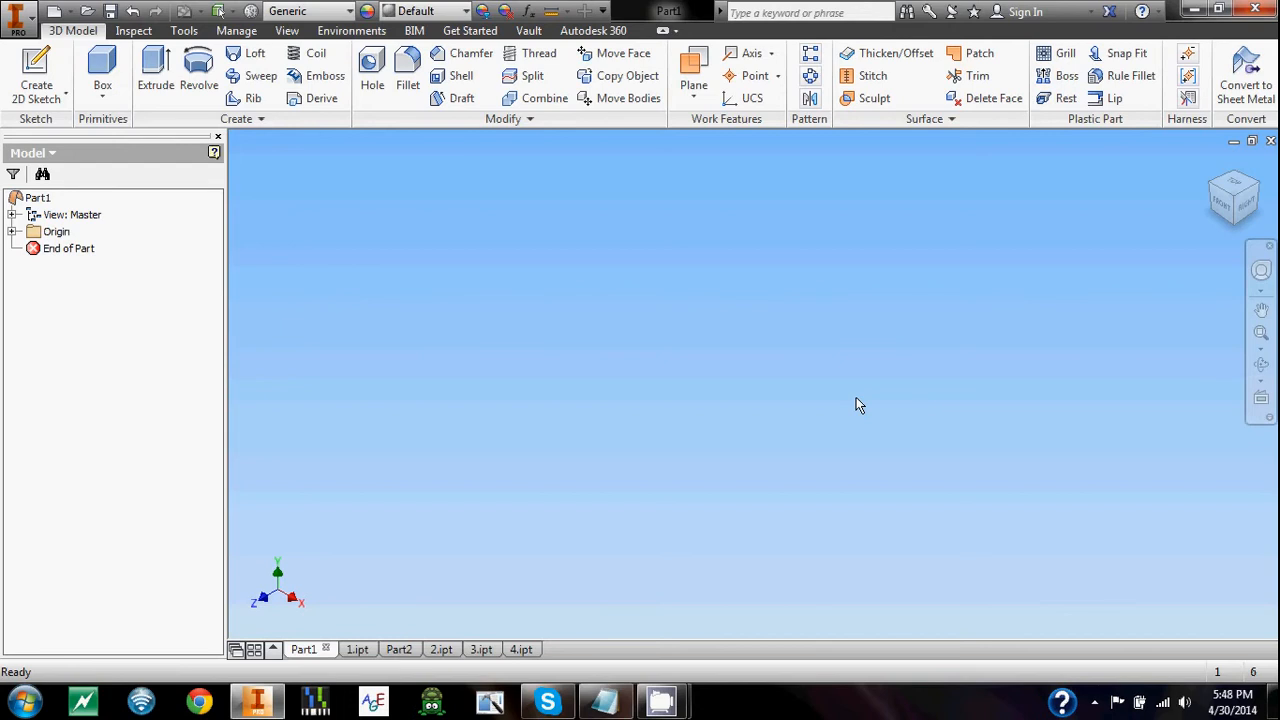
# - Sketch a six-sided polygon on the XY plane, centred on the origin with a vertex straight above it, and finish the sketch
pyautogui.press('s')
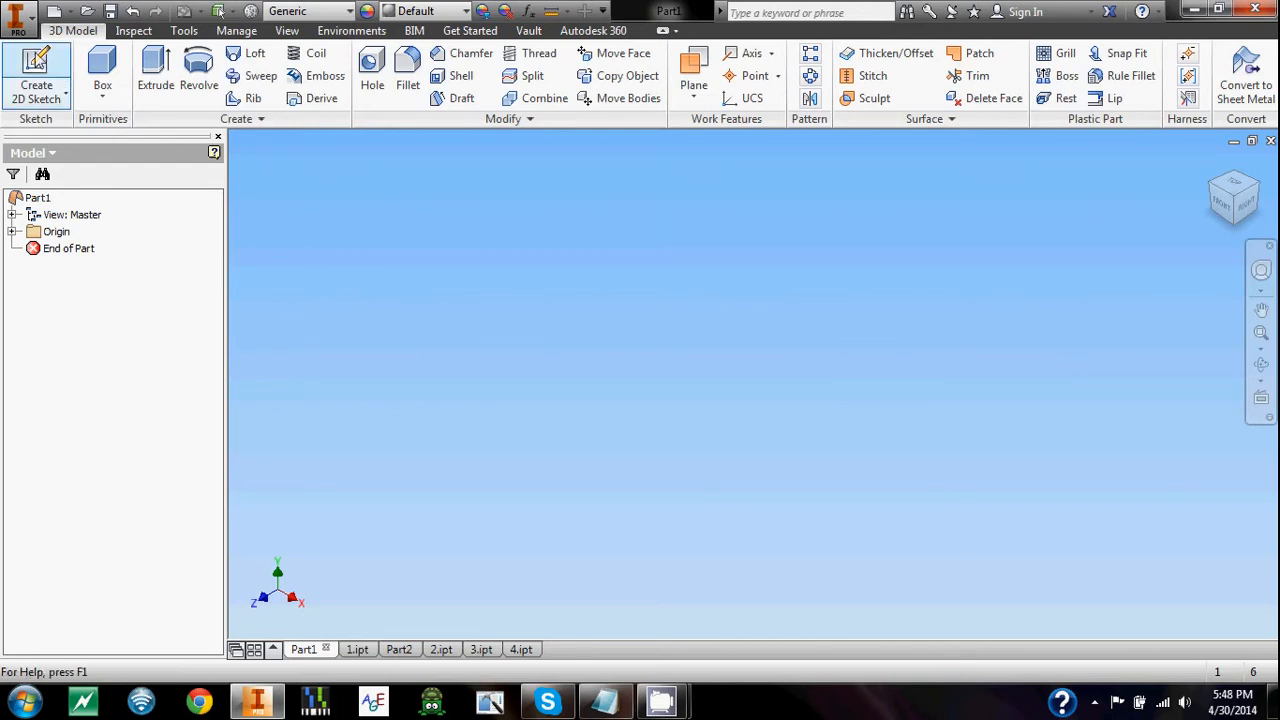
pyautogui.click(849, 345)
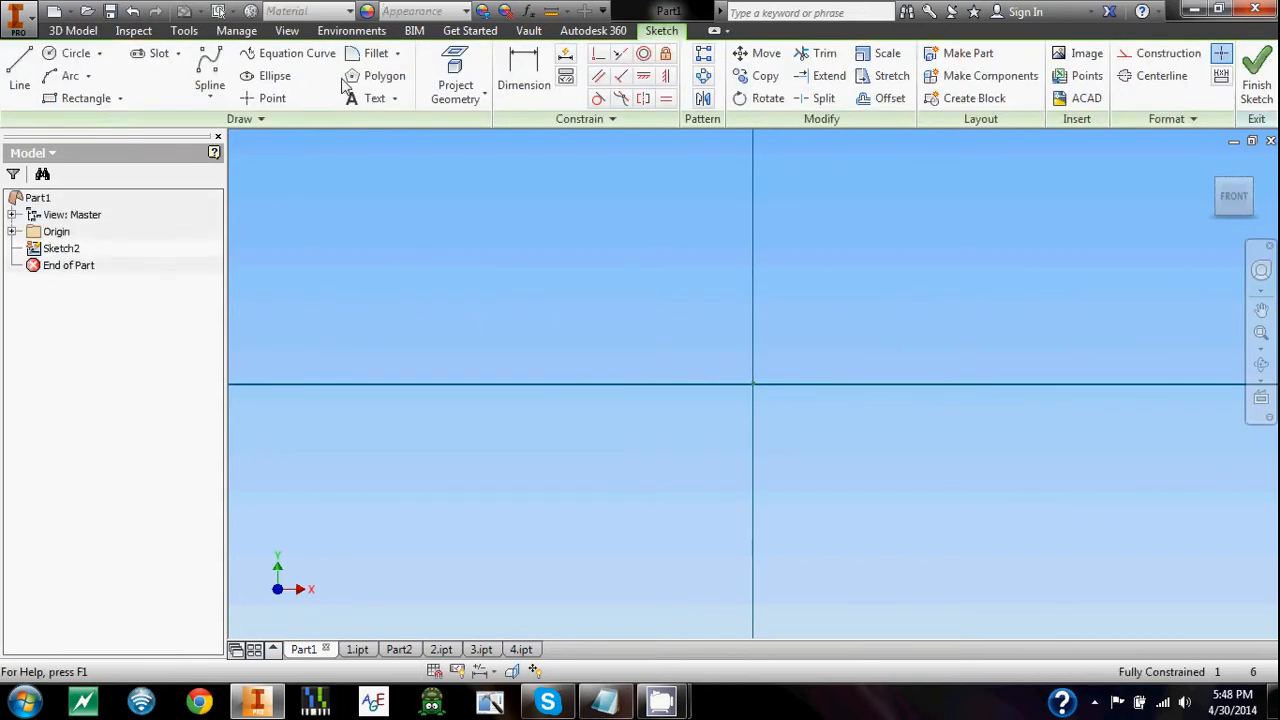
pyautogui.click(384, 75)
pyautogui.click(753, 383)
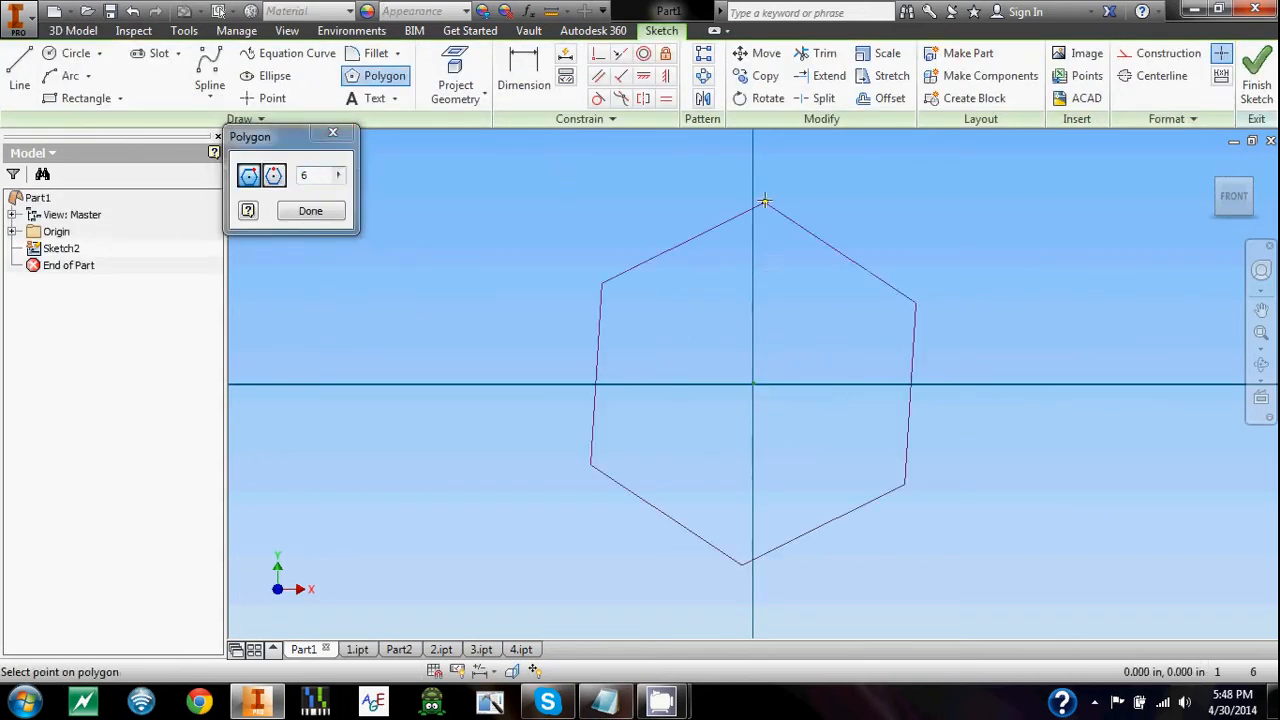
pyautogui.click(753, 188)
pyautogui.click(1256, 80)
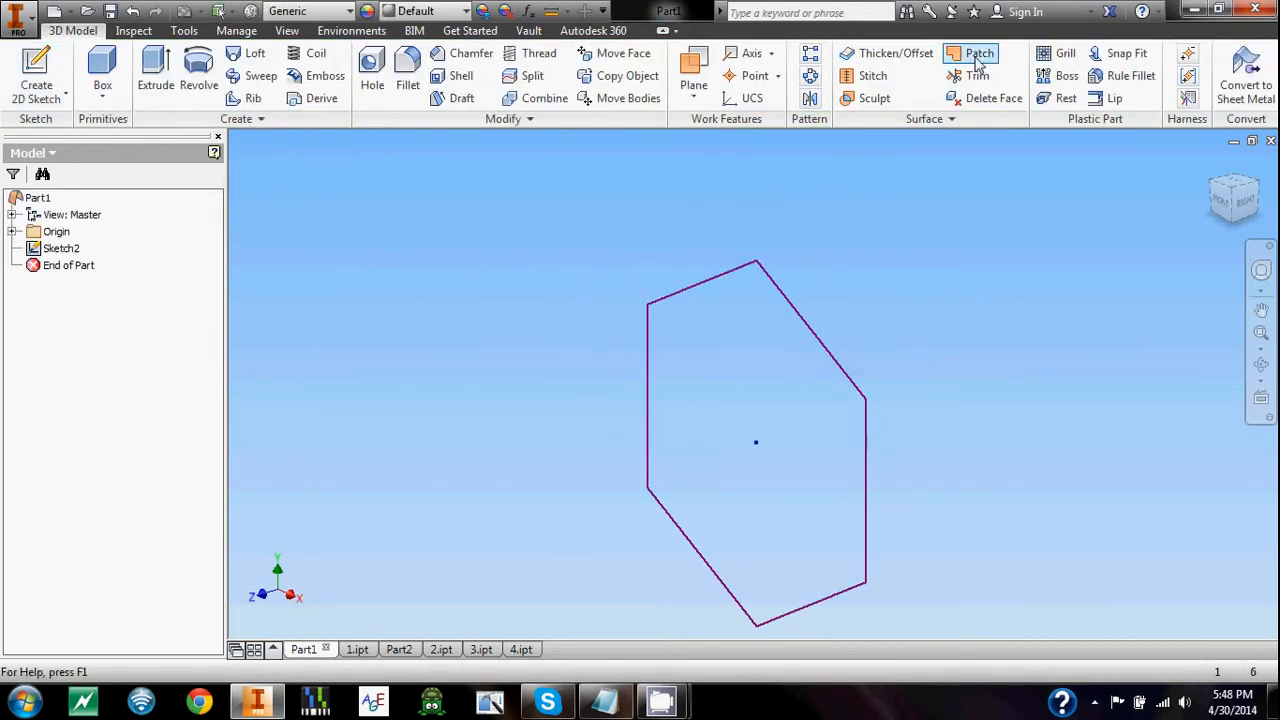
# - Fill the hexagon sketch with a boundary patch surface
pyautogui.click(975, 53)
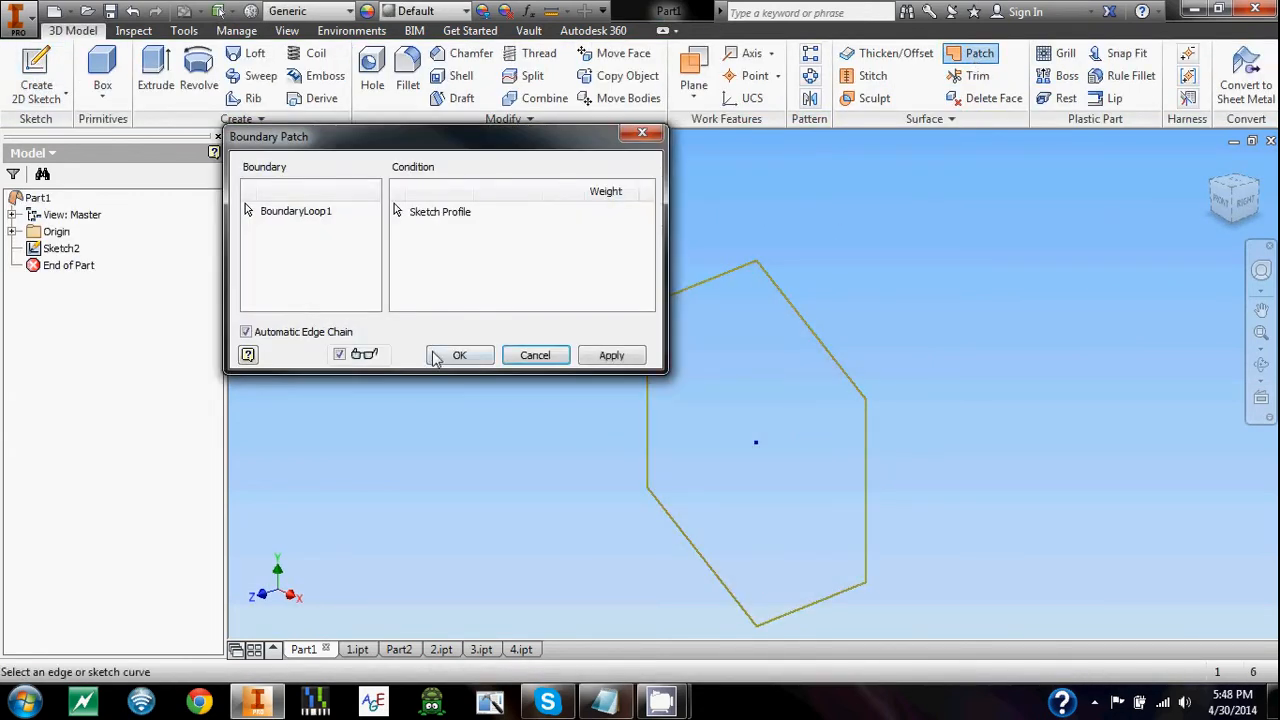
pyautogui.click(464, 364)
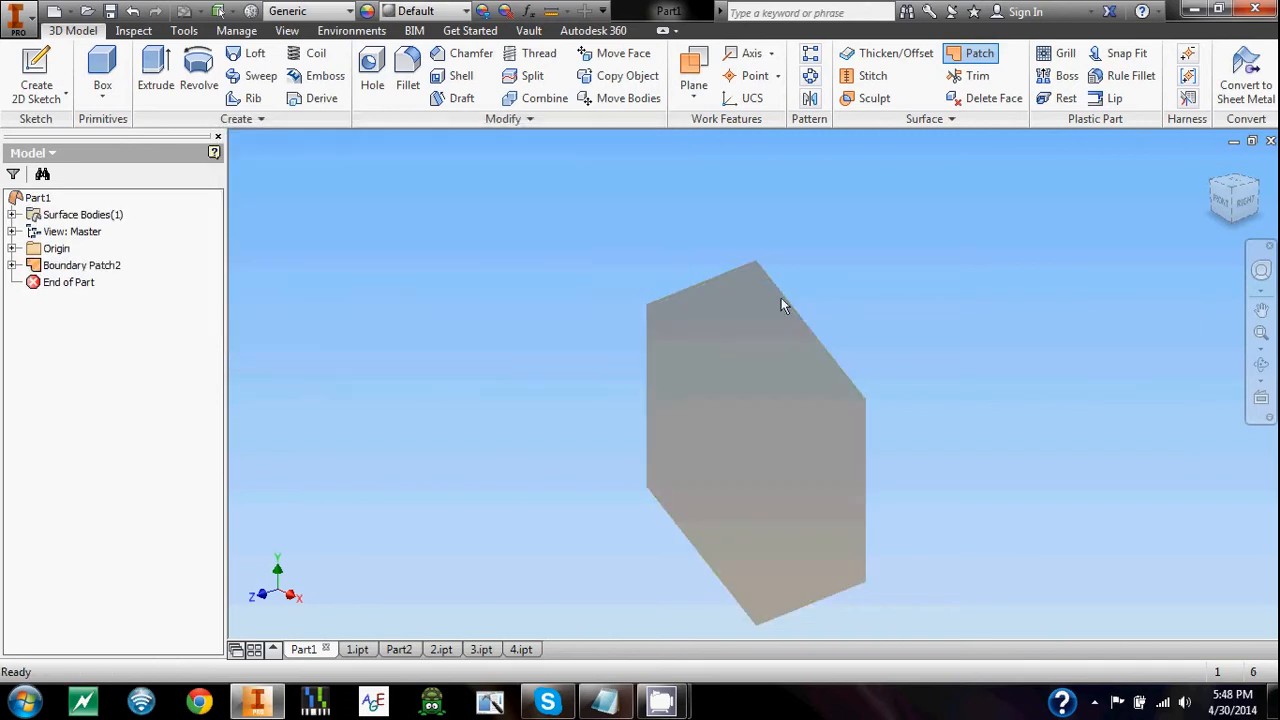
pyautogui.moveTo(836, 291); pyautogui.dragTo(860, 230, button='middle')
pyautogui.scroll(-2, 857, 229)
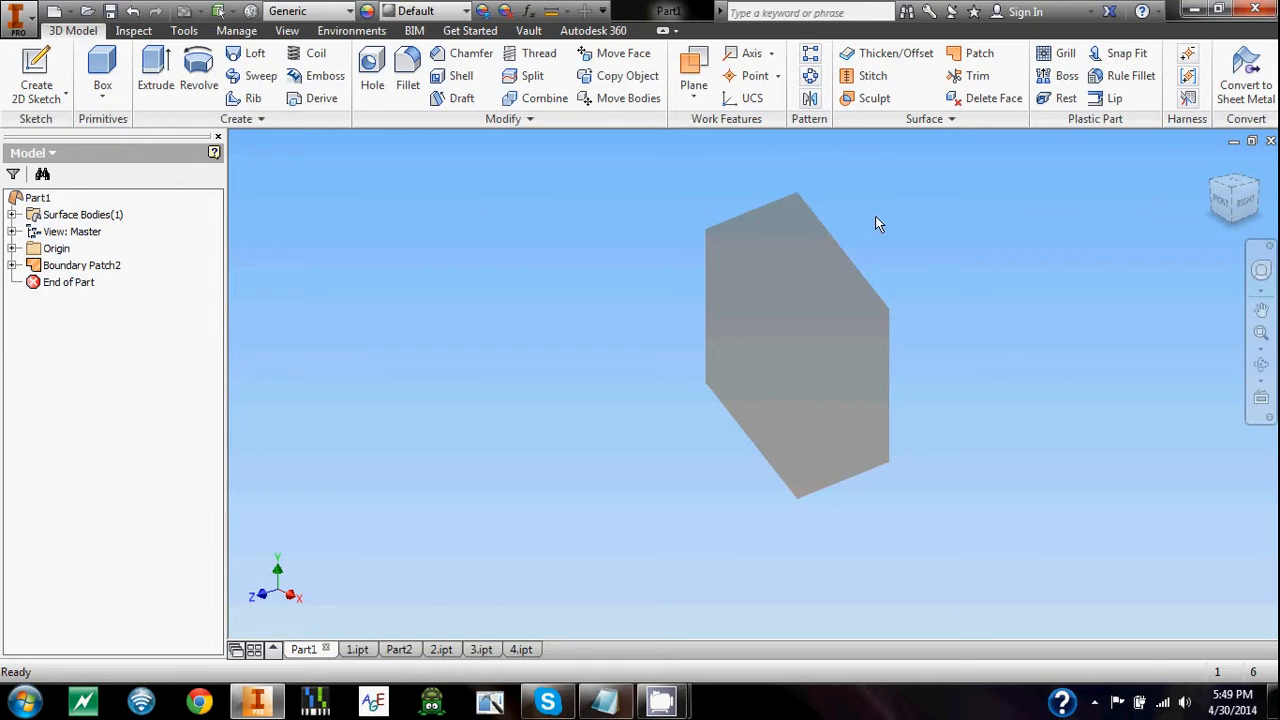
pyautogui.moveTo(897, 222); pyautogui.dragTo(883, 257, button='middle')
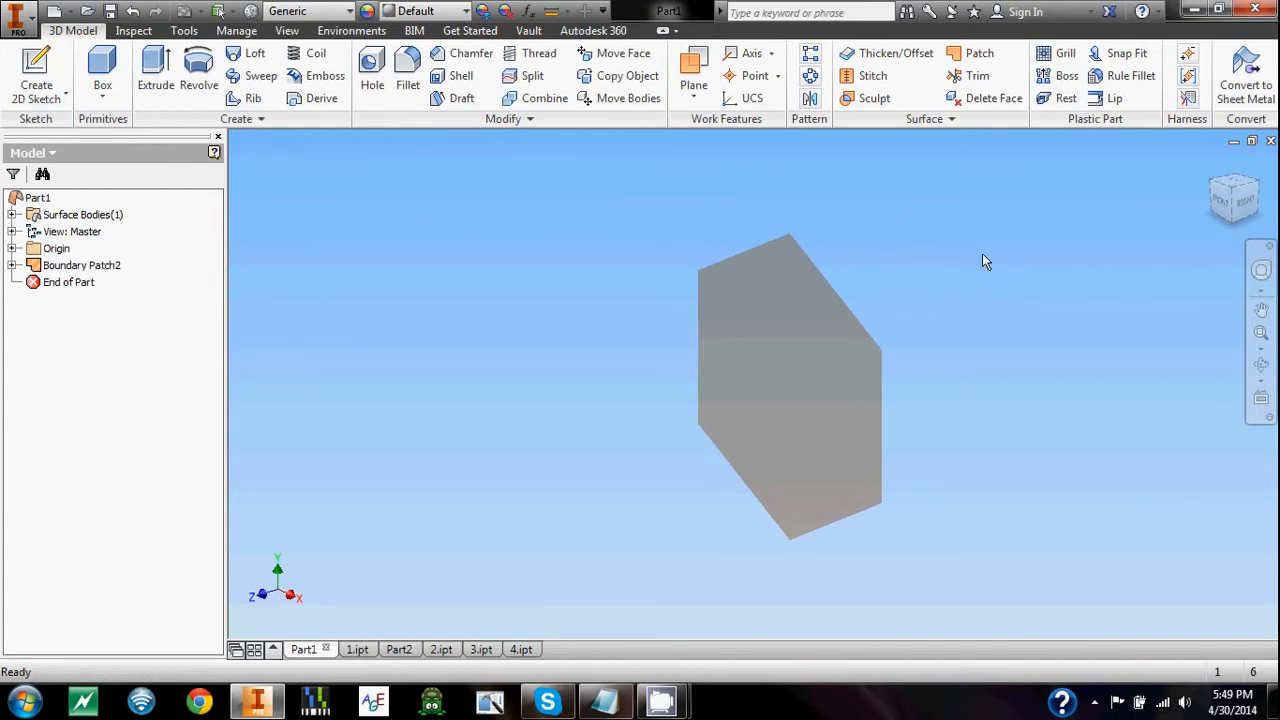
# - Thicken the hexagonal surface by 0.1 in symmetrically on both sides into a new solid
pyautogui.click(897, 56)
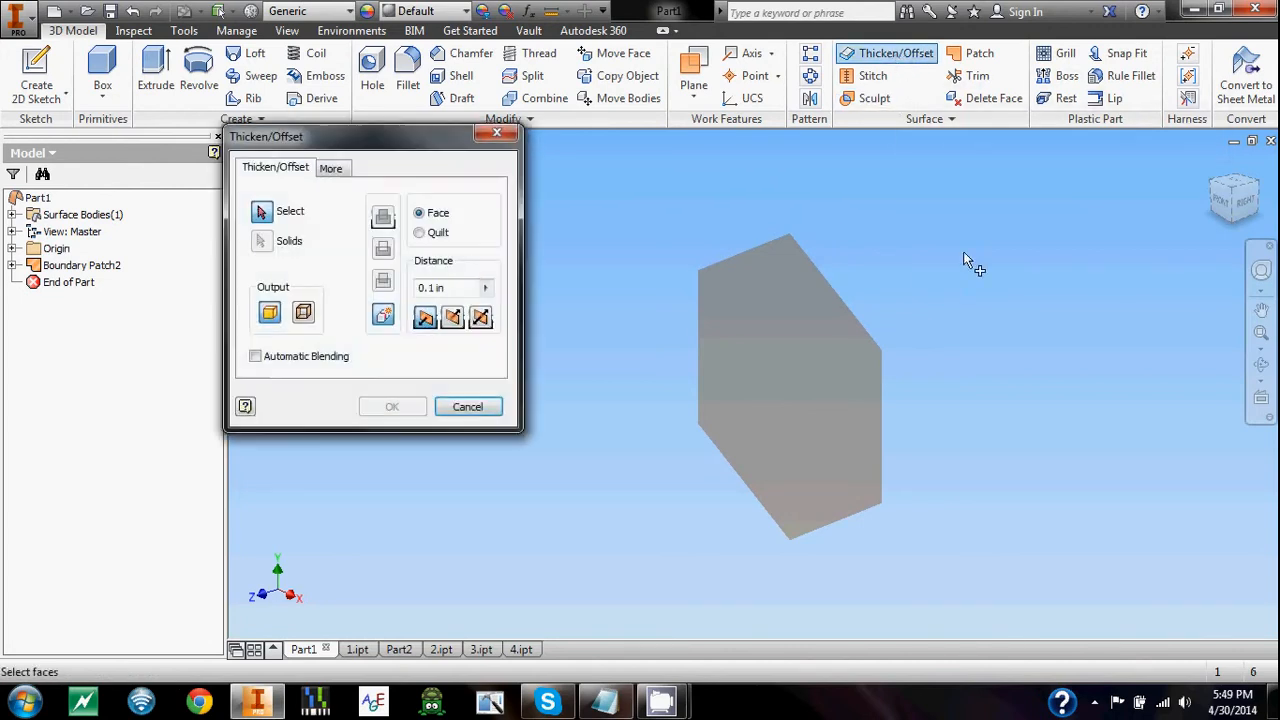
pyautogui.click(838, 342)
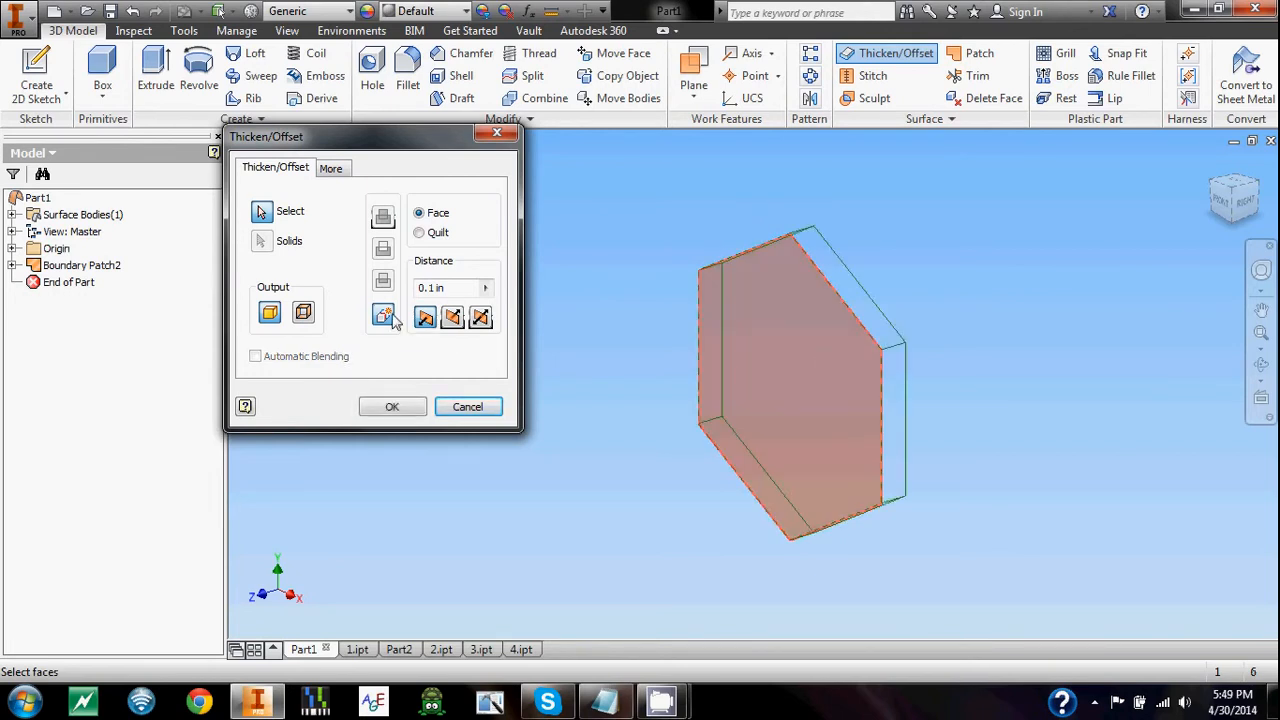
pyautogui.moveTo(466, 287); pyautogui.dragTo(416, 289)
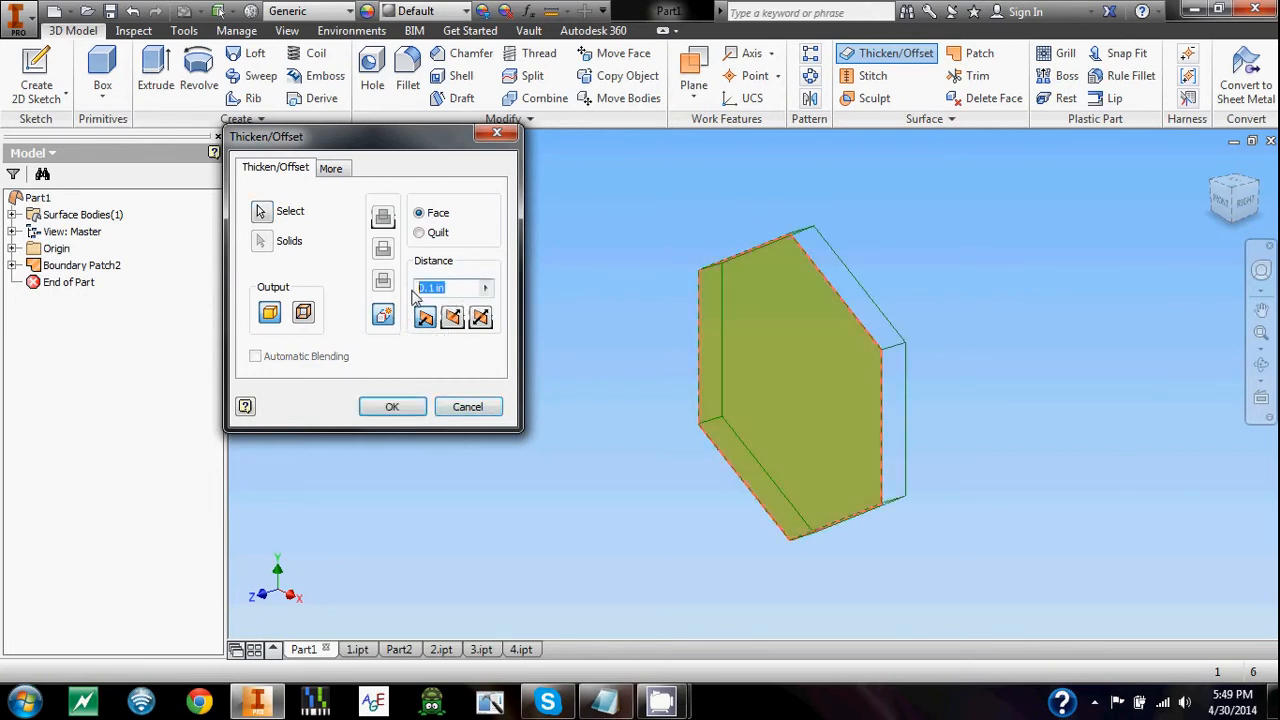
pyautogui.click(452, 317)
pyautogui.click(480, 317)
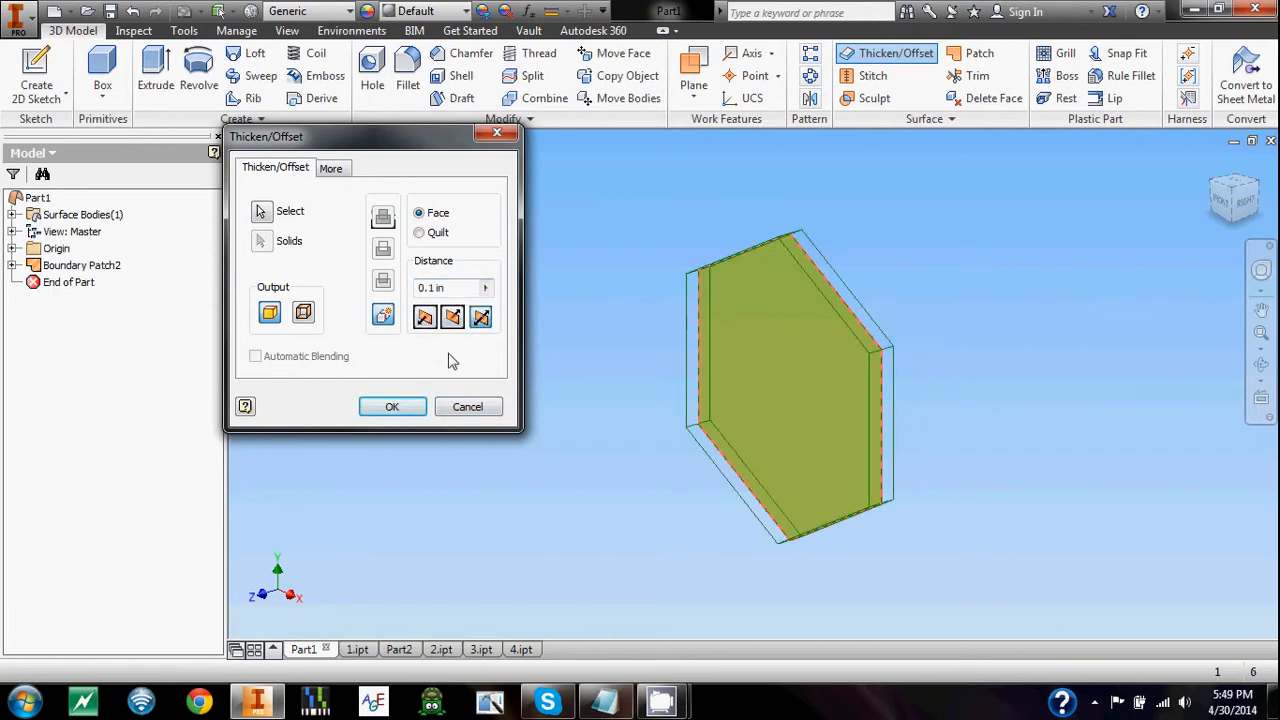
pyautogui.click(415, 410)
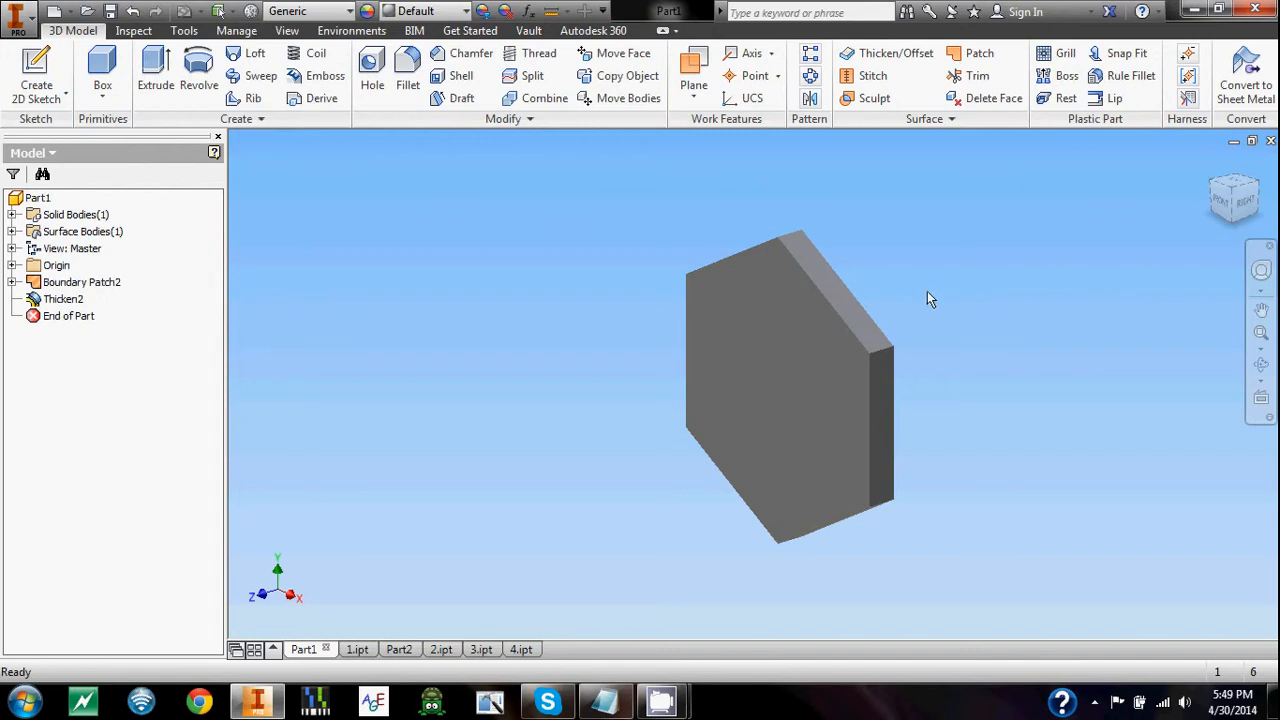
# - In 1.ipt, create a boundary patch from the three connected curves of Sketch2, Sketch3 and Sketch4
pyautogui.click(357, 649)
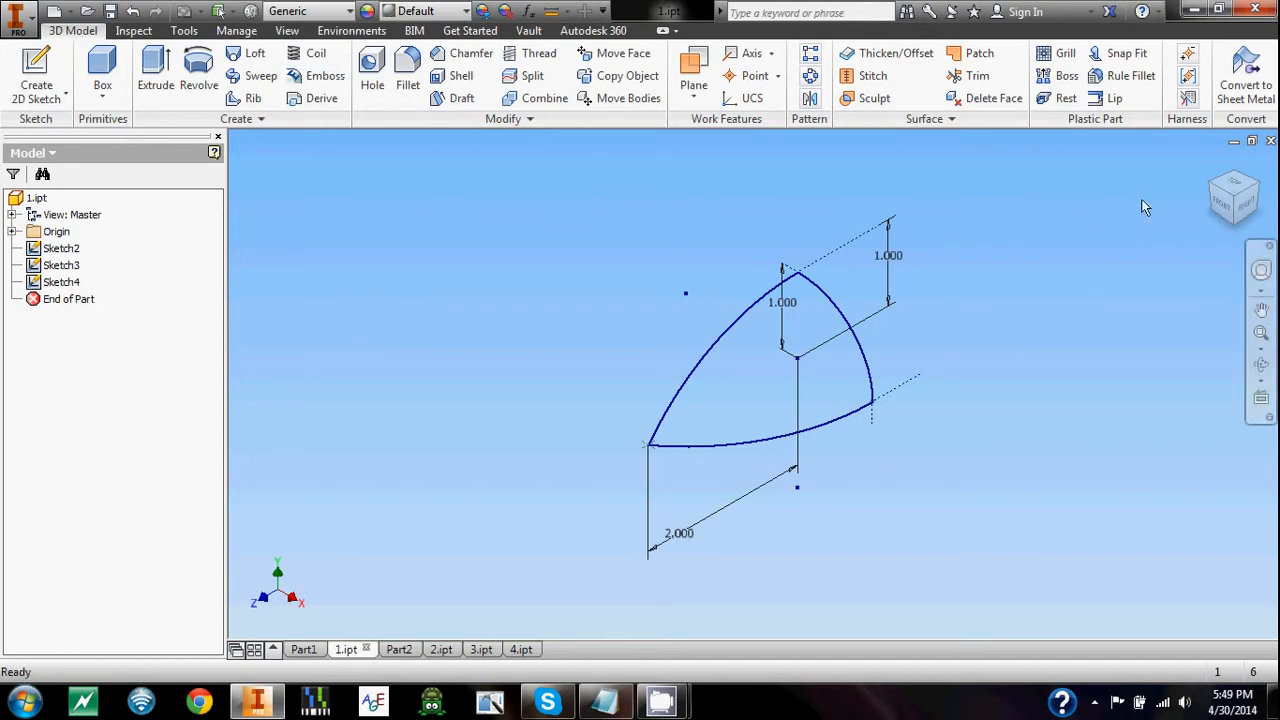
pyautogui.click(980, 55)
pyautogui.moveTo(926, 282); pyautogui.dragTo(1000, 296, button='middle')
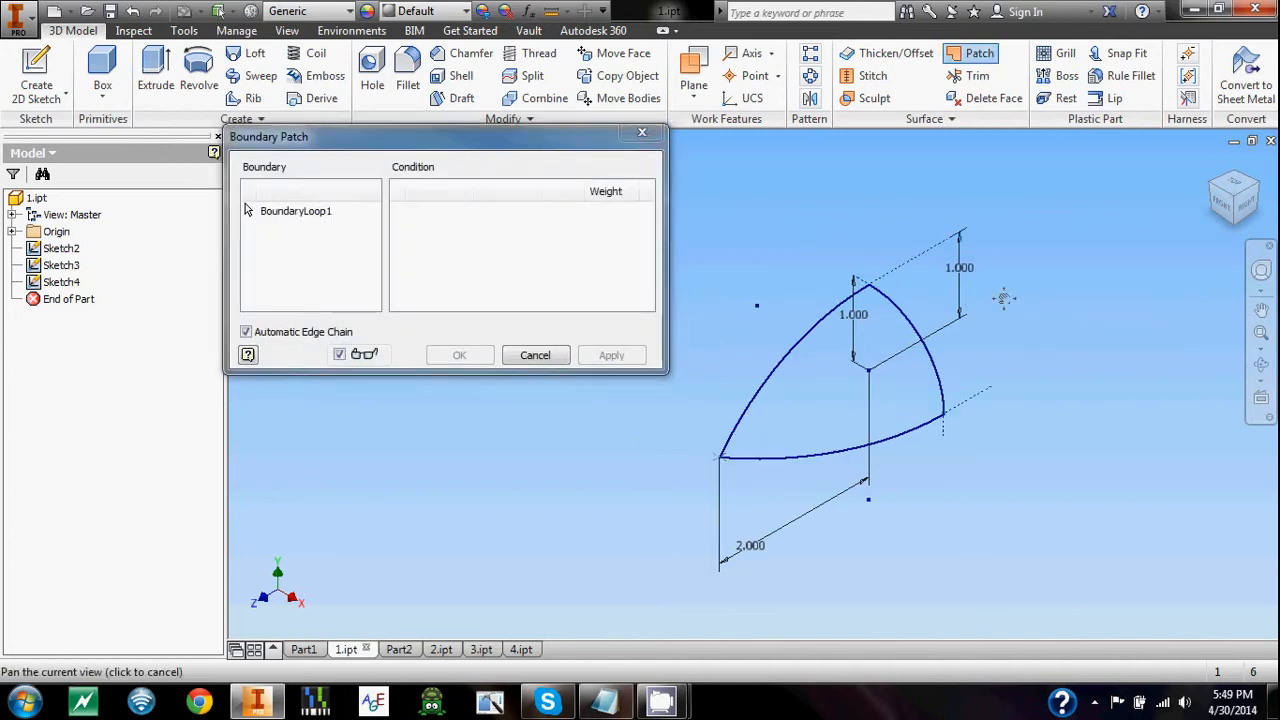
pyautogui.click(918, 335)
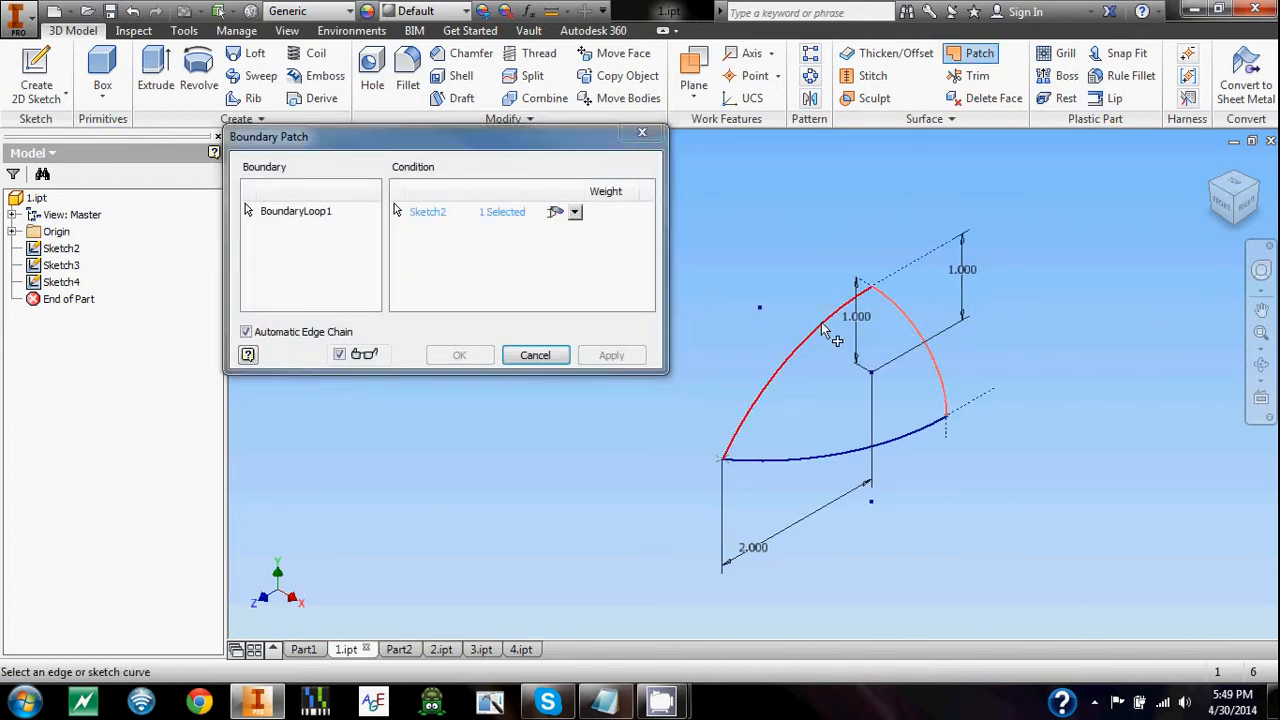
pyautogui.click(828, 332)
pyautogui.click(840, 458)
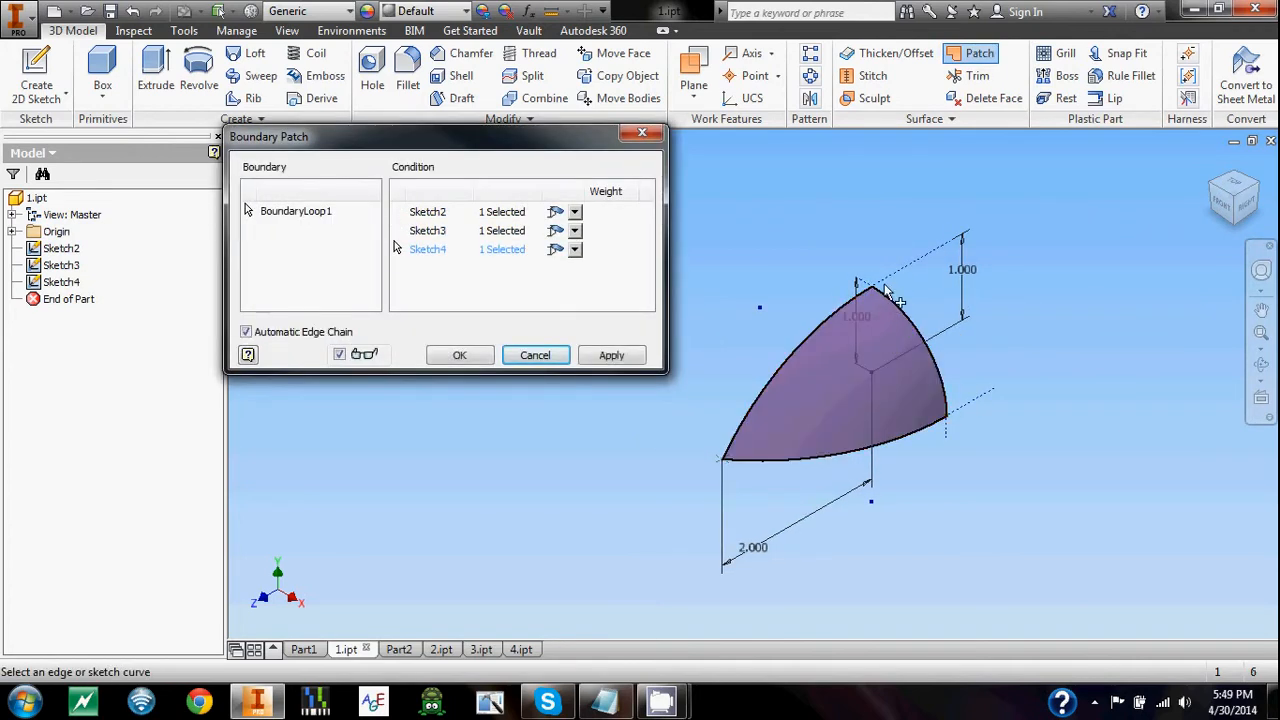
pyautogui.click(459, 355)
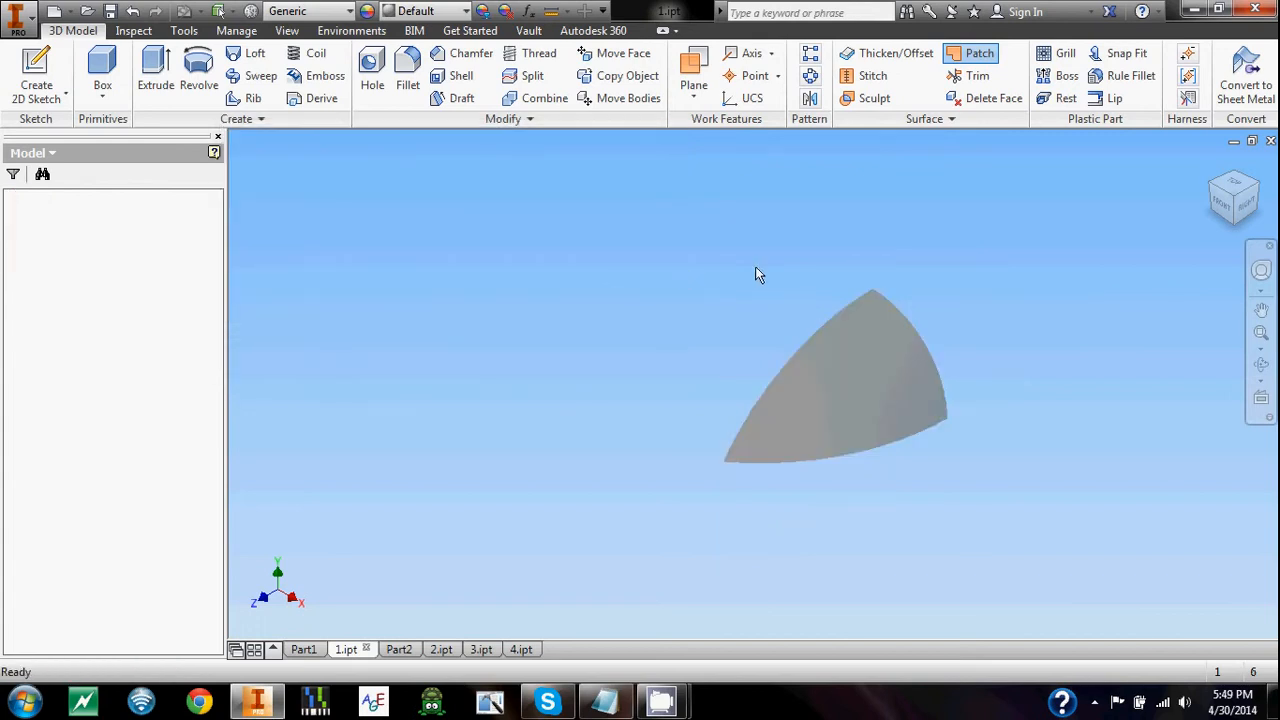
# - Thicken the curved patch surface by 0.1 in on both sides and inspect the resulting solid from other angles
pyautogui.press('F4')
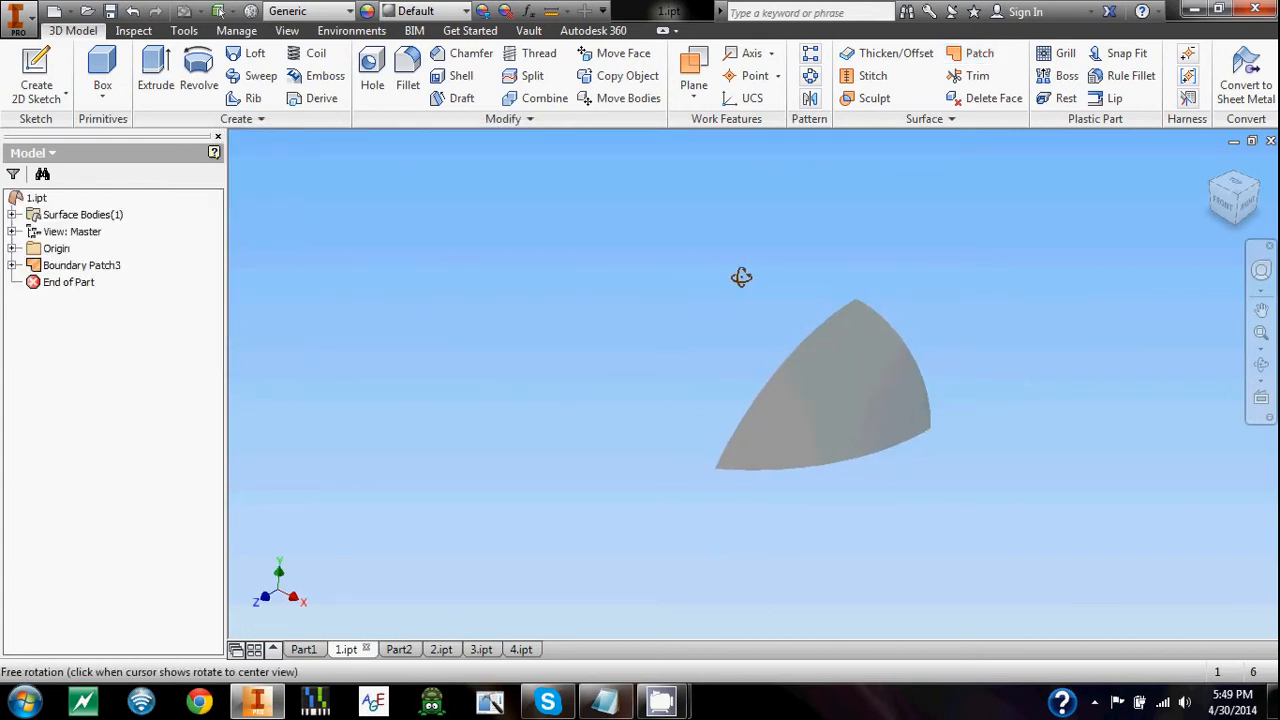
pyautogui.click(885, 53)
pyautogui.keyDown('shift'); pyautogui.moveTo(799, 296); pyautogui.dragTo(893, 289, button='middle'); pyautogui.keyUp('shift')
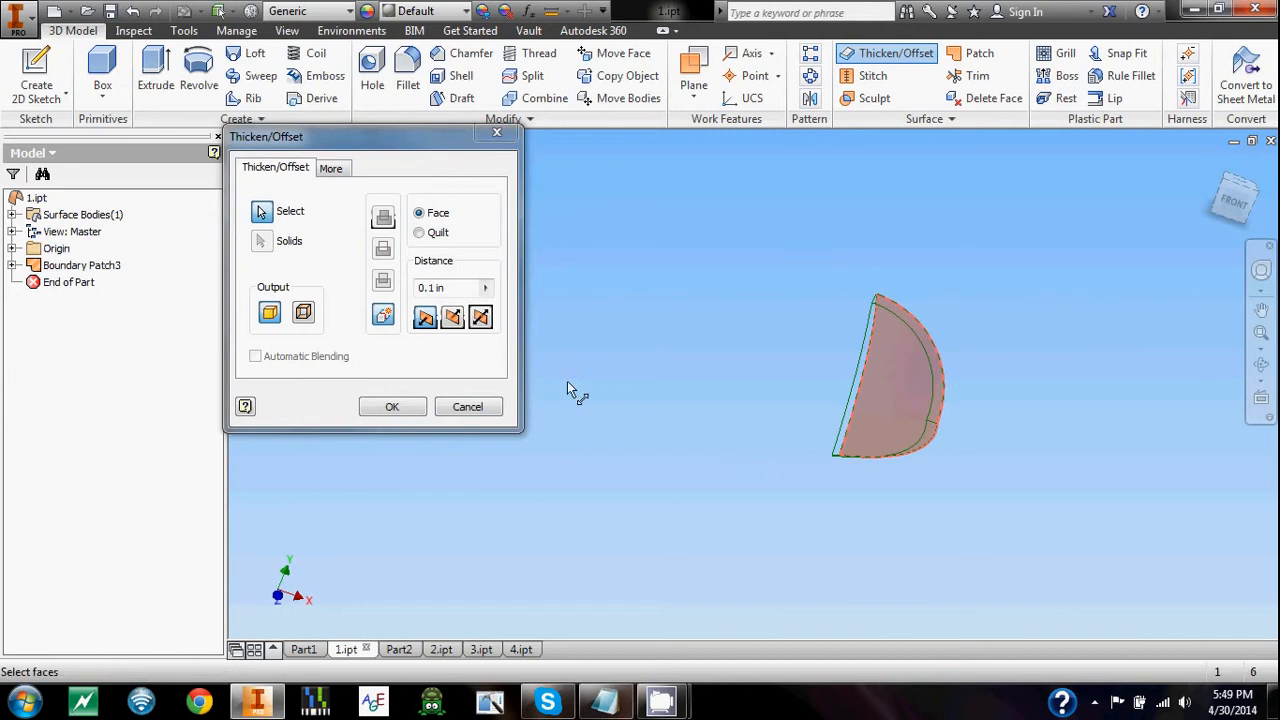
pyautogui.click(474, 322)
pyautogui.click(402, 406)
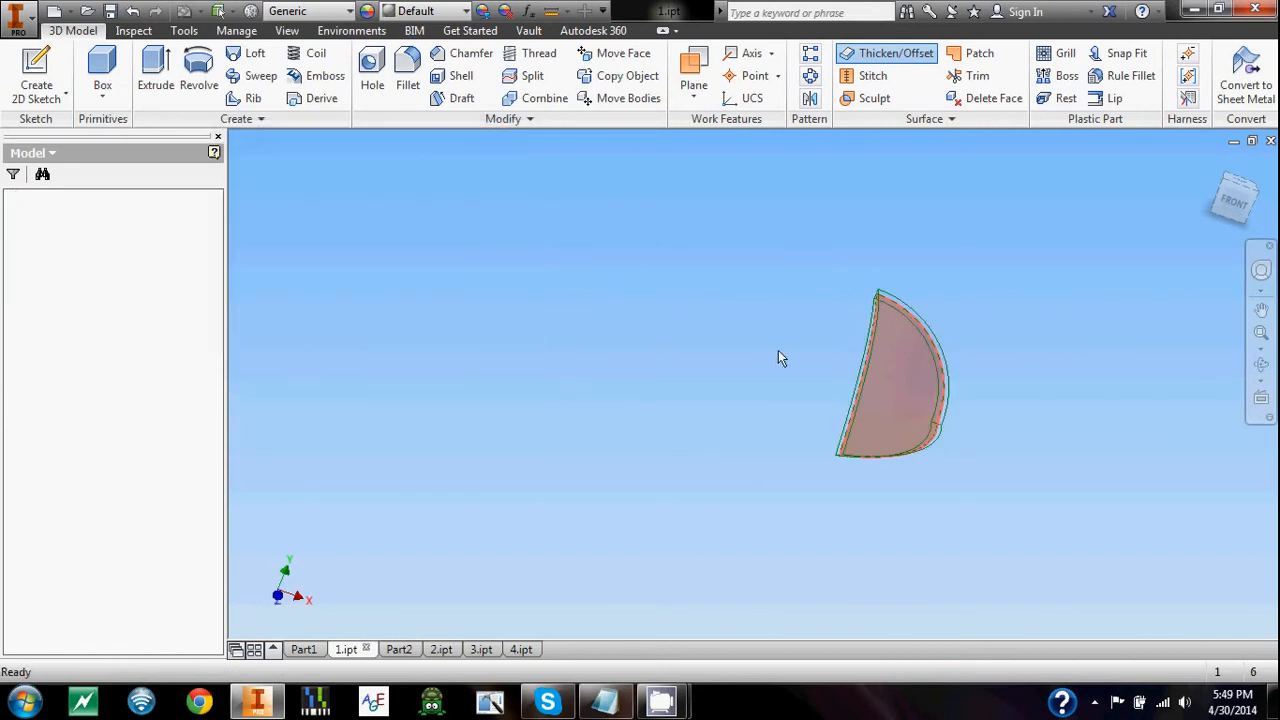
pyautogui.press('F4')
pyautogui.moveTo(778, 350); pyautogui.dragTo(811, 386)
pyautogui.keyDown('shift'); pyautogui.moveTo(875, 279); pyautogui.dragTo(909, 287, button='middle'); pyautogui.keyUp('shift')
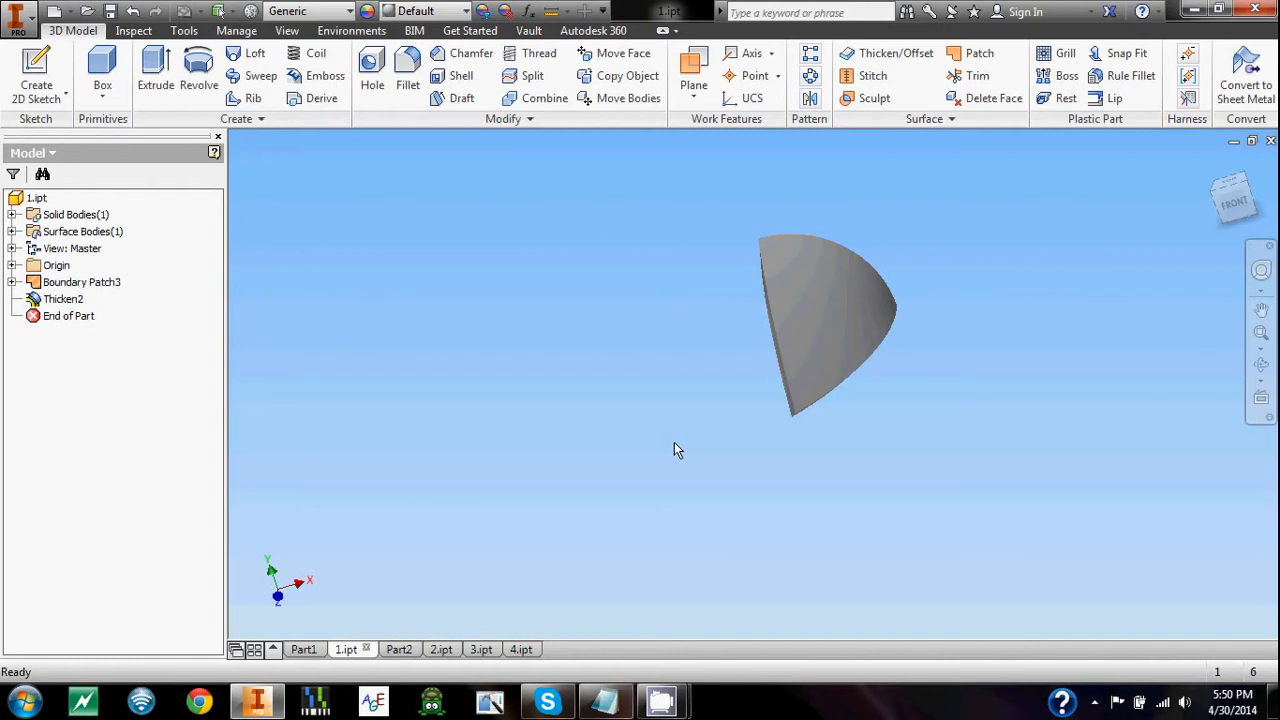
# - In Part2, finish the square sketch and extrude it 1 in with surface output
pyautogui.click(390, 649)
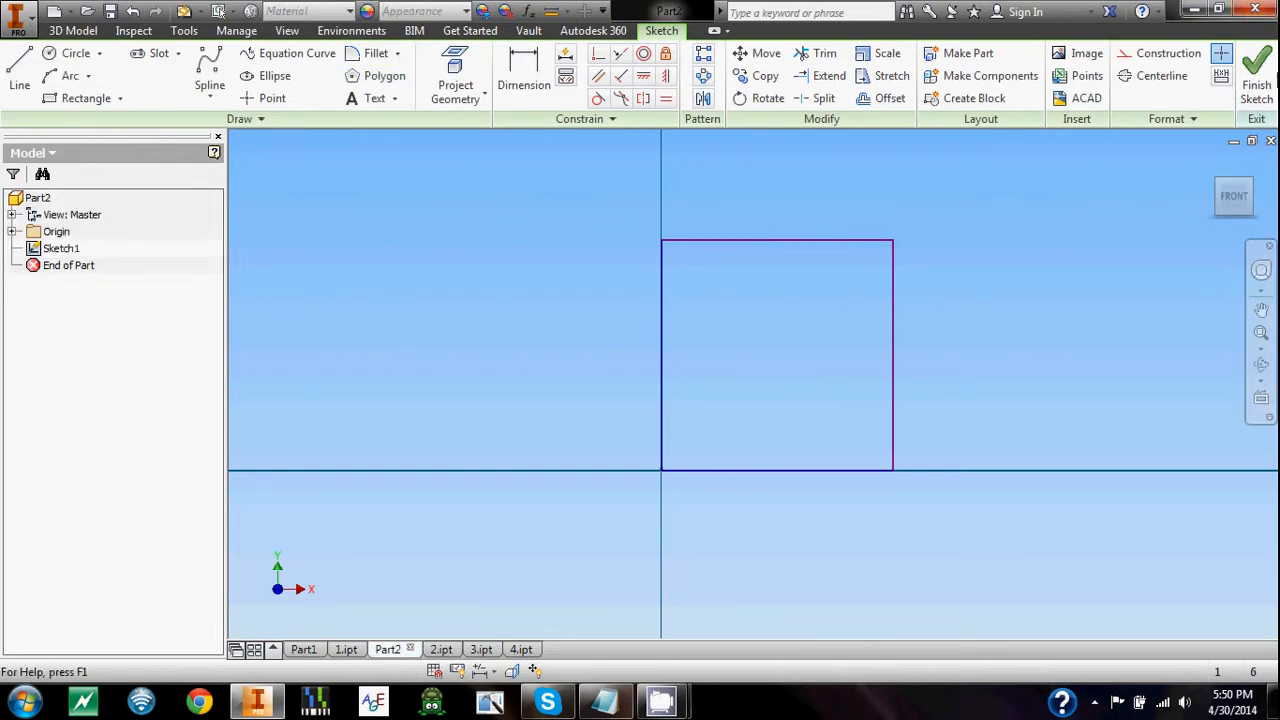
pyautogui.click(1279, 100)
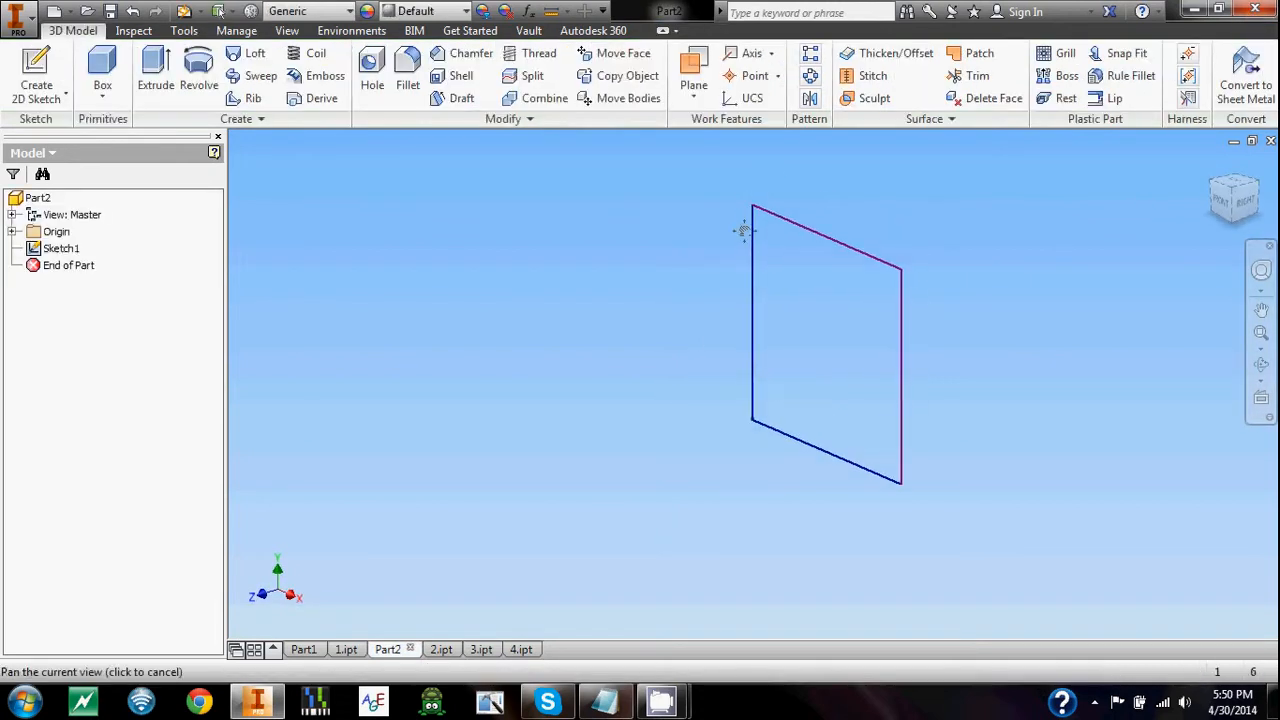
pyautogui.click(155, 72)
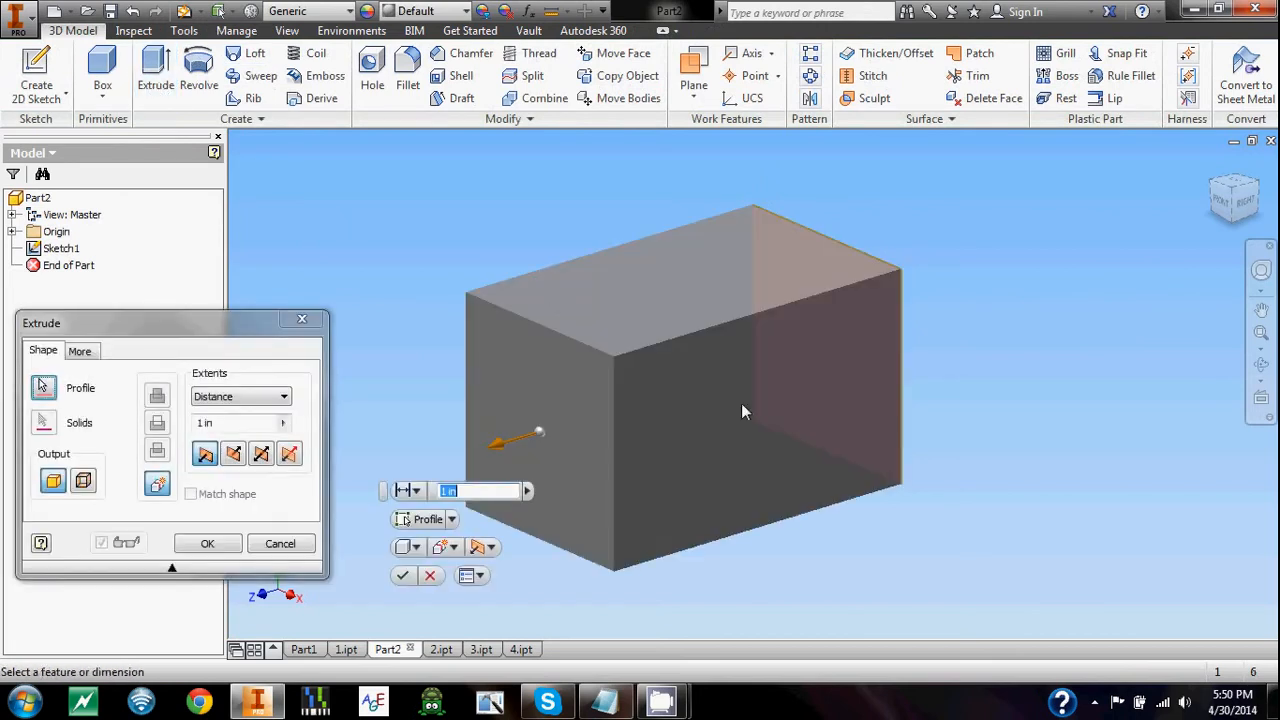
pyautogui.moveTo(487, 421); pyautogui.dragTo(555, 401, button='middle')
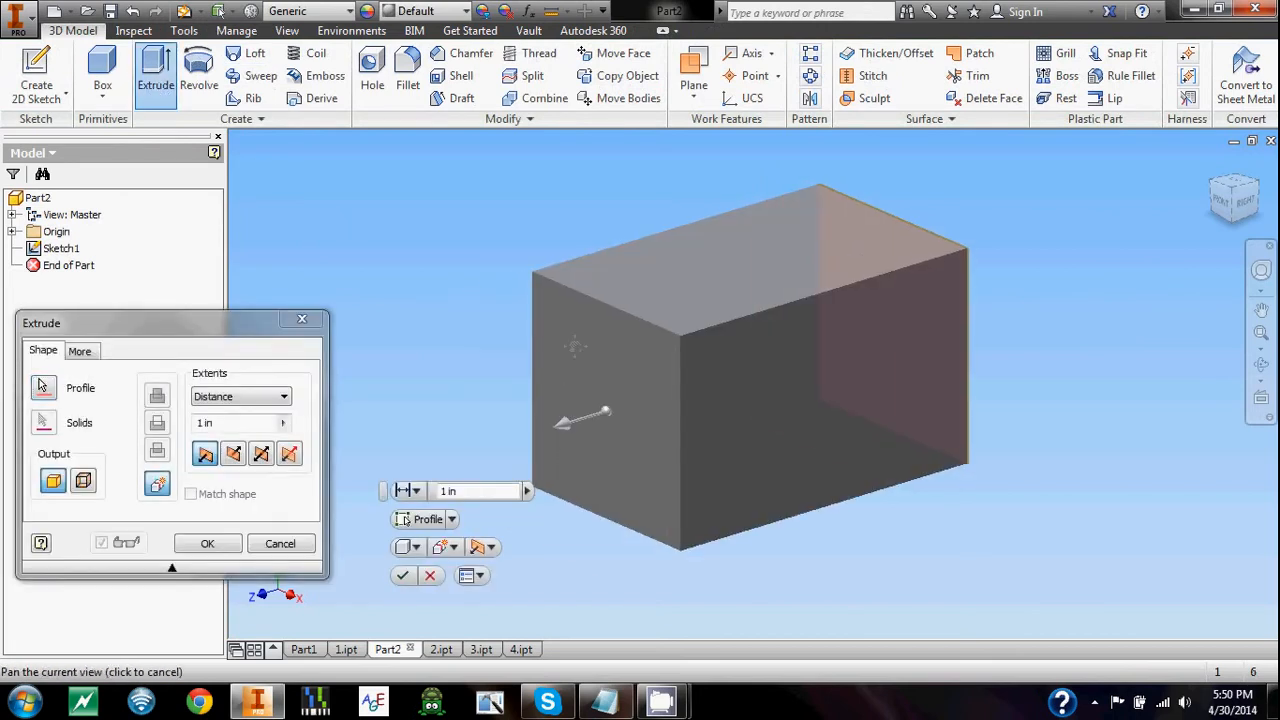
pyautogui.click(83, 482)
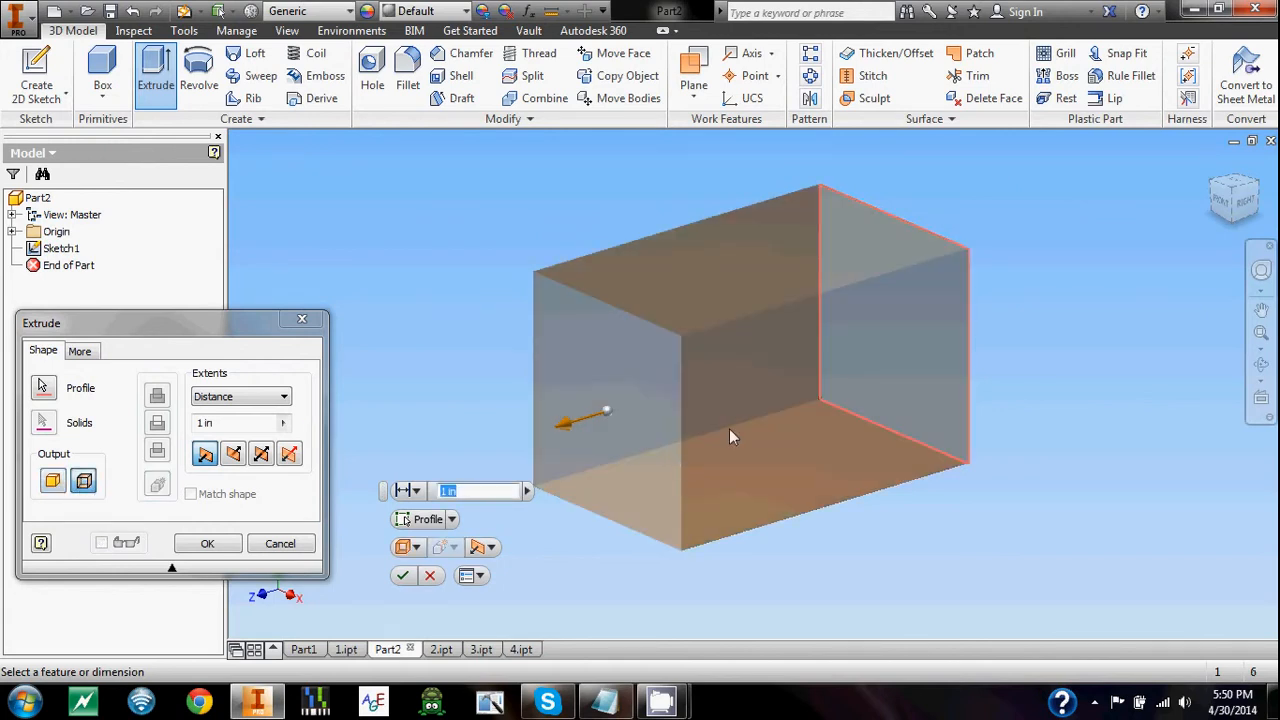
pyautogui.click(207, 545)
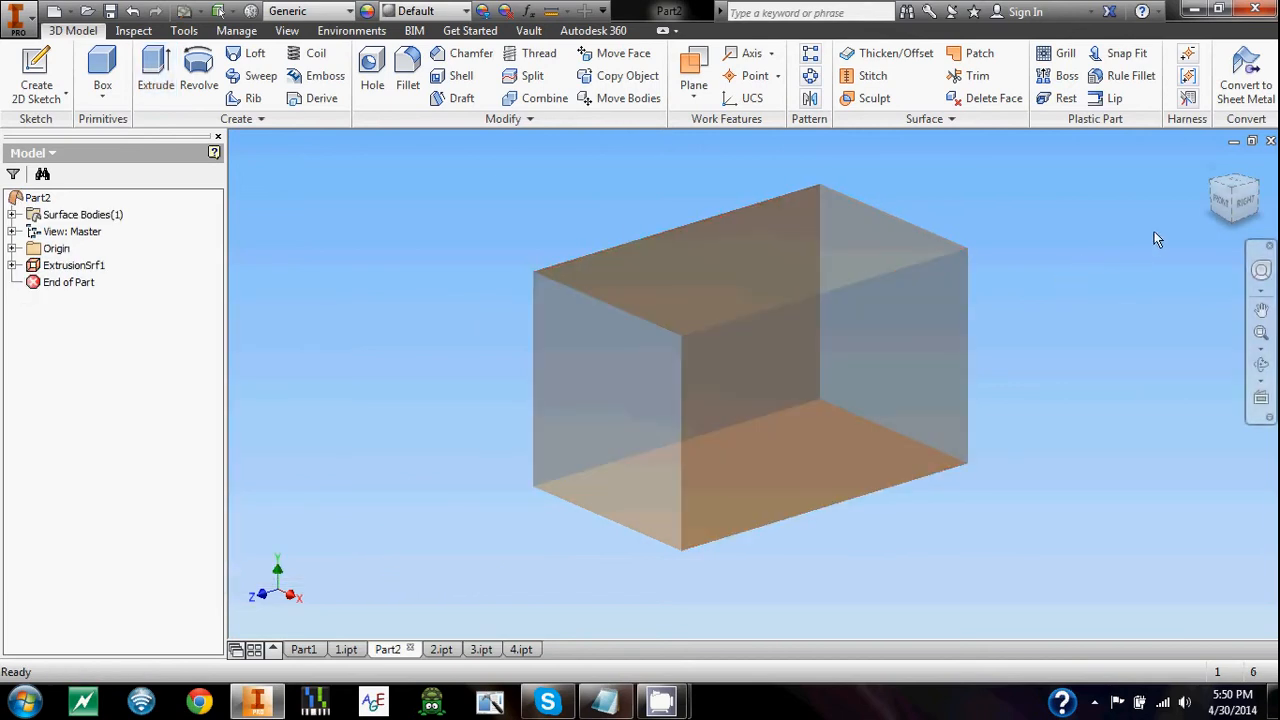
pyautogui.click(1261, 310)
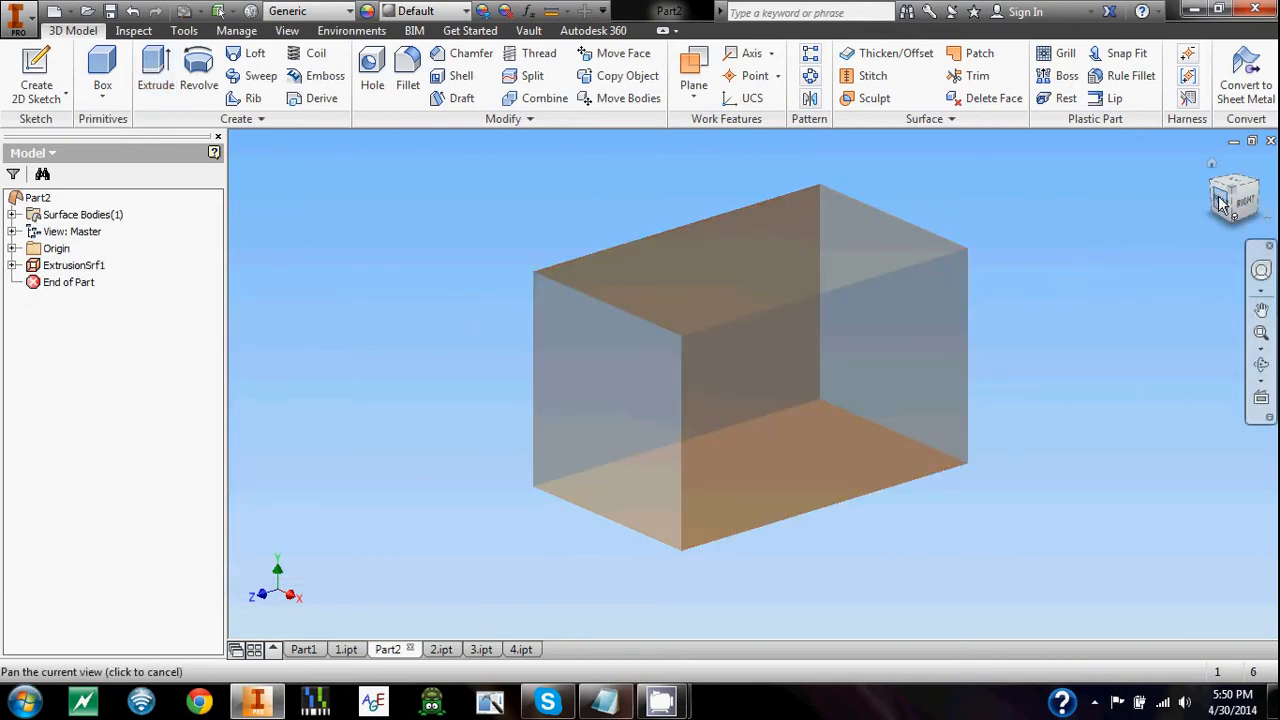
pyautogui.click(1220, 203)
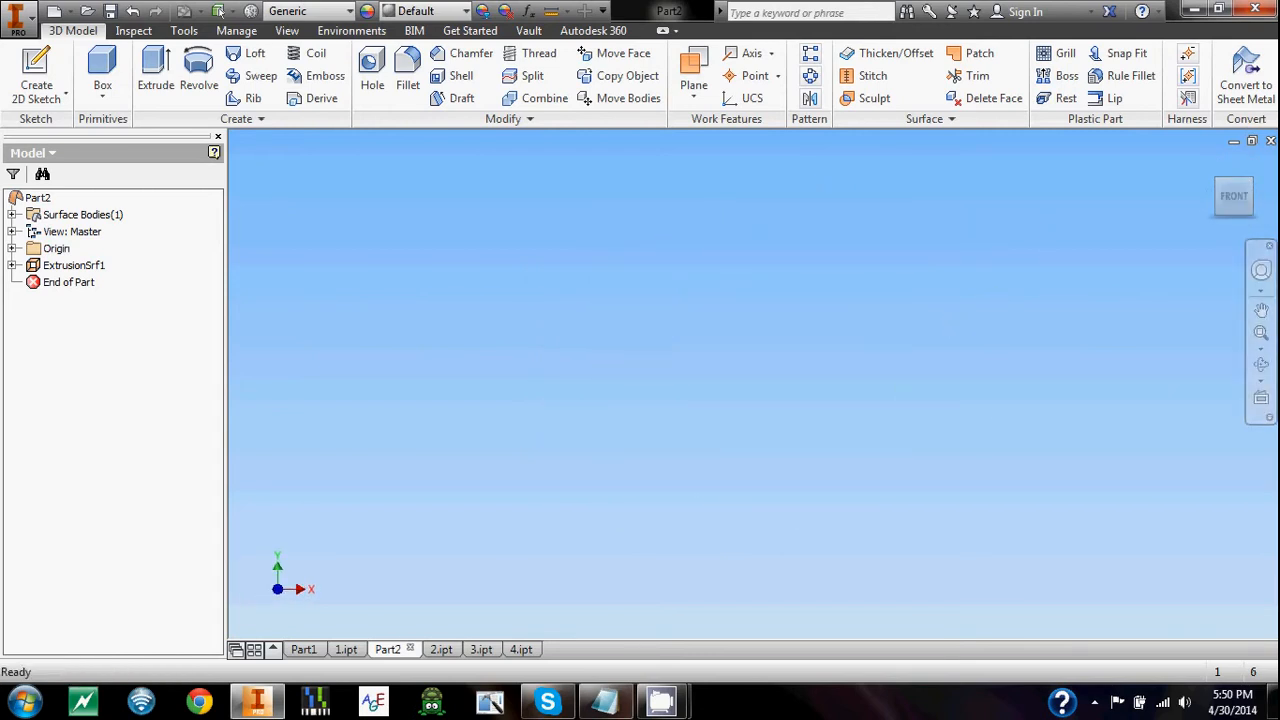
# - In 2.ipt, loft a surface from the hexagon in Sketch2 to the square in Sketch4, using the S-shaped curve as center line
pyautogui.hotkey('ctrl', 'Tab')
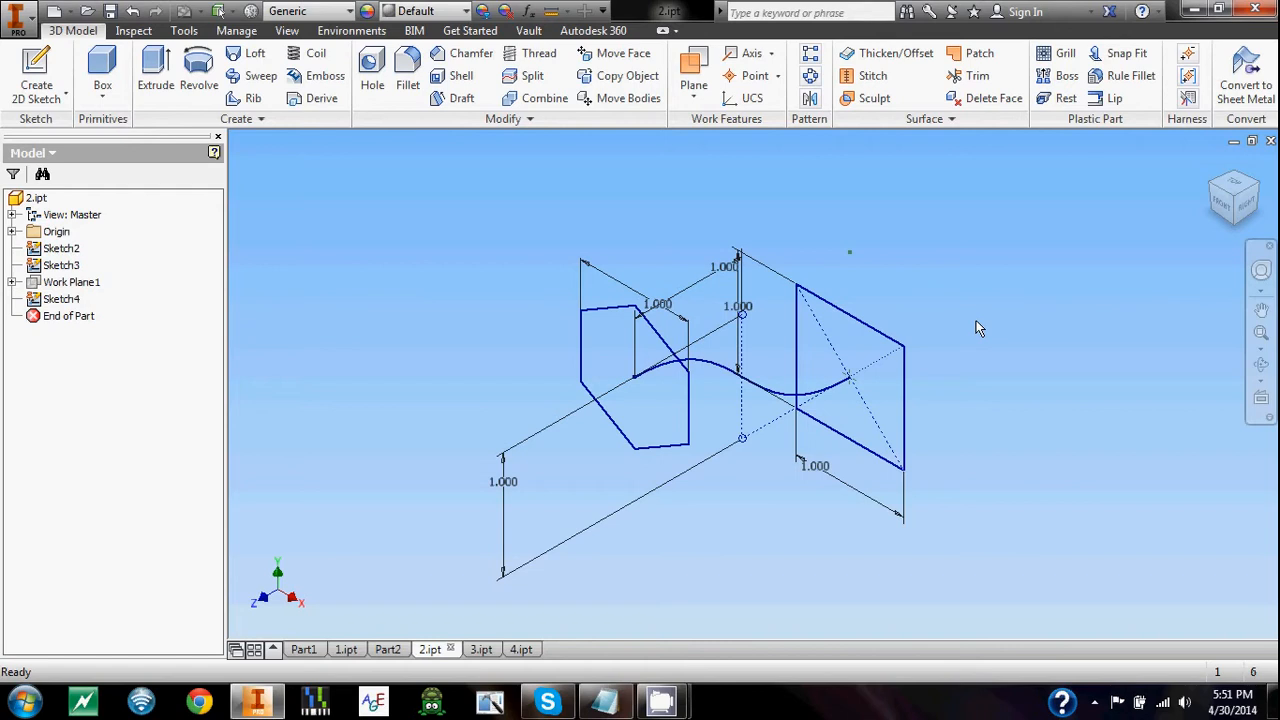
pyautogui.click(245, 55)
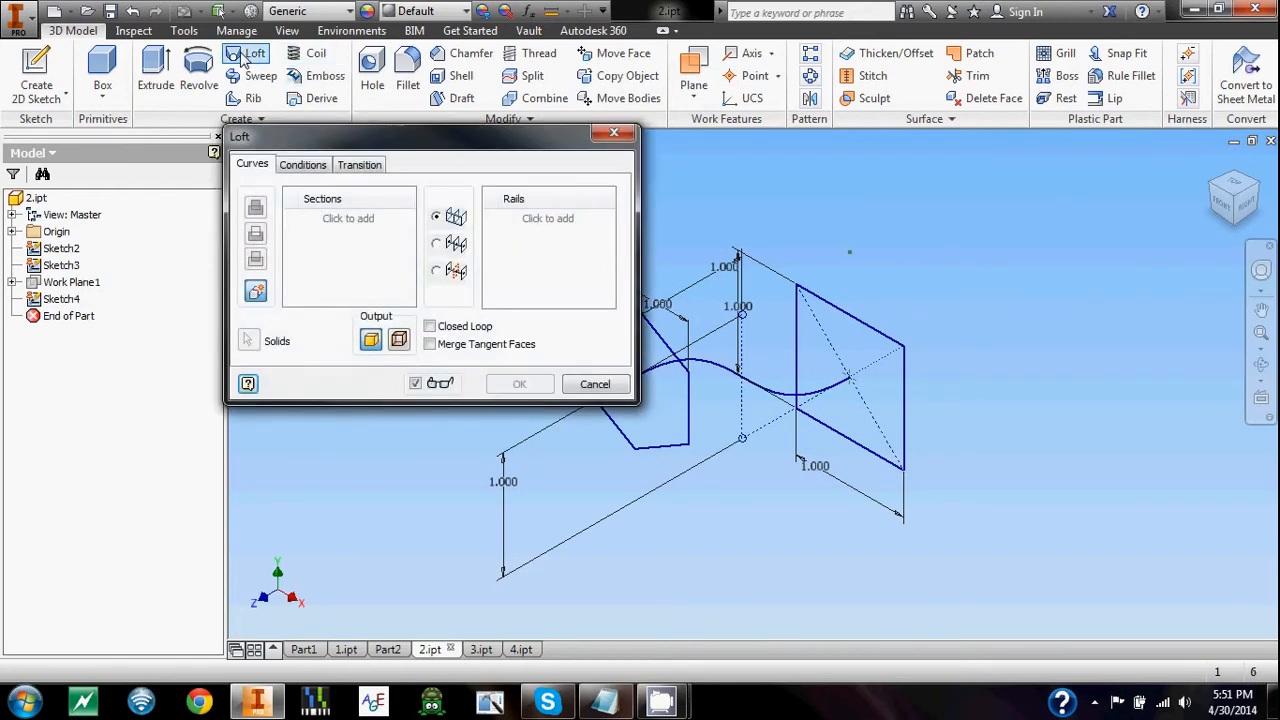
pyautogui.moveTo(723, 195); pyautogui.dragTo(834, 219, button='middle')
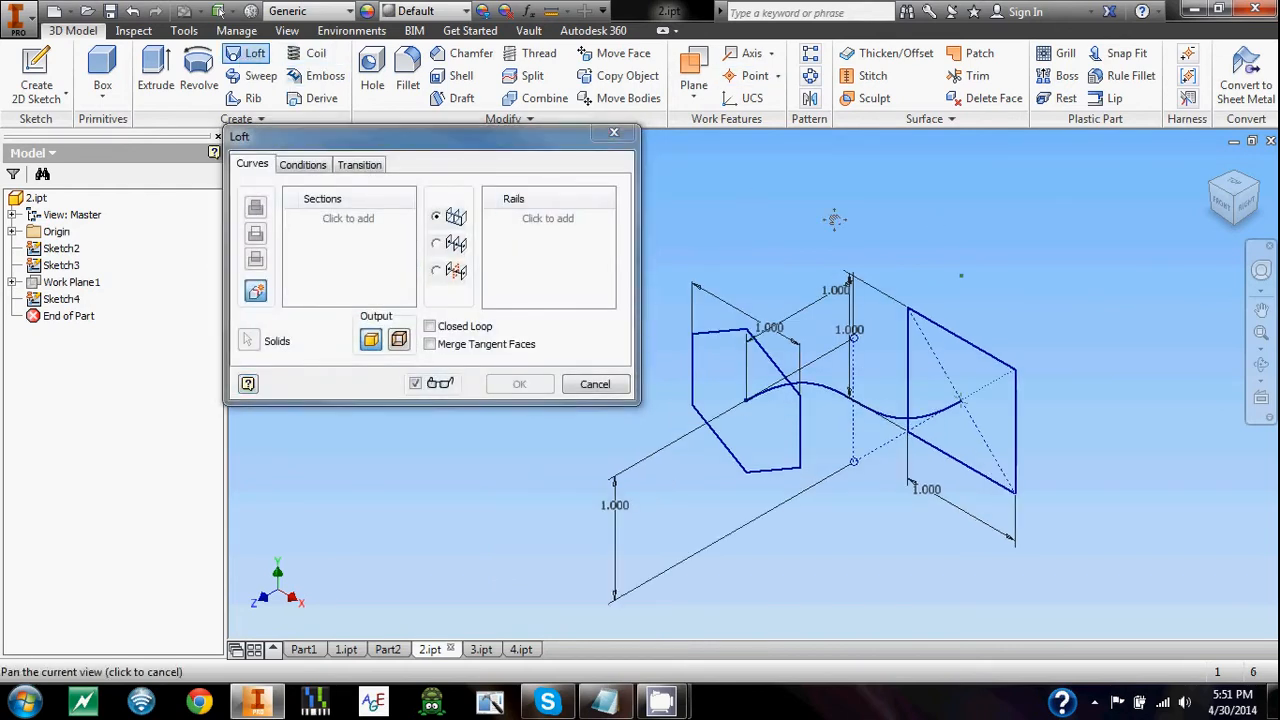
pyautogui.click(399, 340)
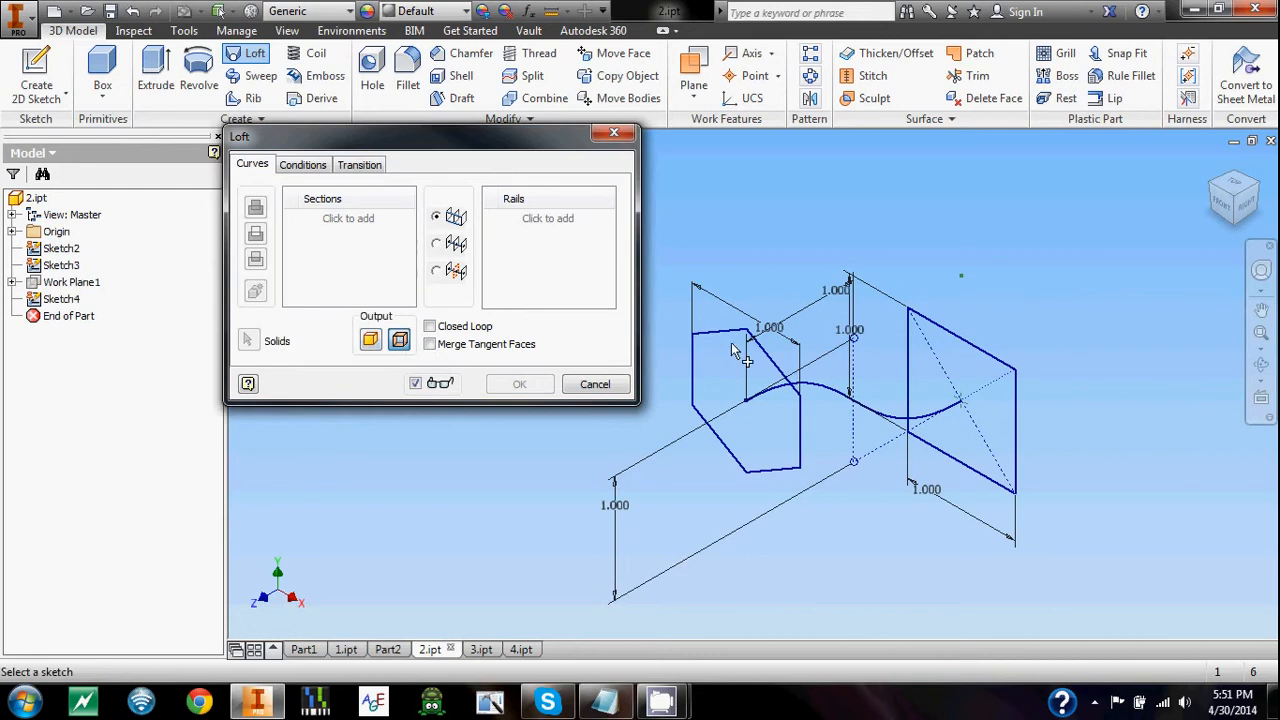
pyautogui.click(766, 356)
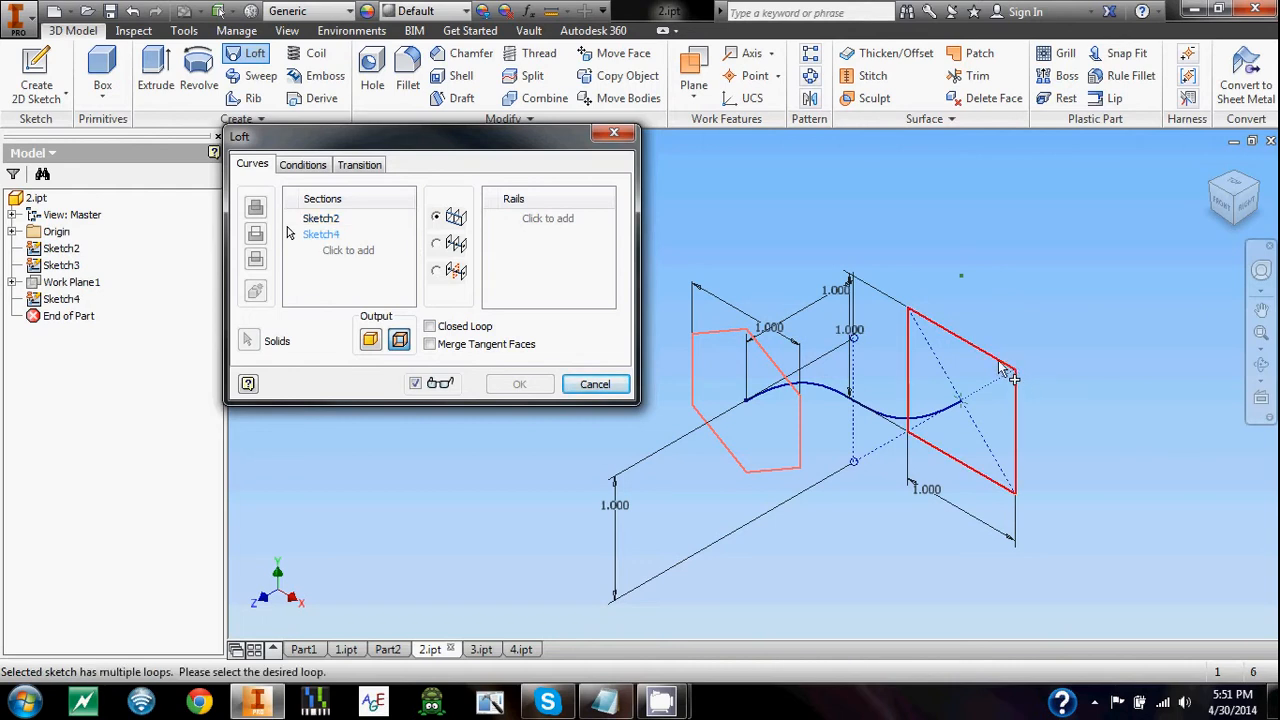
pyautogui.click(966, 345)
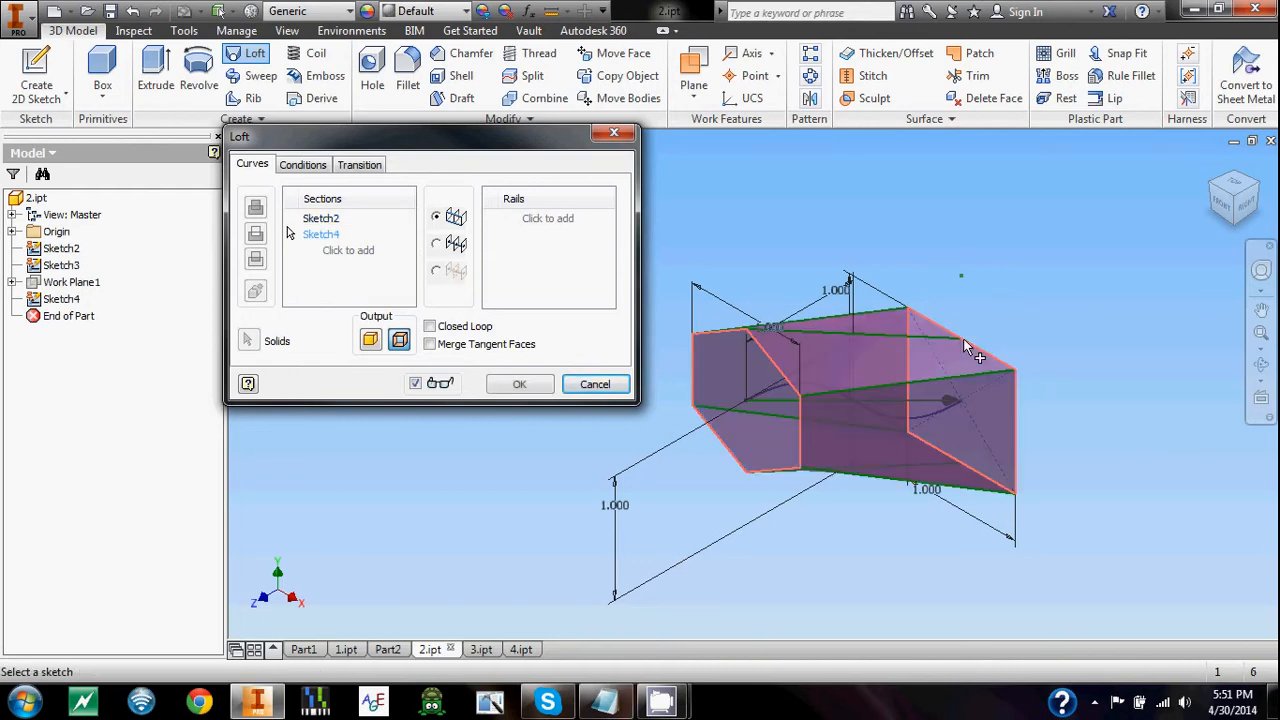
pyautogui.click(437, 244)
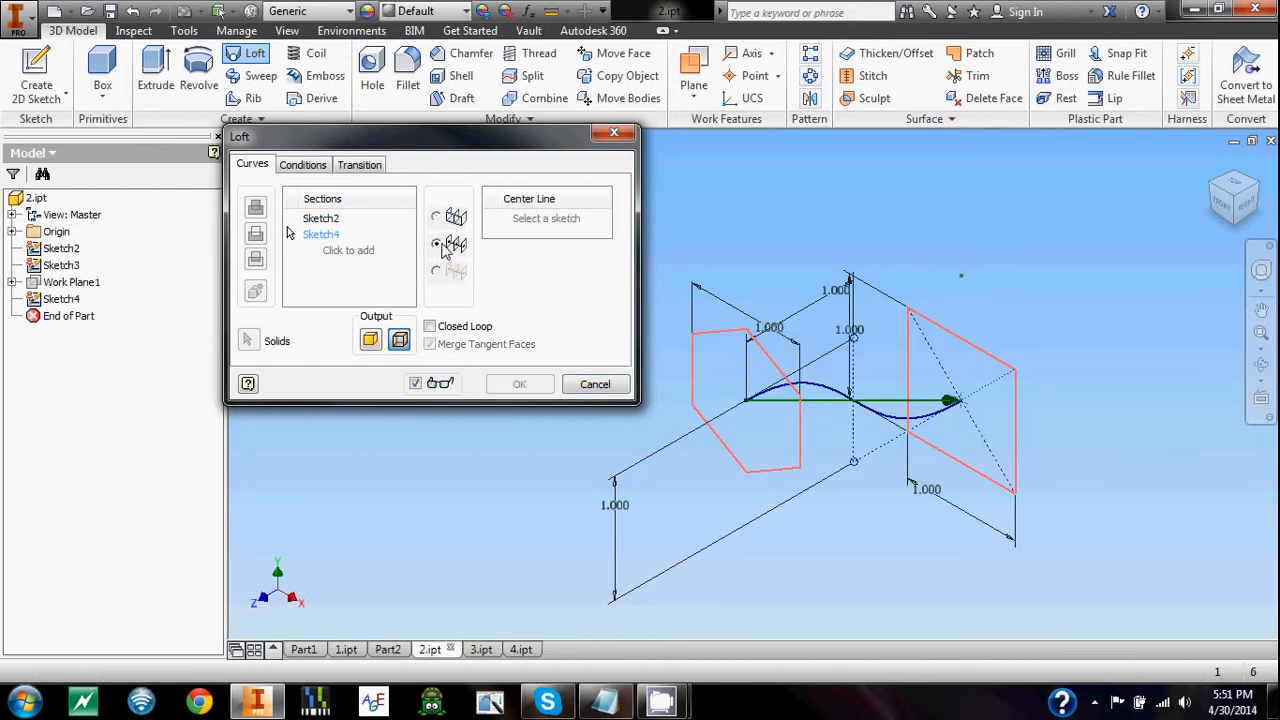
pyautogui.click(852, 398)
pyautogui.click(539, 386)
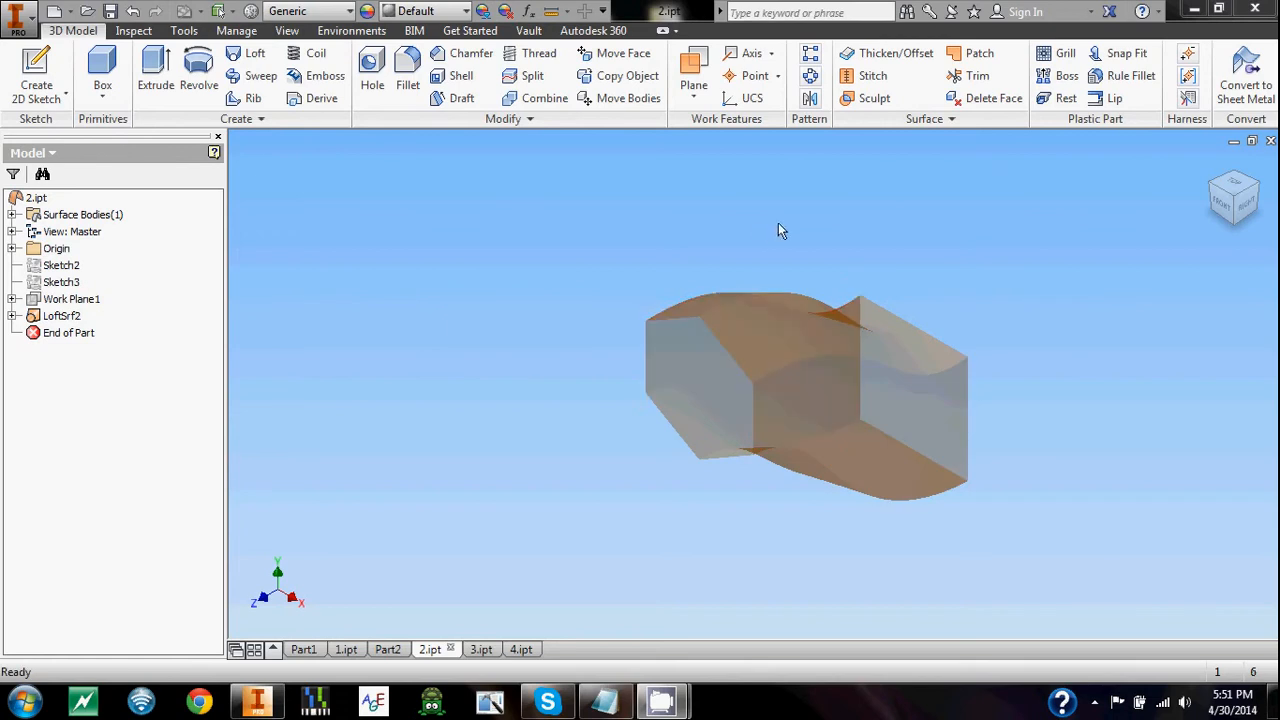
# - Thicken all side faces of the lofted surface by 0.1 in into a new solid and inspect it from the home view
pyautogui.click(885, 53)
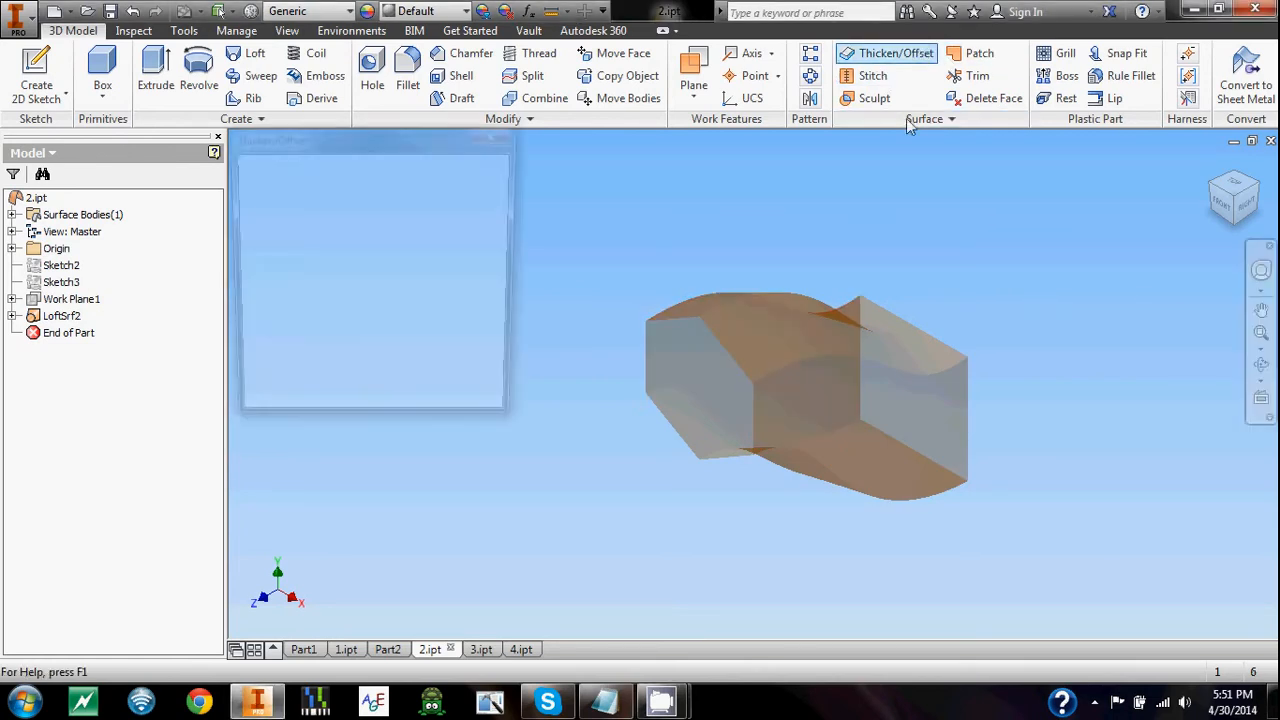
pyautogui.click(868, 406)
pyautogui.keyDown('shift'); pyautogui.moveTo(829, 309); pyautogui.dragTo(892, 273, button='middle'); pyautogui.keyUp('shift')
pyautogui.click(760, 258)
pyautogui.keyDown('shift'); pyautogui.moveTo(760, 258); pyautogui.dragTo(760, 381, button='middle'); pyautogui.keyUp('shift')
pyautogui.click(674, 231)
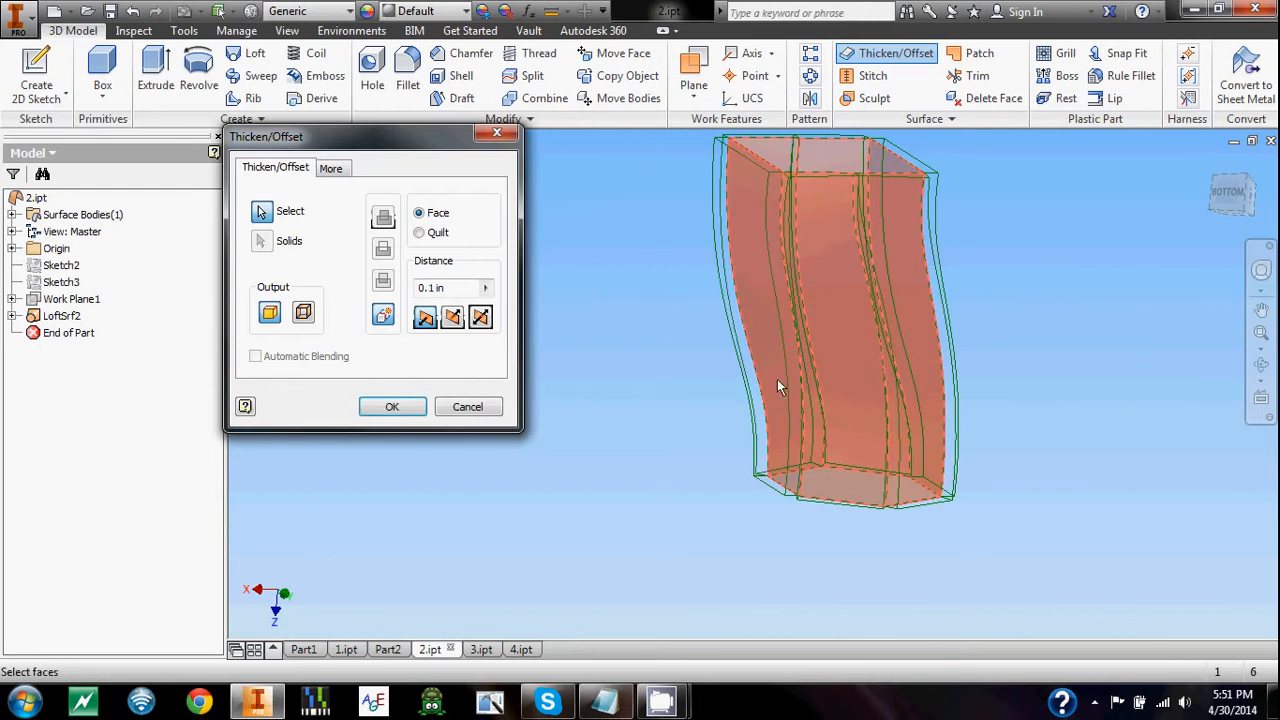
pyautogui.click(392, 407)
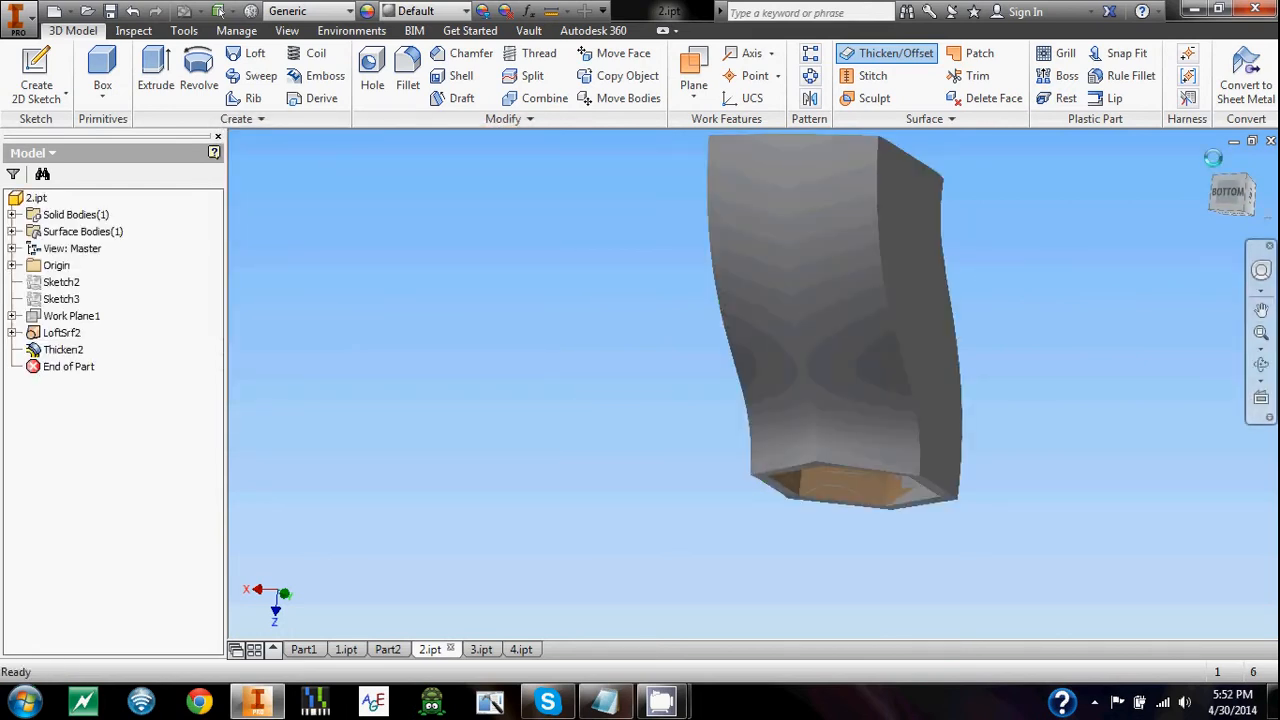
pyautogui.moveTo(1217, 172); pyautogui.dragTo(1012, 271)
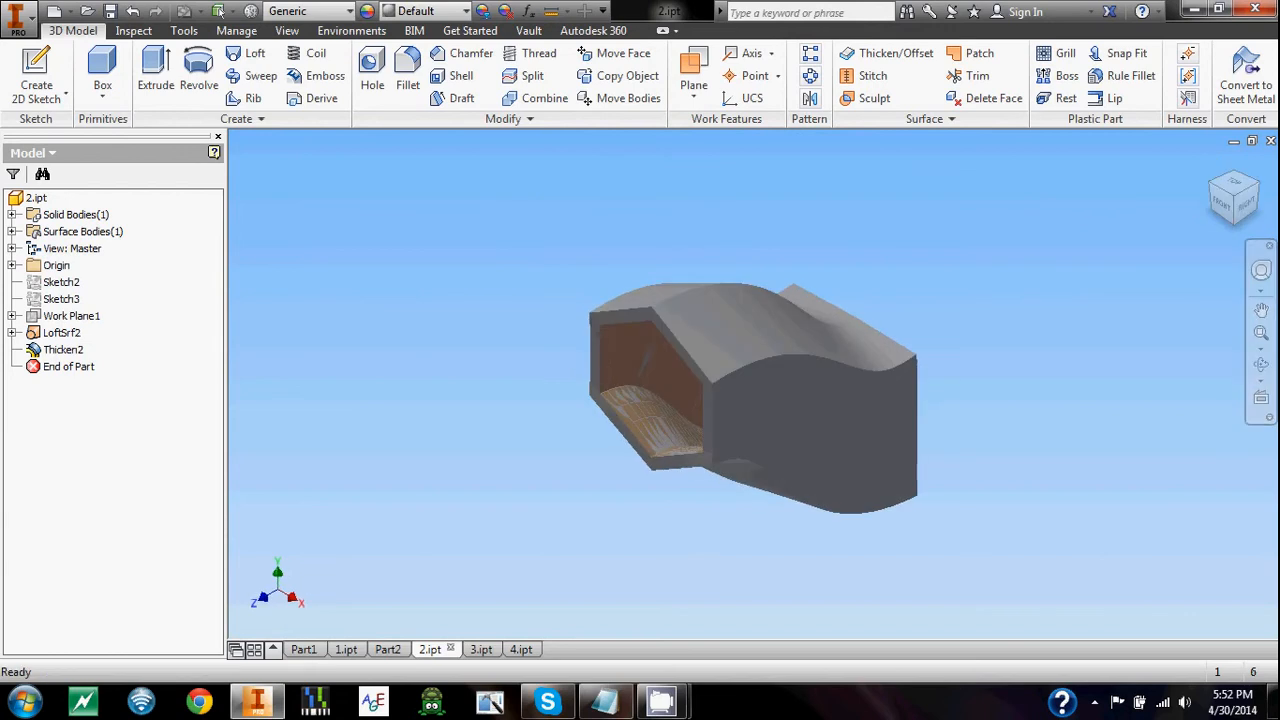
pyautogui.moveTo(975, 238); pyautogui.dragTo(1013, 250, button='middle')
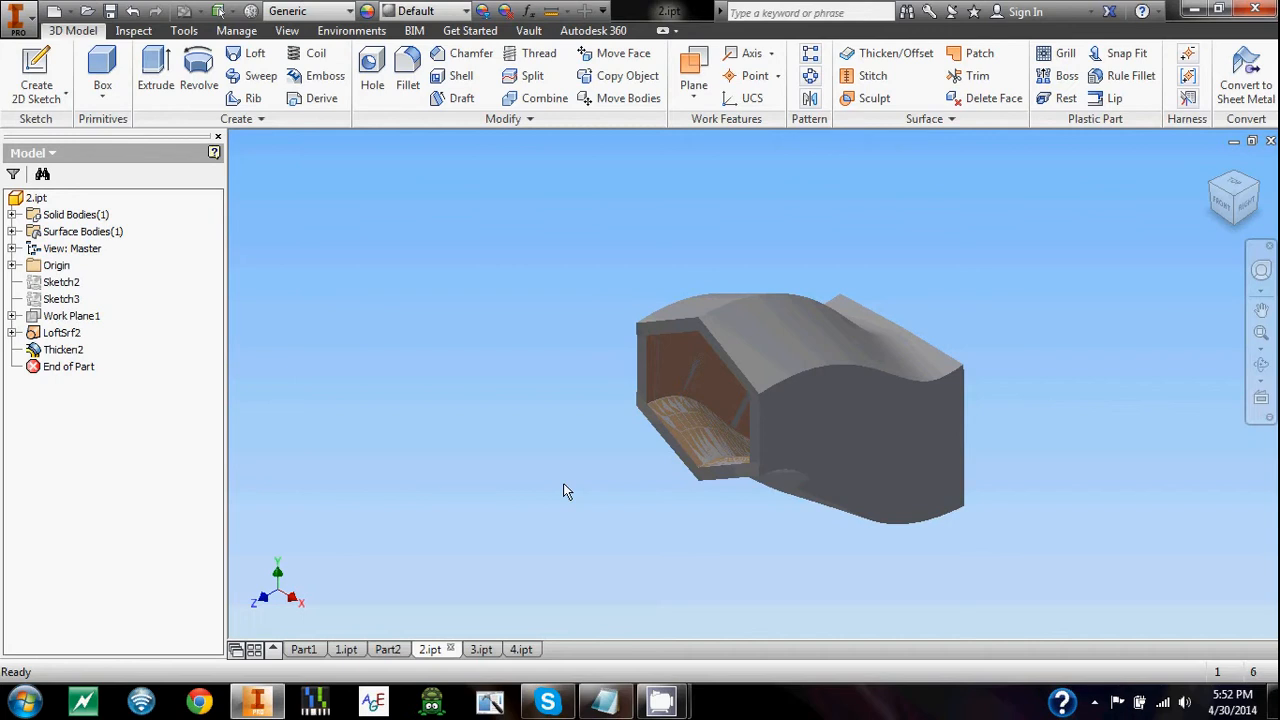
# - In 3.ipt, stitch Boundary Patch1 to 4, ExtrusionSrf1 and ExtrusionSrf2 into one solid with 0.010 in maximum tolerance, and inspect it
pyautogui.click(470, 649)
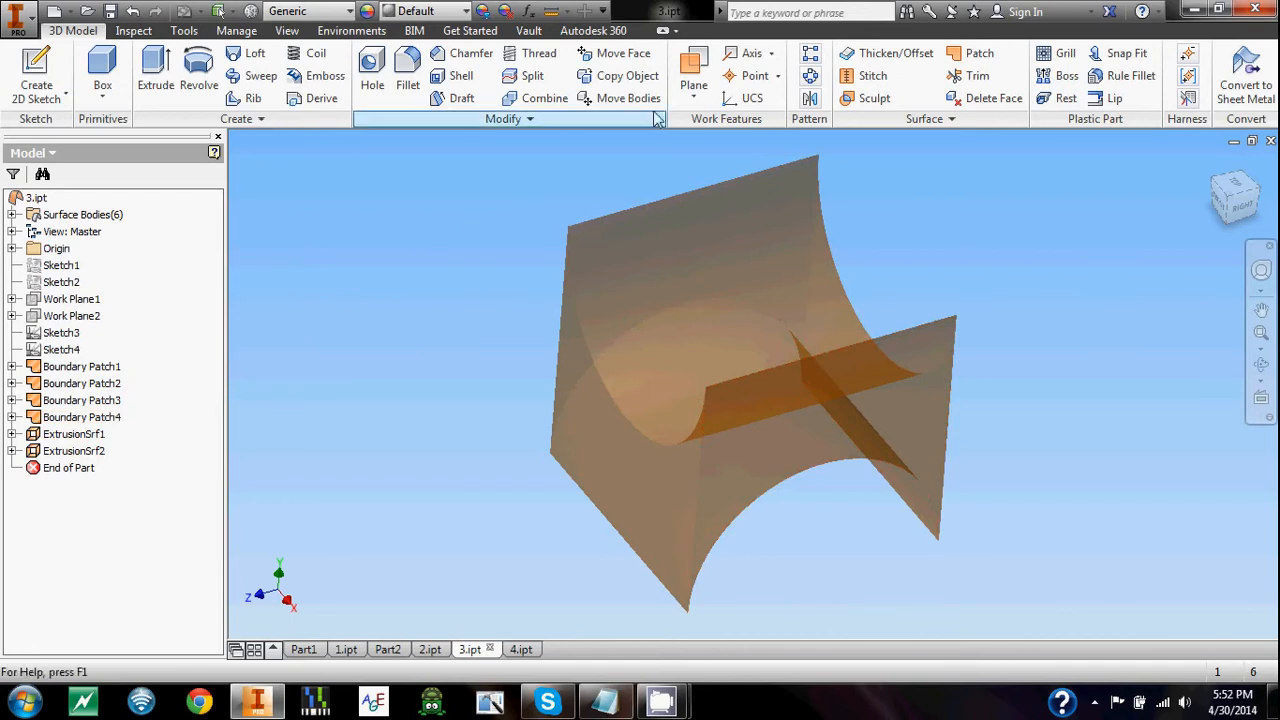
pyautogui.click(868, 78)
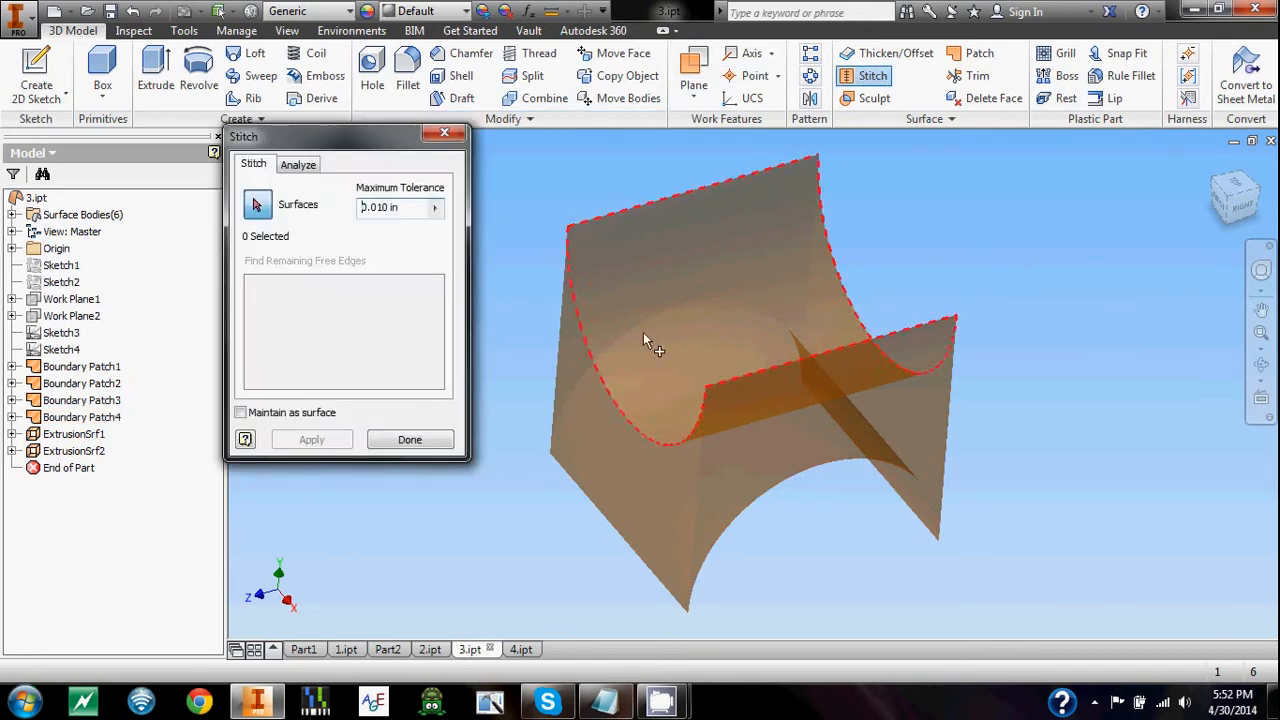
pyautogui.click(118, 368)
pyautogui.click(113, 386)
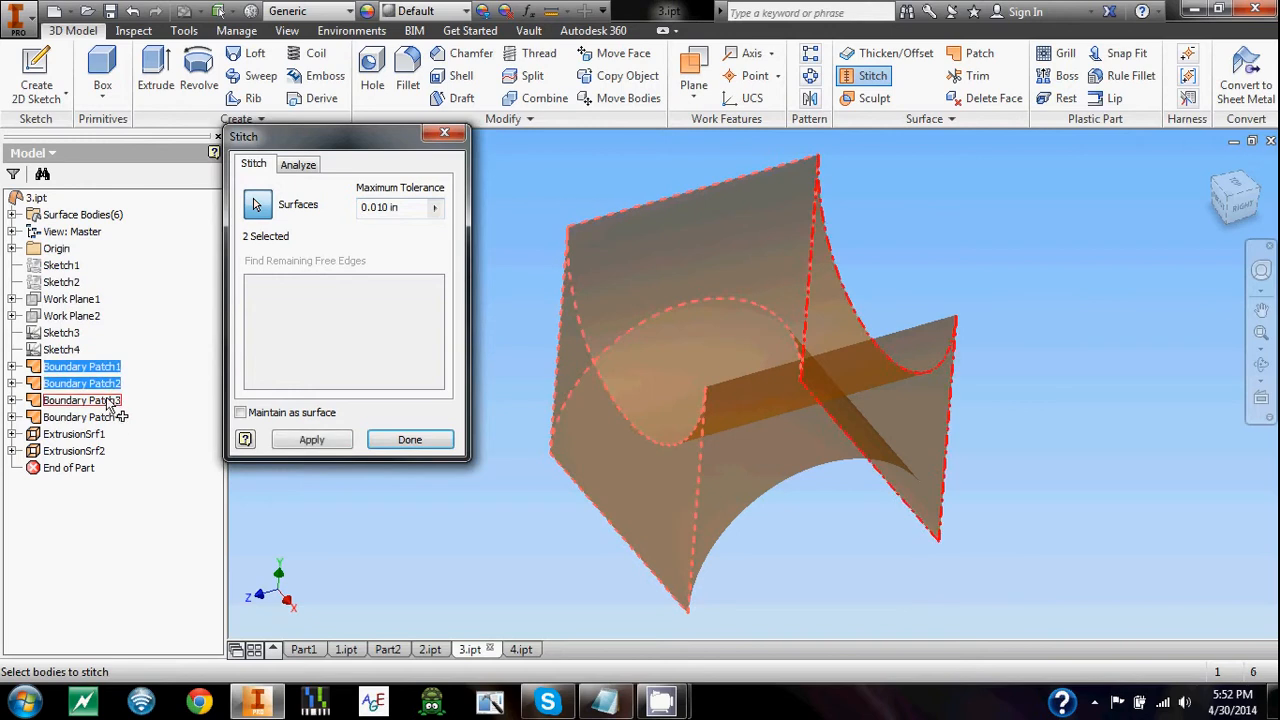
pyautogui.click(110, 401)
pyautogui.click(105, 418)
pyautogui.click(95, 435)
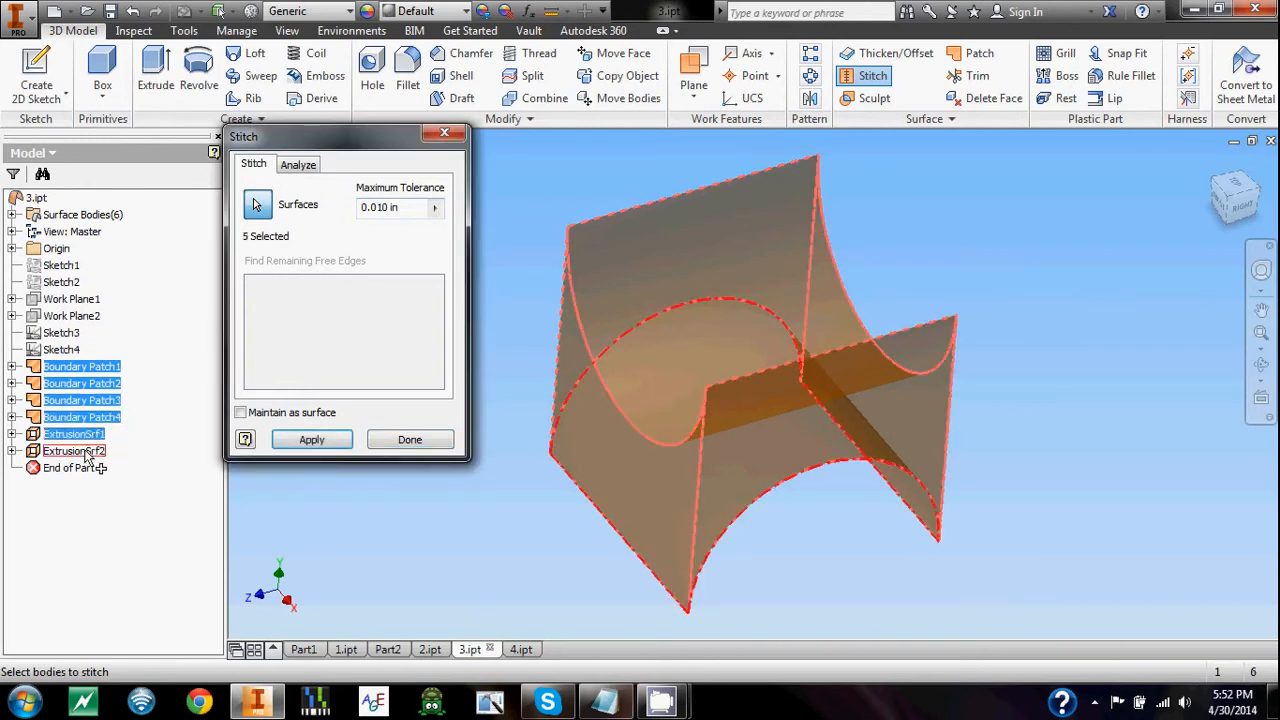
pyautogui.click(86, 451)
pyautogui.click(310, 442)
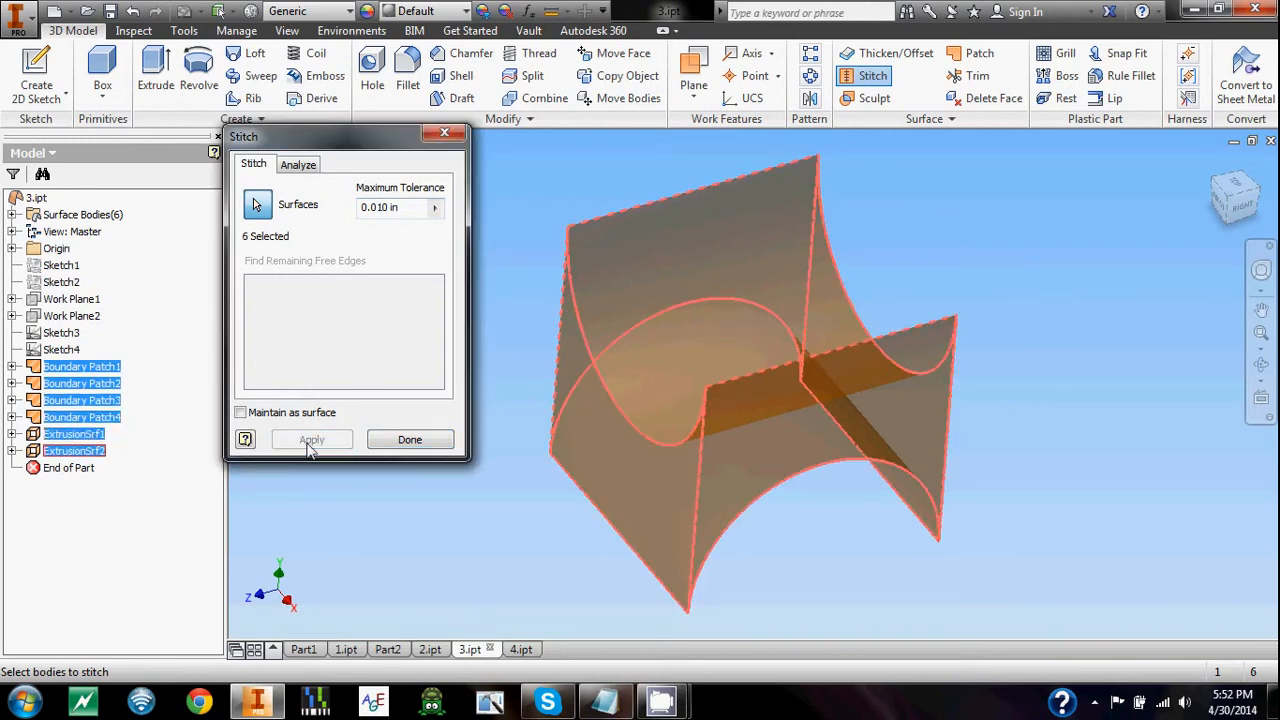
pyautogui.click(410, 440)
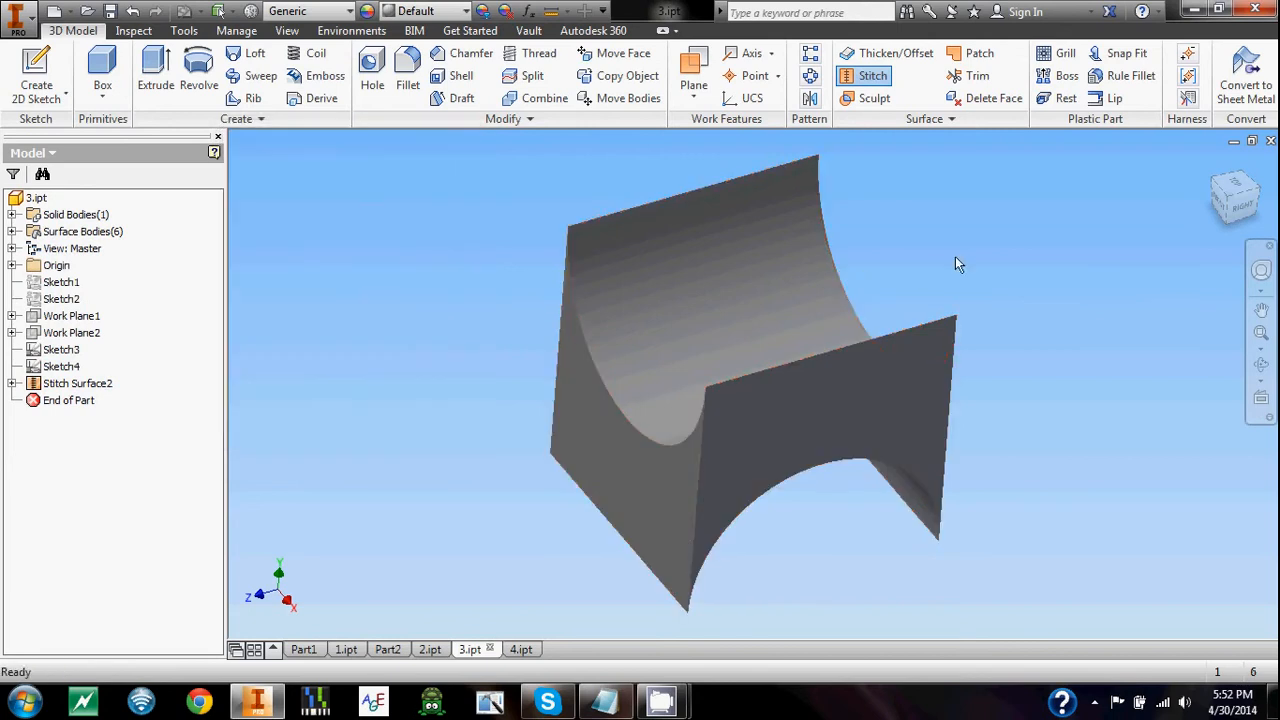
pyautogui.keyDown('shift'); pyautogui.moveTo(955, 256); pyautogui.dragTo(1052, 237, button='middle'); pyautogui.keyUp('shift')
pyautogui.press('F6')
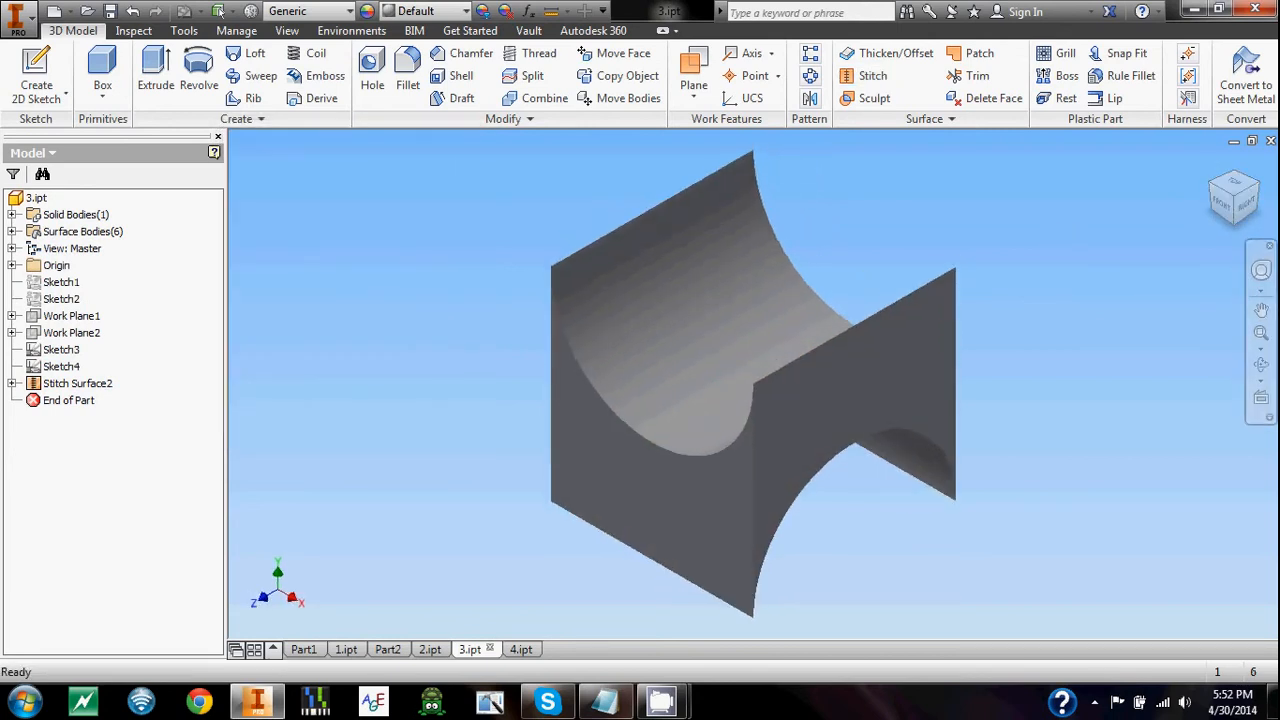
pyautogui.click(661, 701)
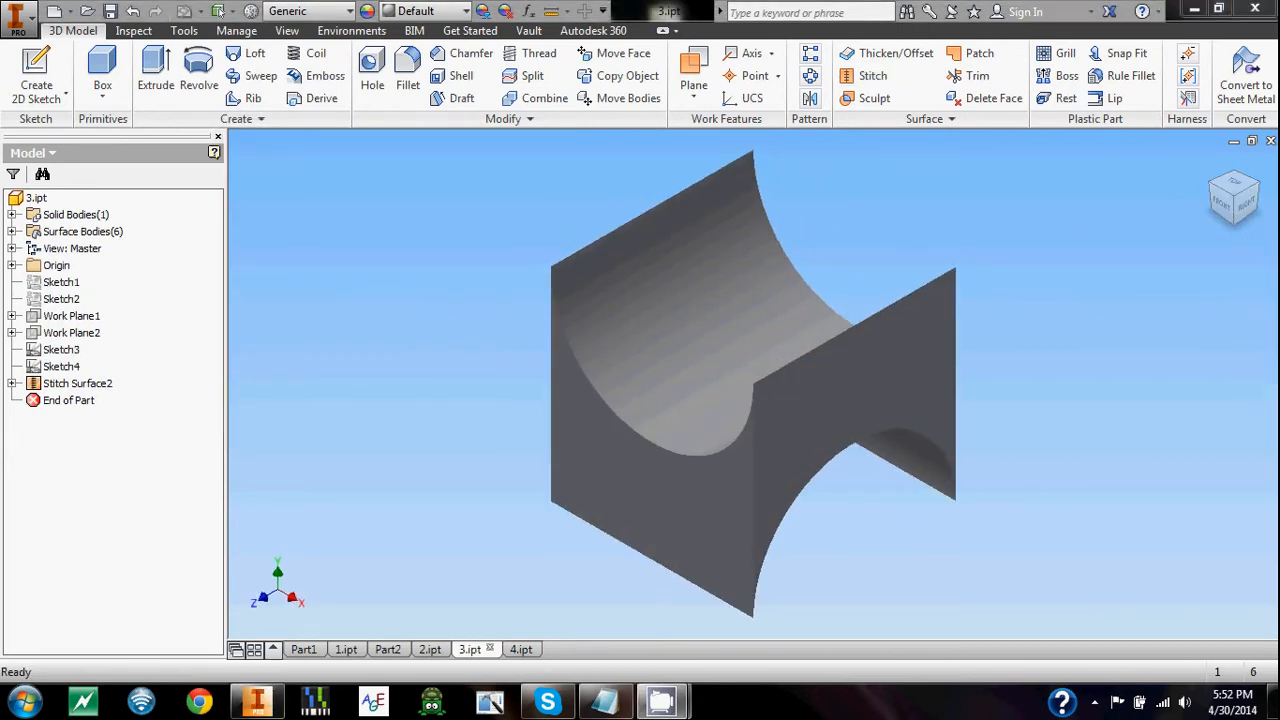
# - Start a half section view from the solid's front flat face and offset the section plane 0.625 in
pyautogui.click(286, 30)
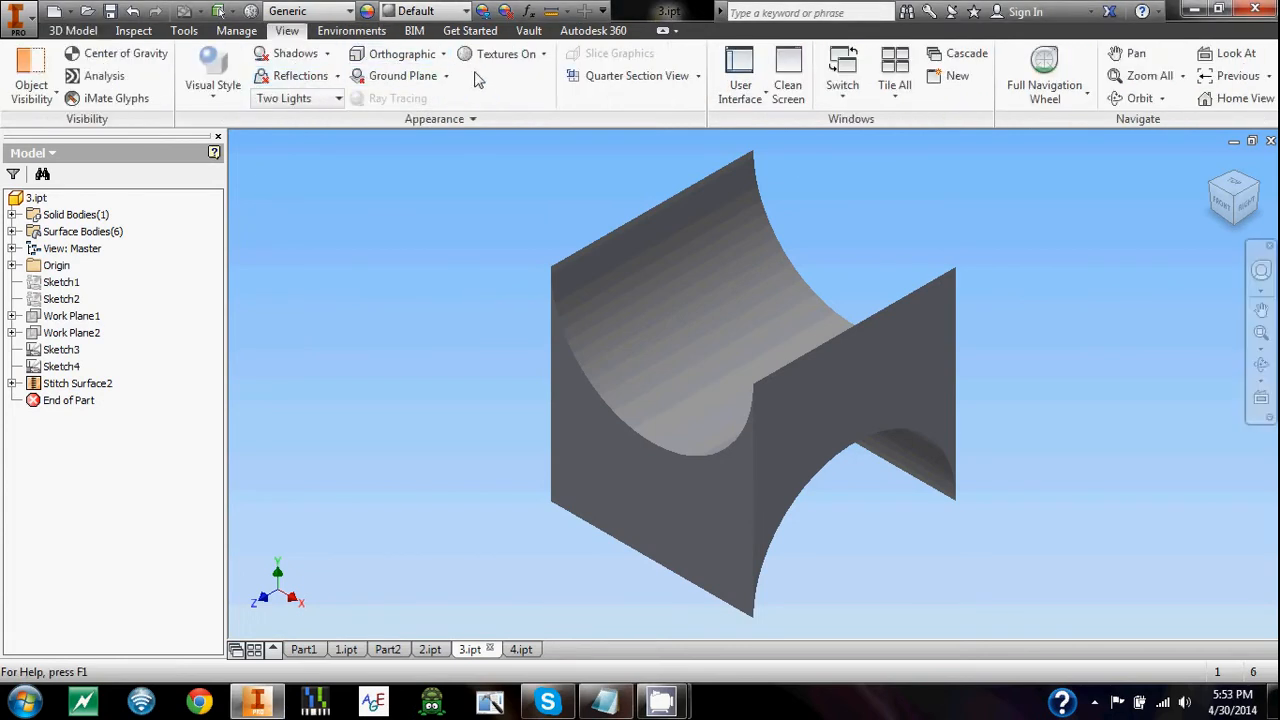
pyautogui.click(698, 76)
pyautogui.click(643, 222)
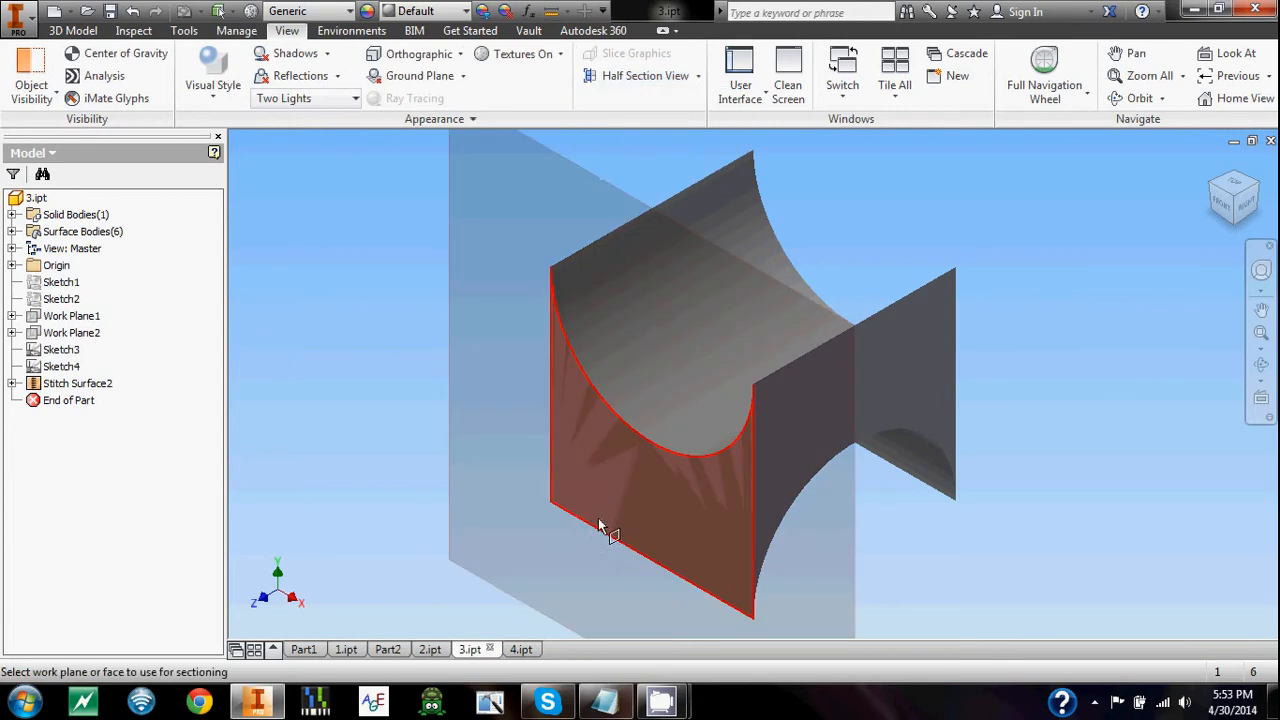
pyautogui.click(621, 505)
pyautogui.moveTo(622, 500); pyautogui.dragTo(484, 552)
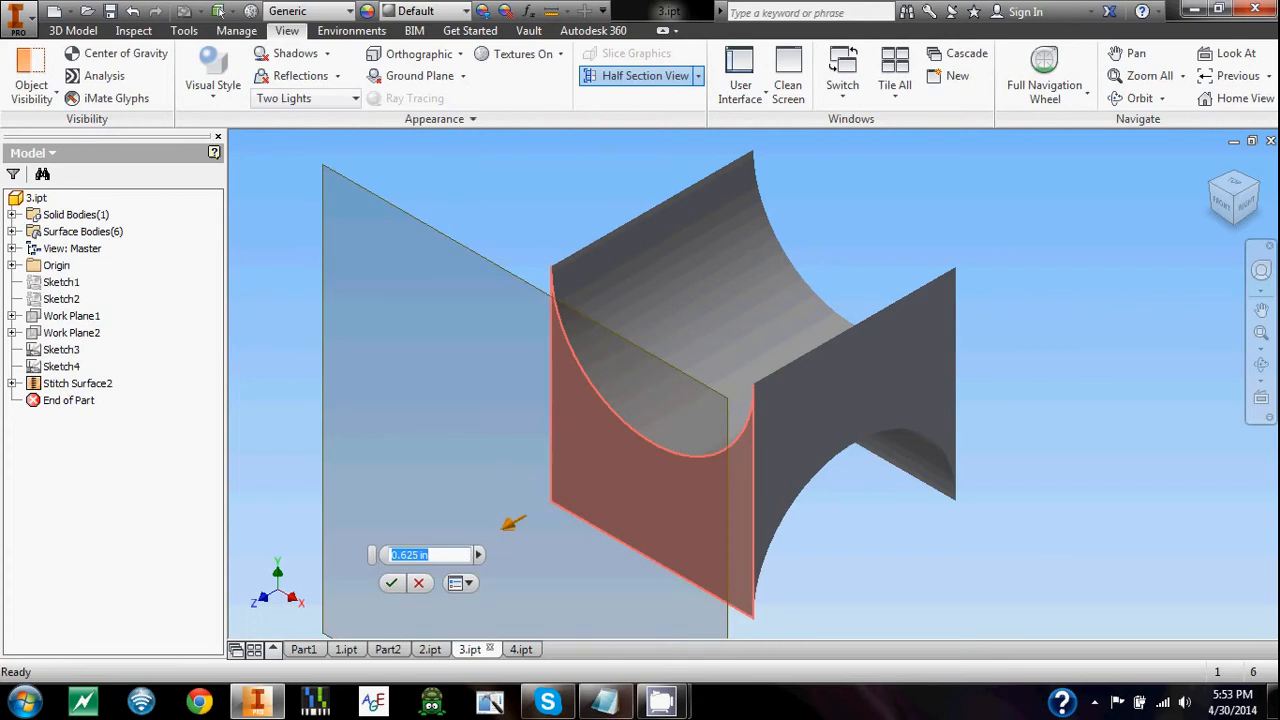
pyautogui.click(660, 700)
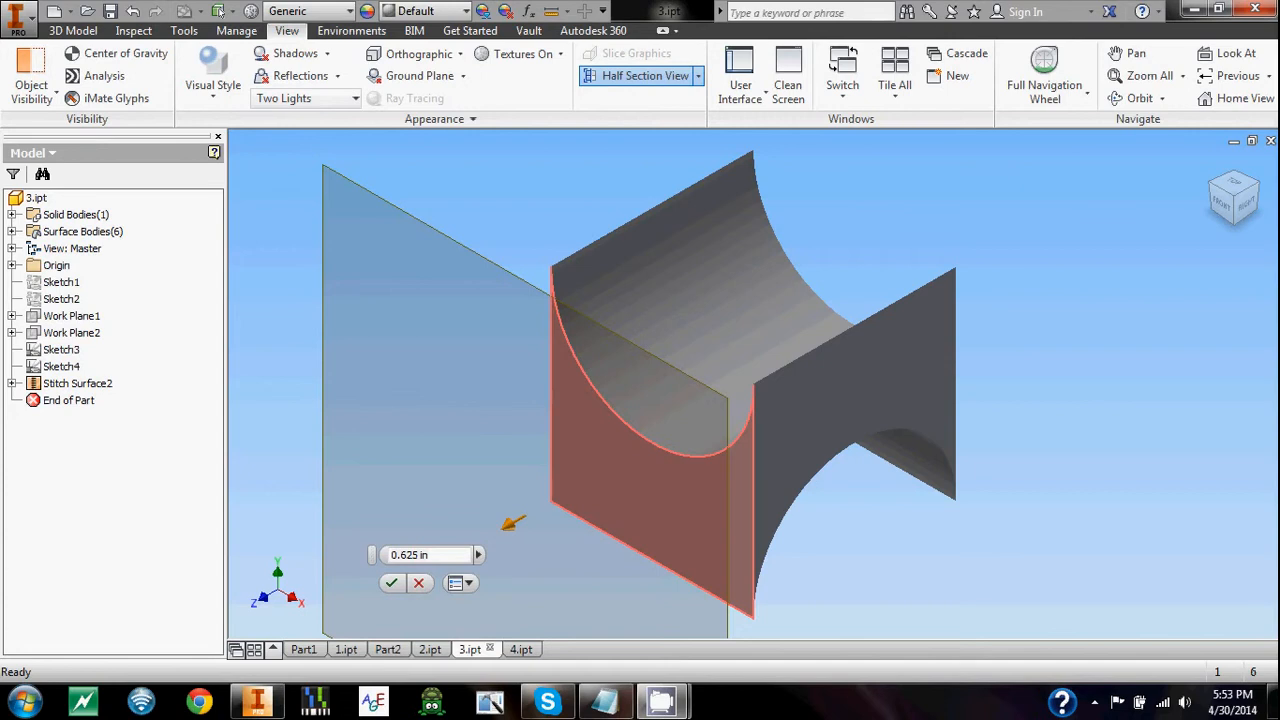
# - In 4.ipt, extrude the outermost circle of Sketch2 as a surface toward the dome with extents set to All
pyautogui.click(519, 648)
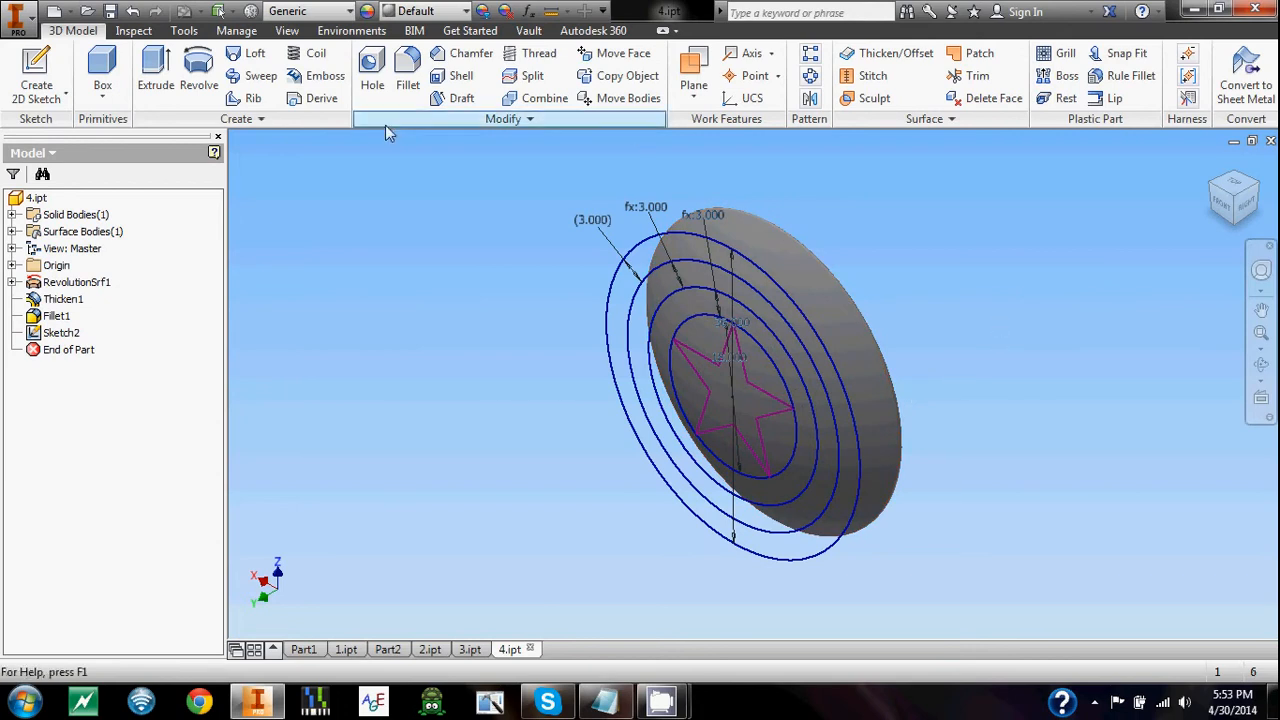
pyautogui.click(156, 80)
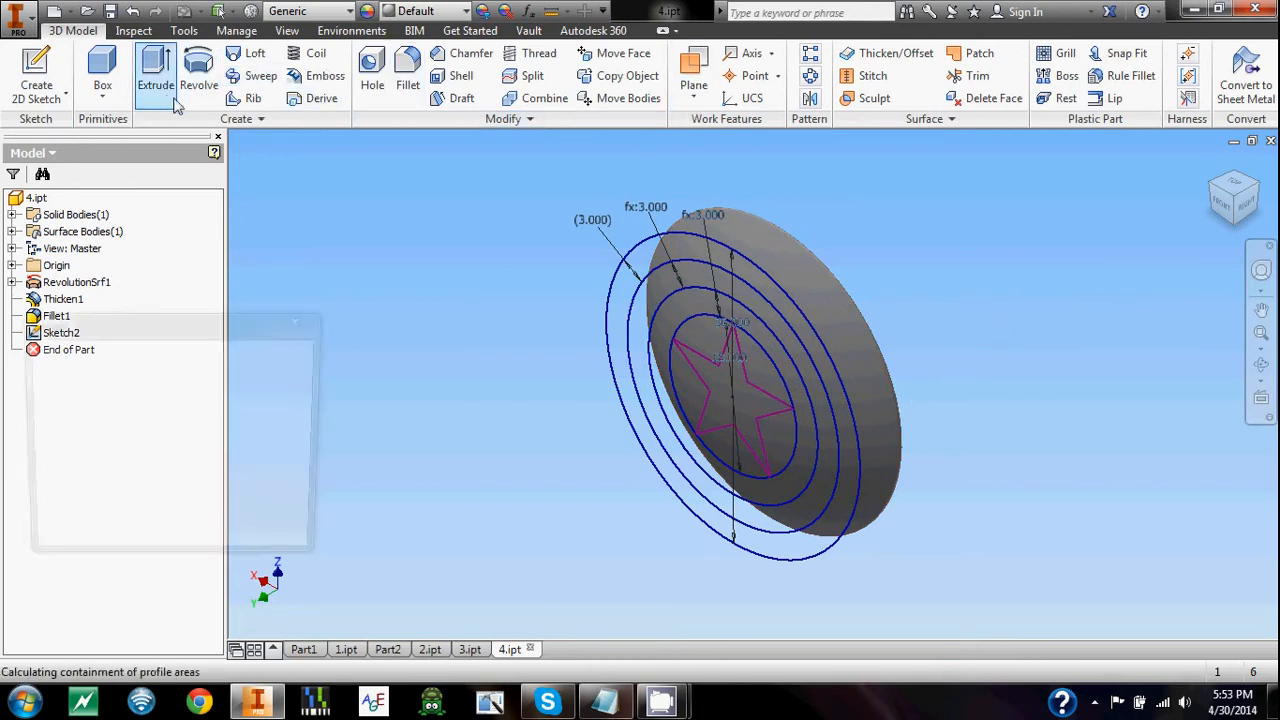
pyautogui.click(86, 482)
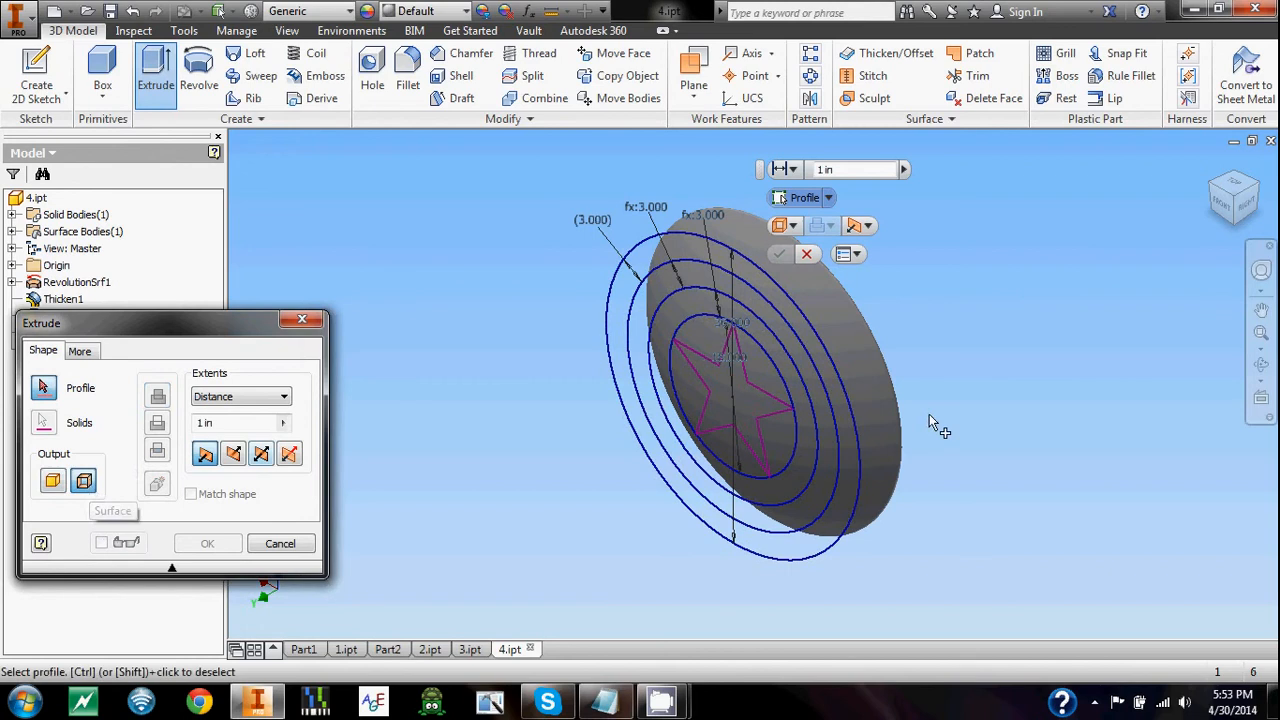
pyautogui.click(856, 443)
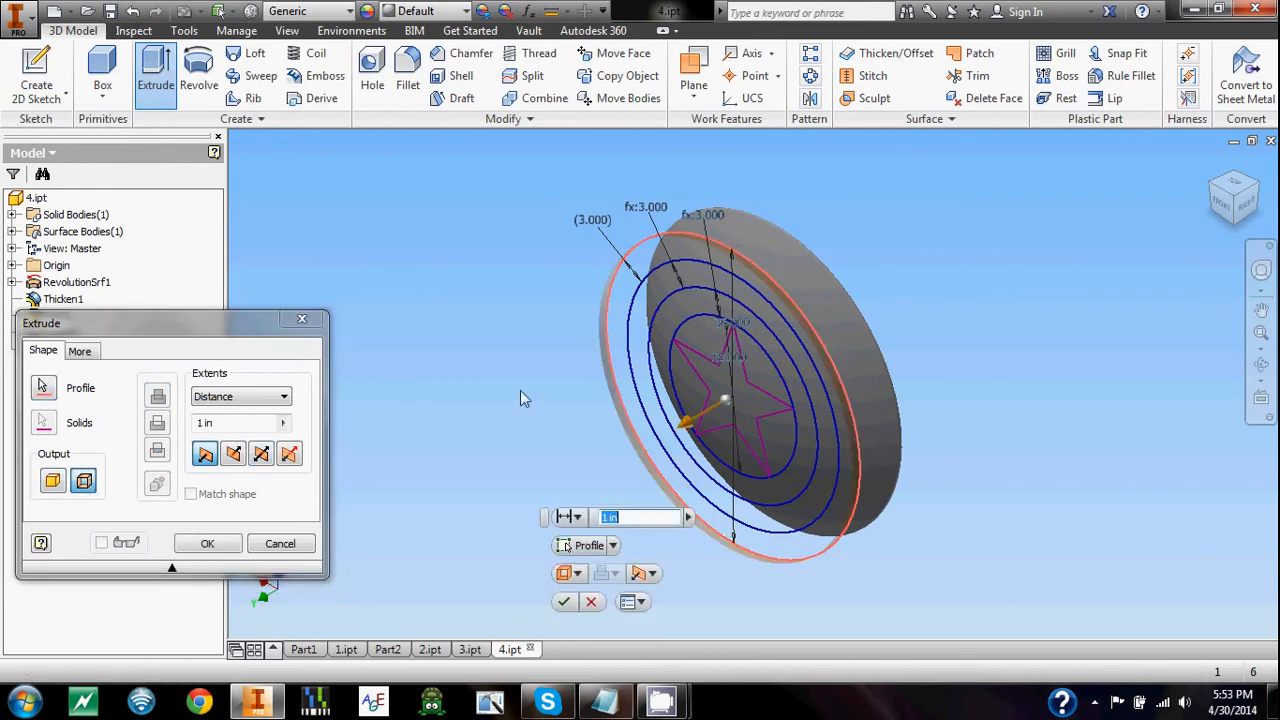
pyautogui.click(233, 454)
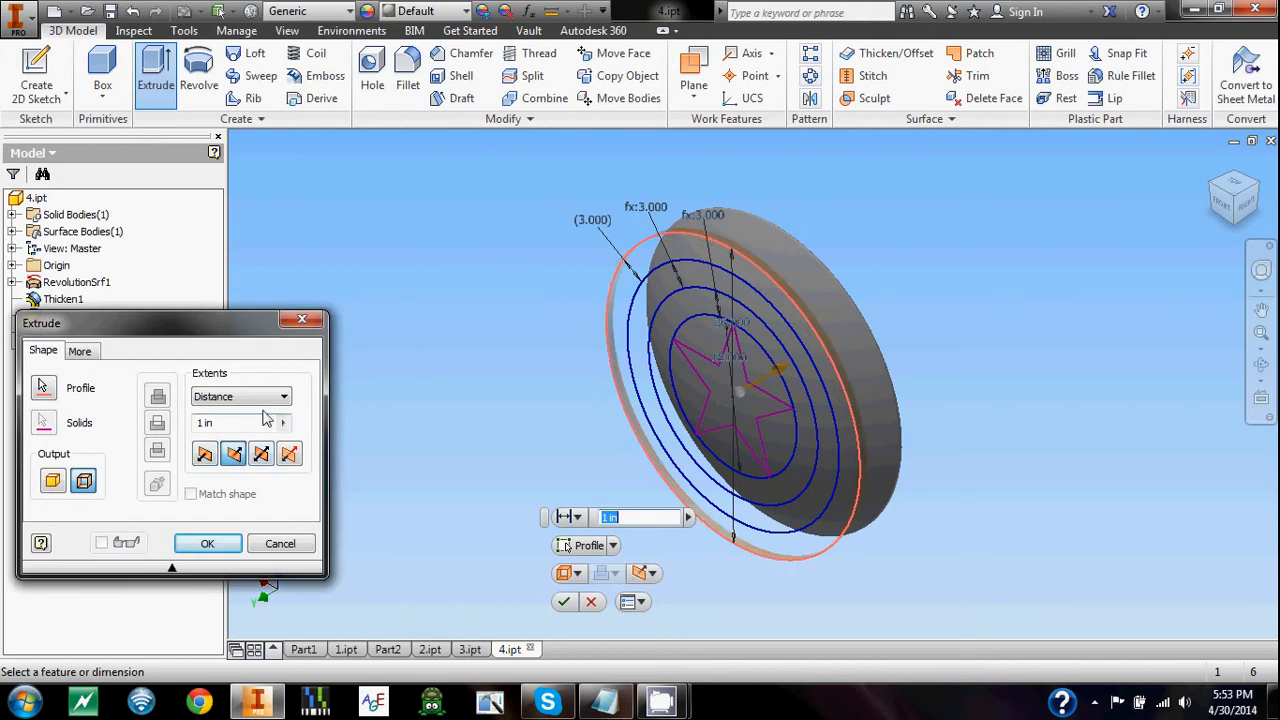
pyautogui.click(265, 398)
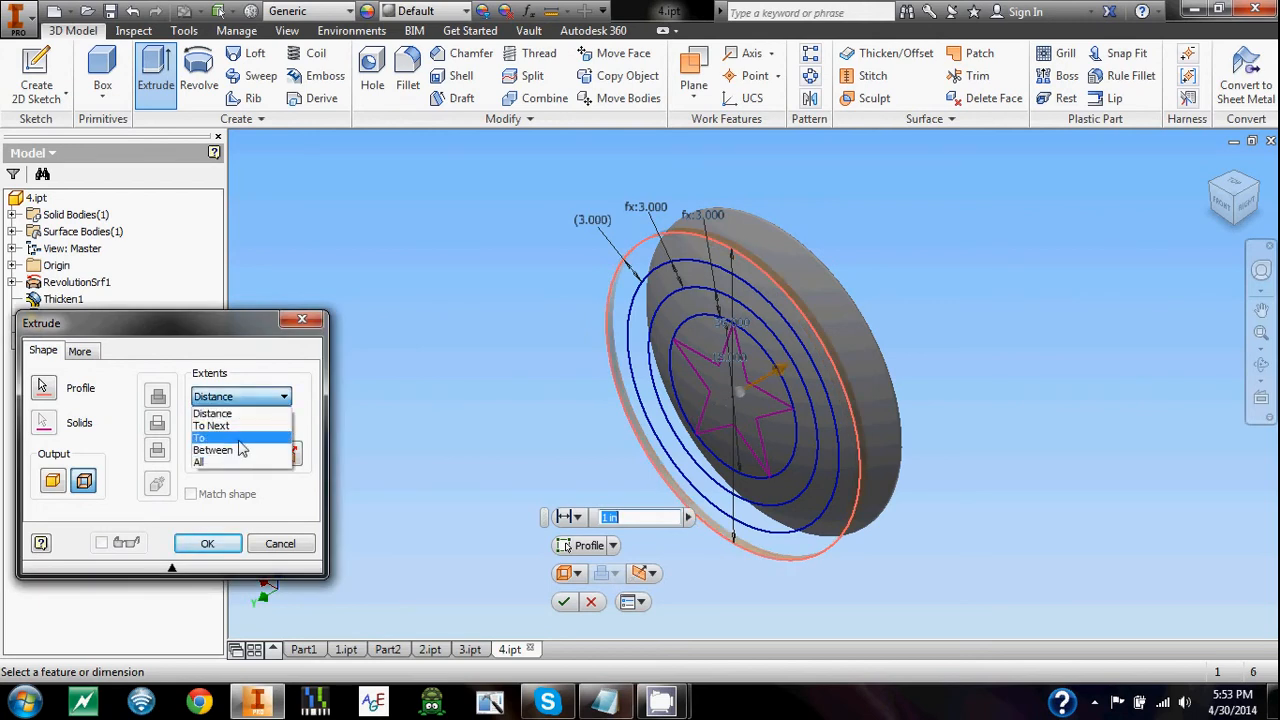
pyautogui.click(240, 463)
pyautogui.click(207, 543)
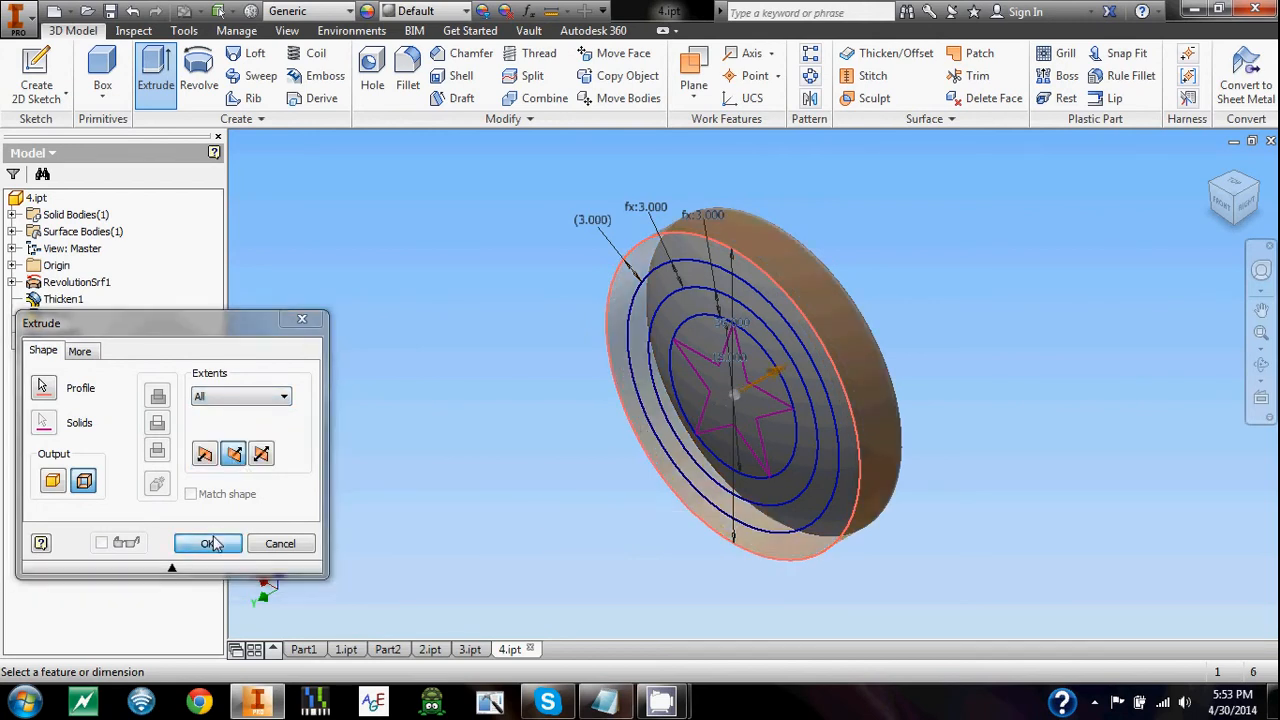
# - Make Sketch2 beneath ExtrusionSrf5 visible again
pyautogui.click(12, 334)
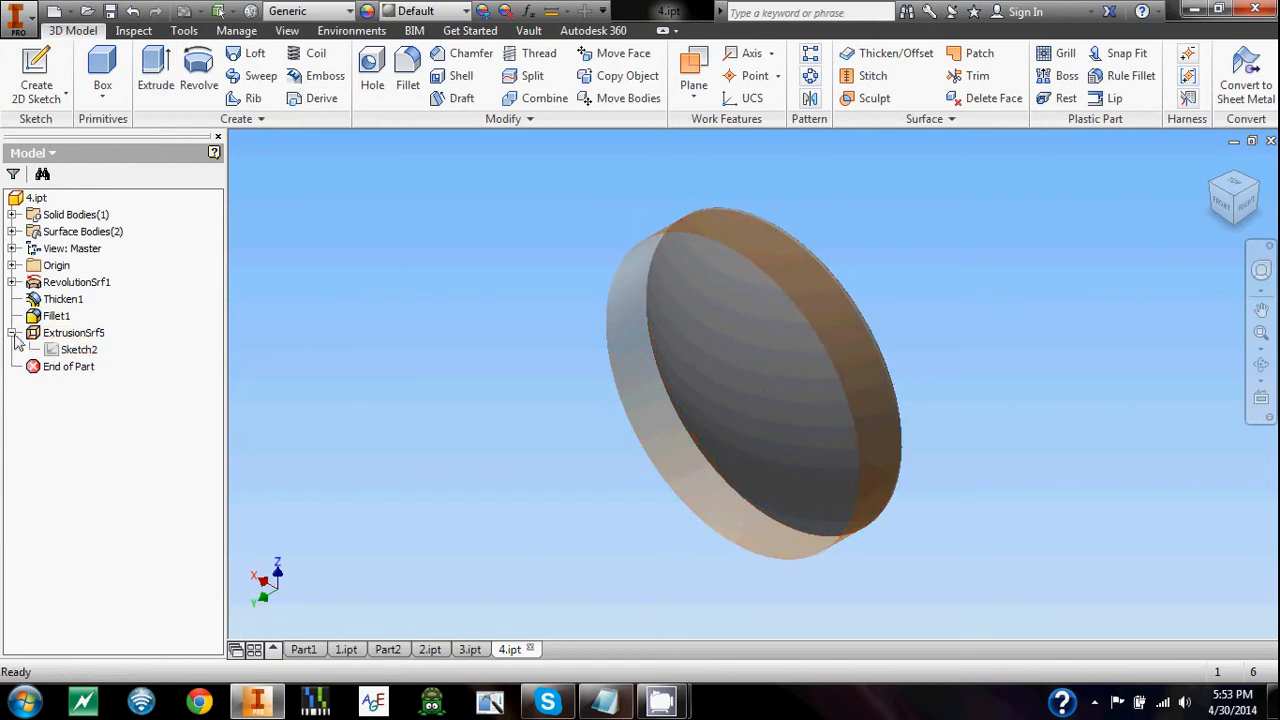
pyautogui.rightClick(68, 349)
pyautogui.click(127, 522)
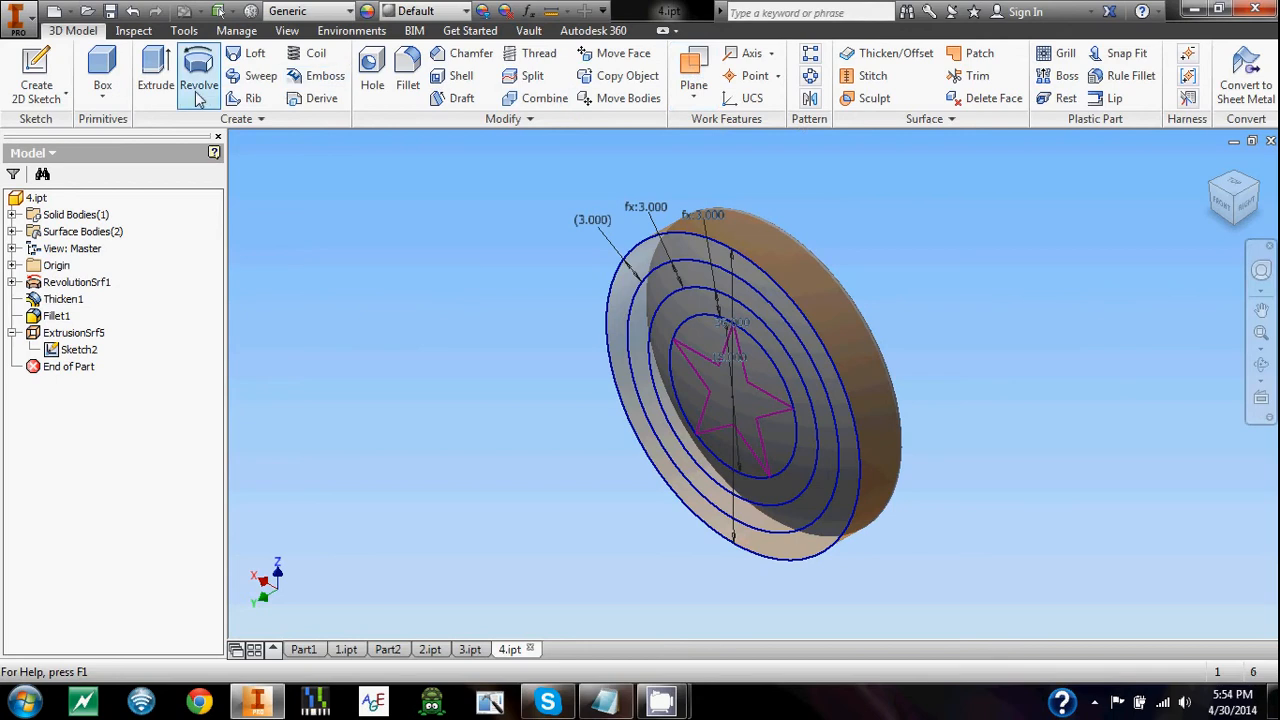
# - Extrude the second-largest circle of Sketch2 as a surface in both directions with extents set to All
pyautogui.click(158, 86)
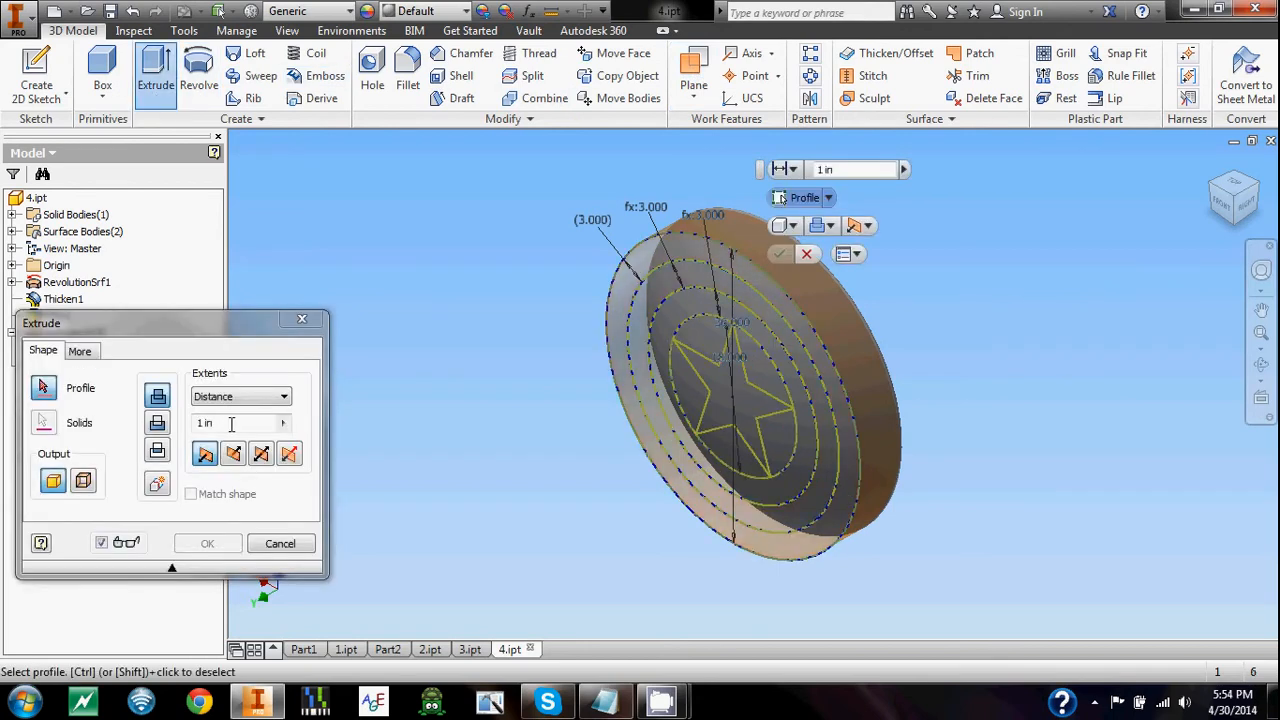
pyautogui.click(84, 481)
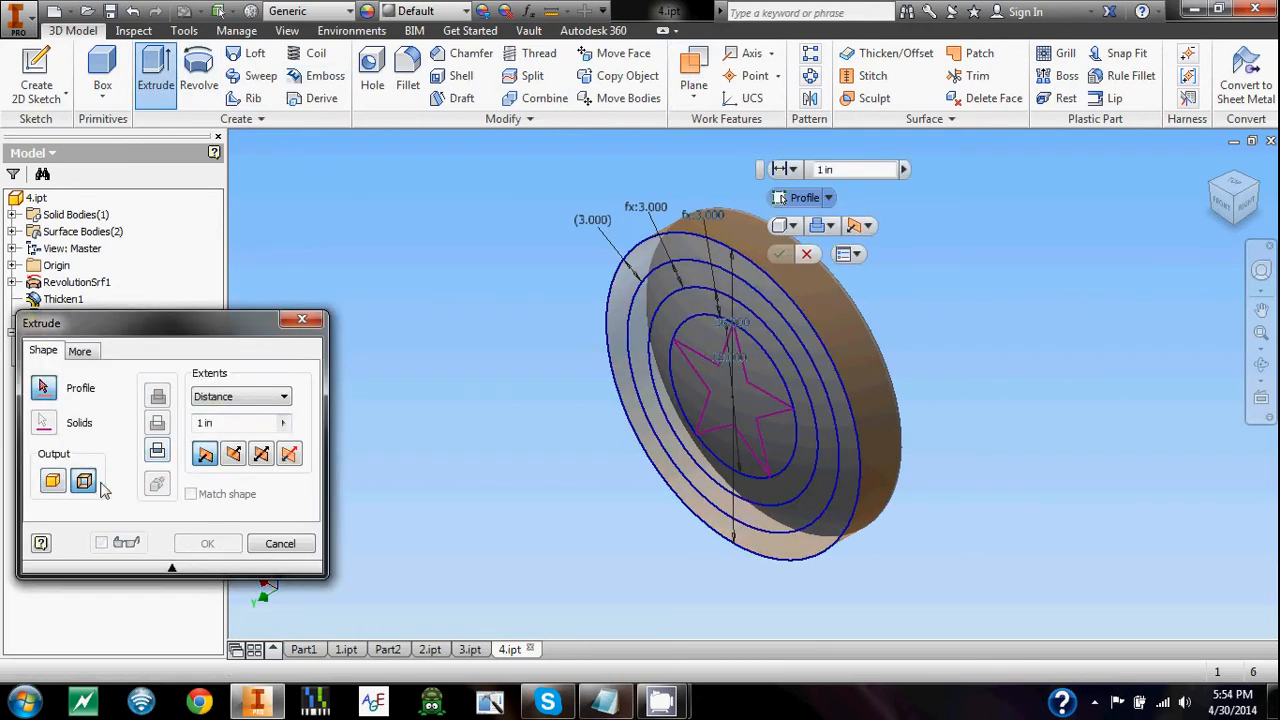
pyautogui.click(820, 515)
pyautogui.click(261, 454)
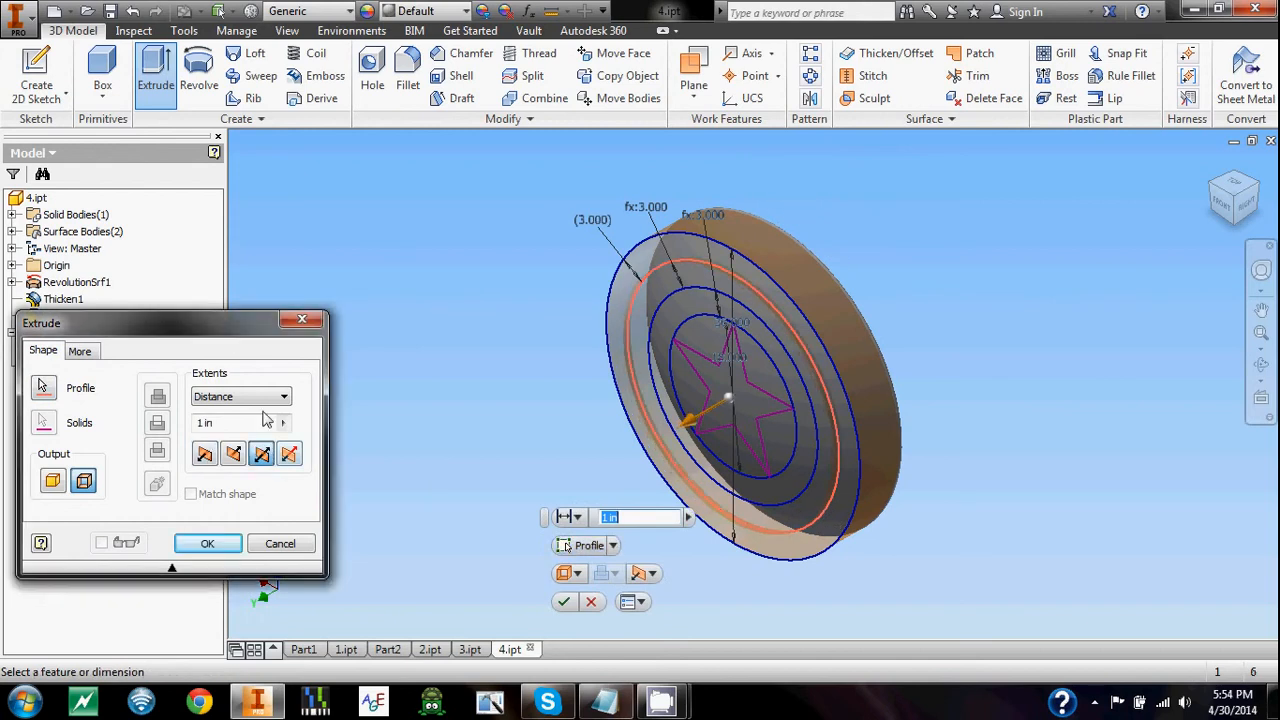
pyautogui.click(275, 396)
pyautogui.click(225, 459)
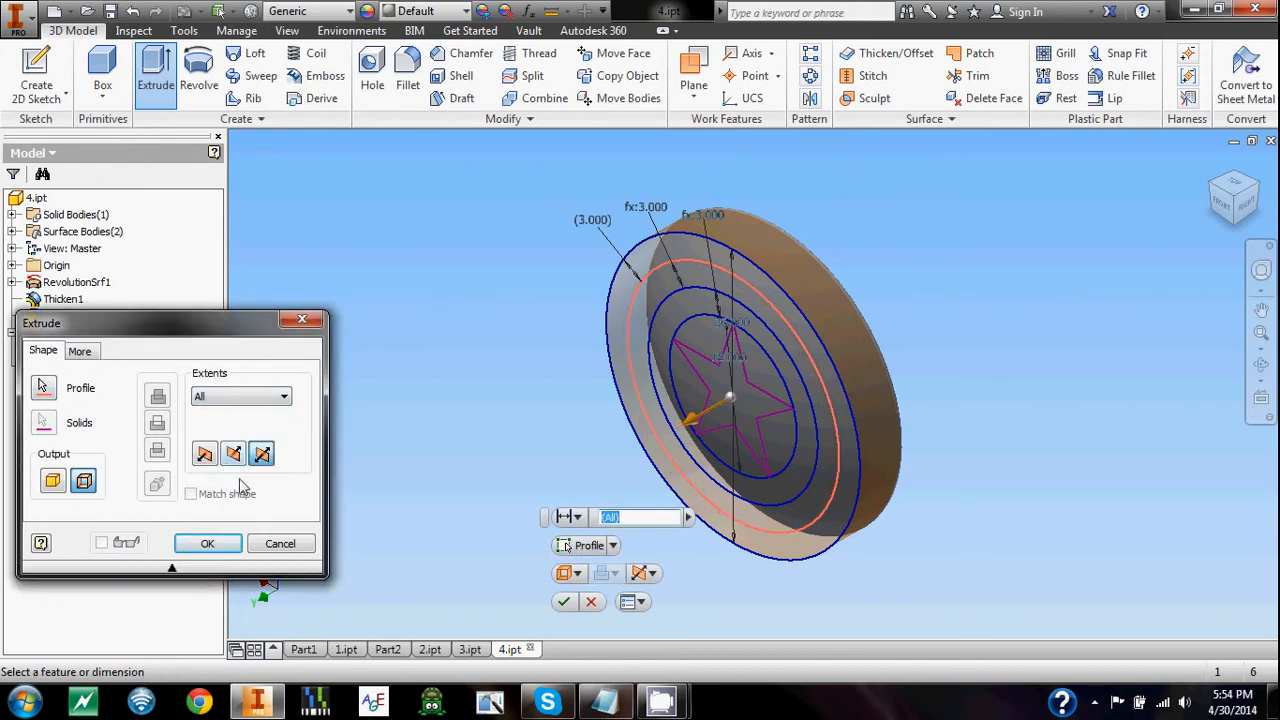
pyautogui.click(207, 544)
# - Extrude the third-largest circle of Sketch2 as a surface in both directions with extents set to All
pyautogui.click(156, 75)
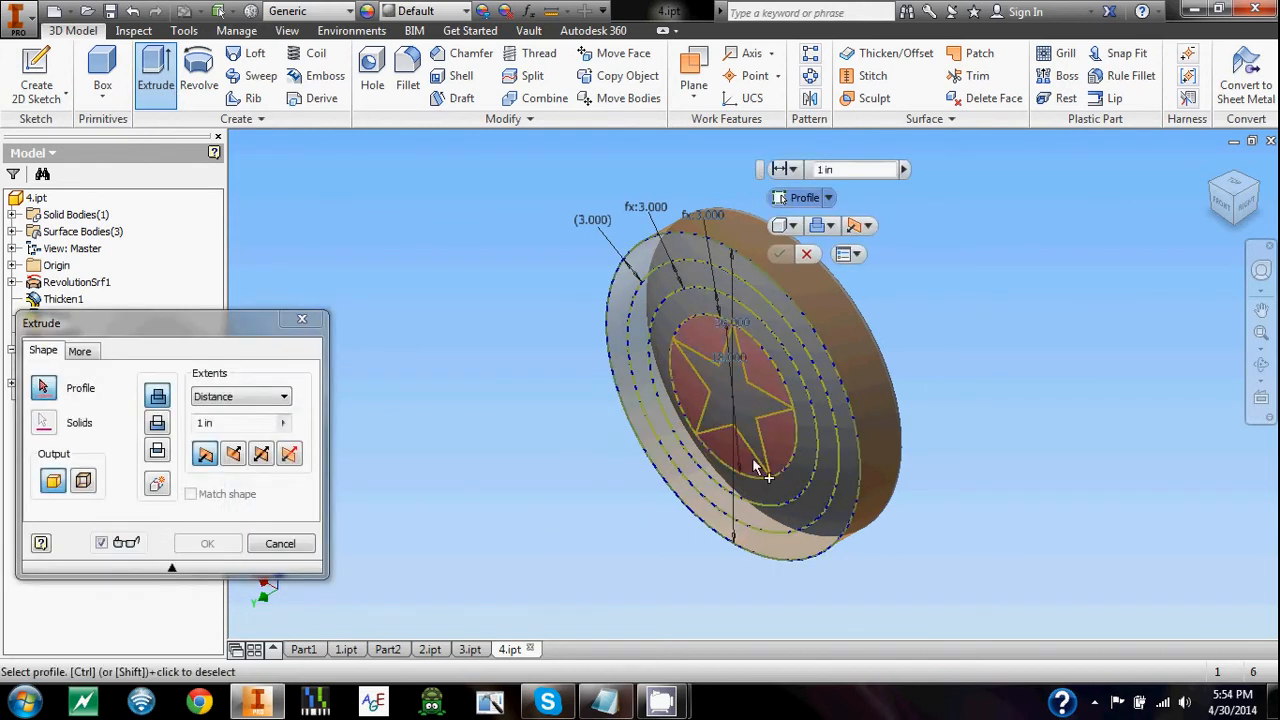
pyautogui.click(83, 481)
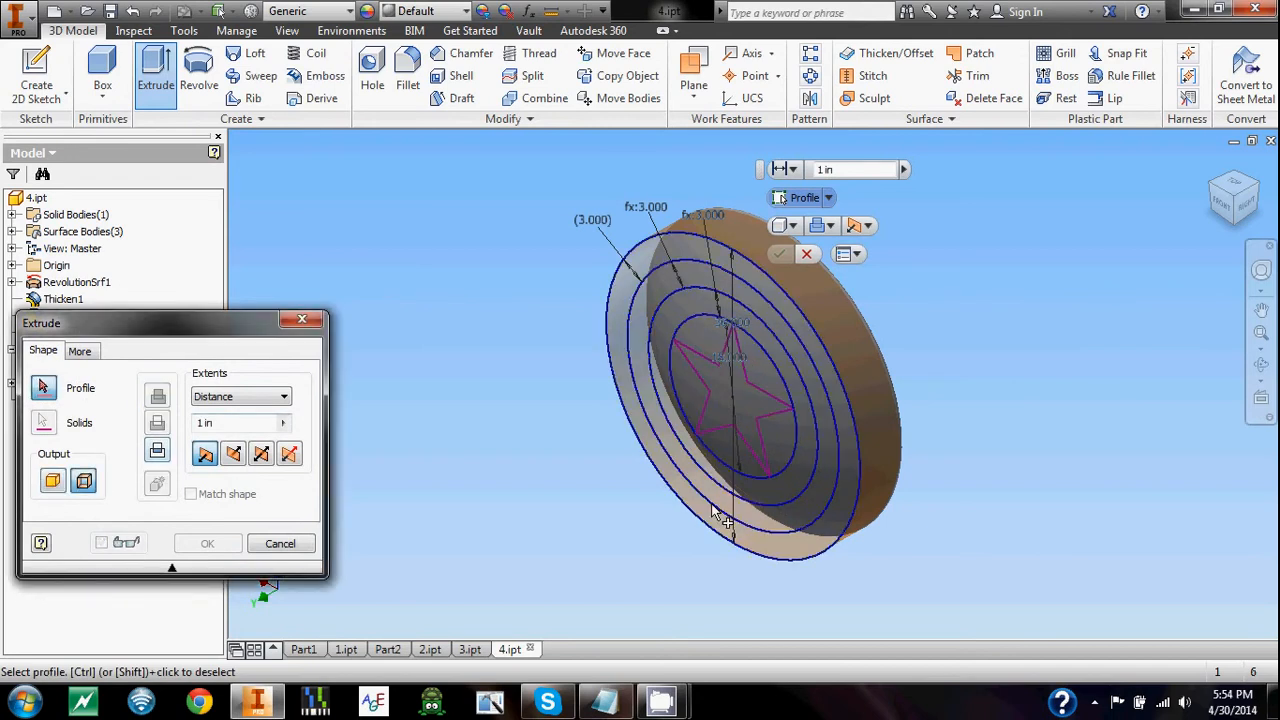
pyautogui.click(815, 490)
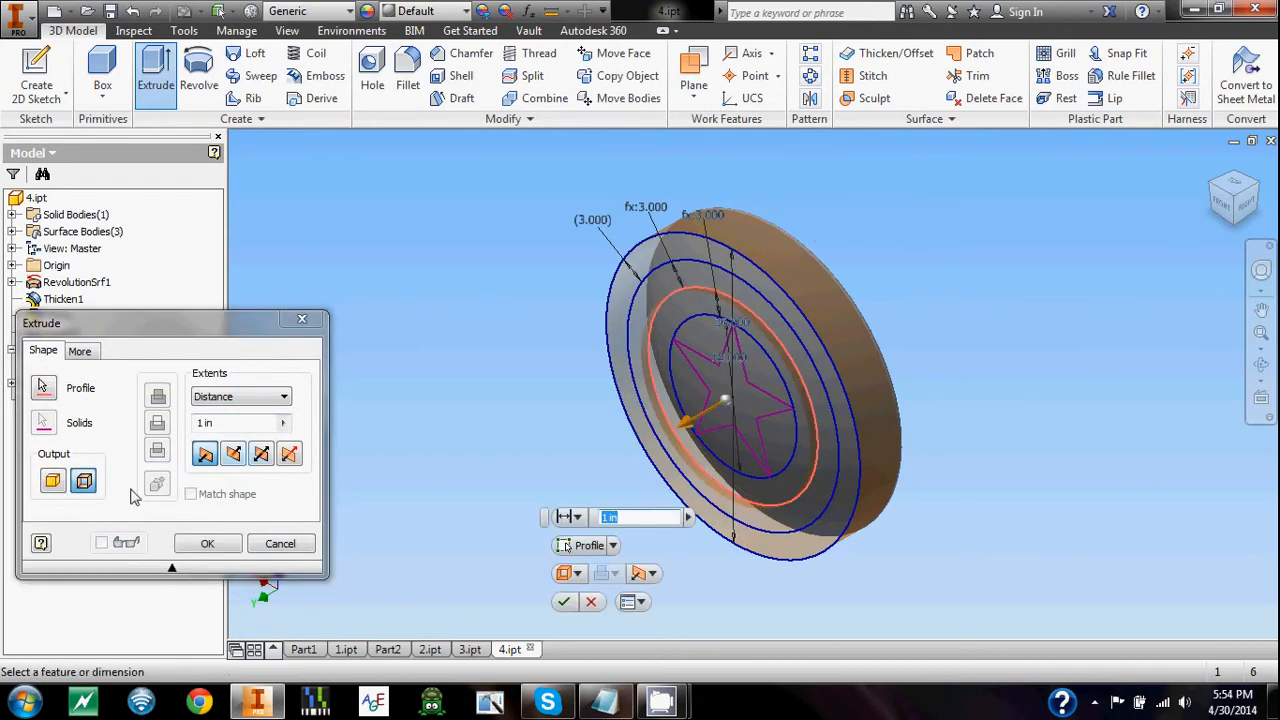
pyautogui.click(284, 396)
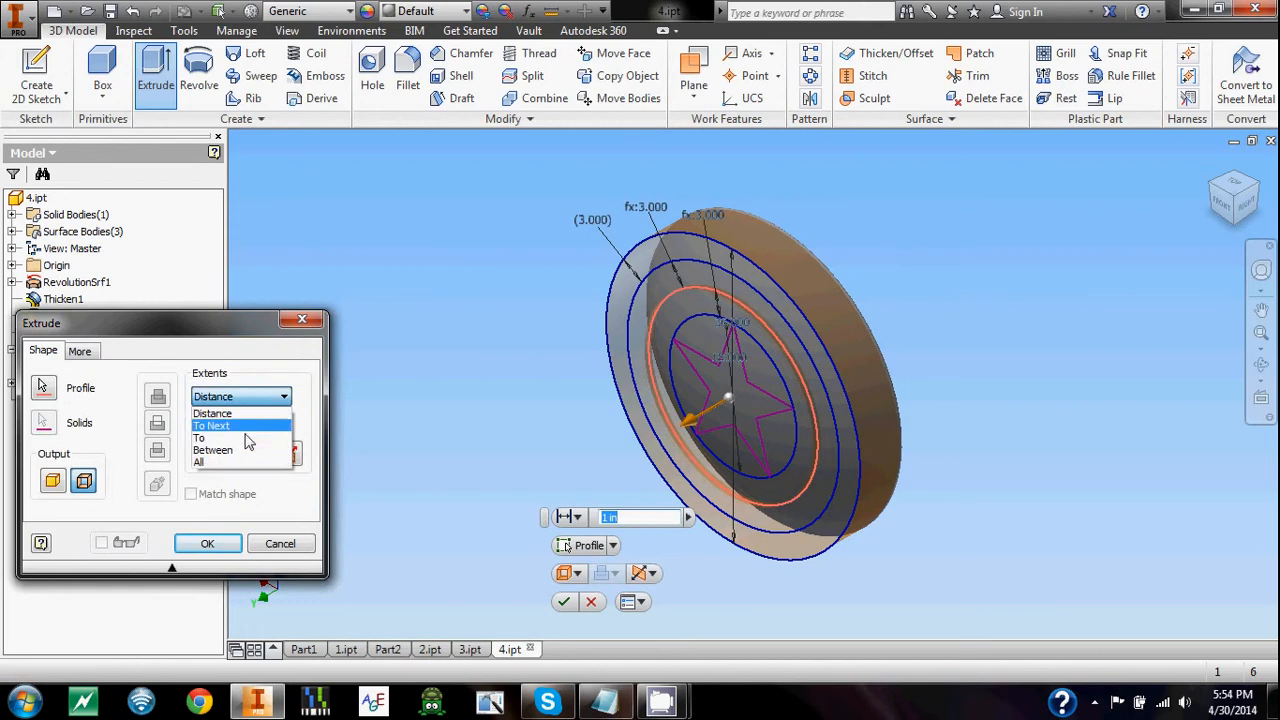
pyautogui.click(236, 464)
pyautogui.click(204, 546)
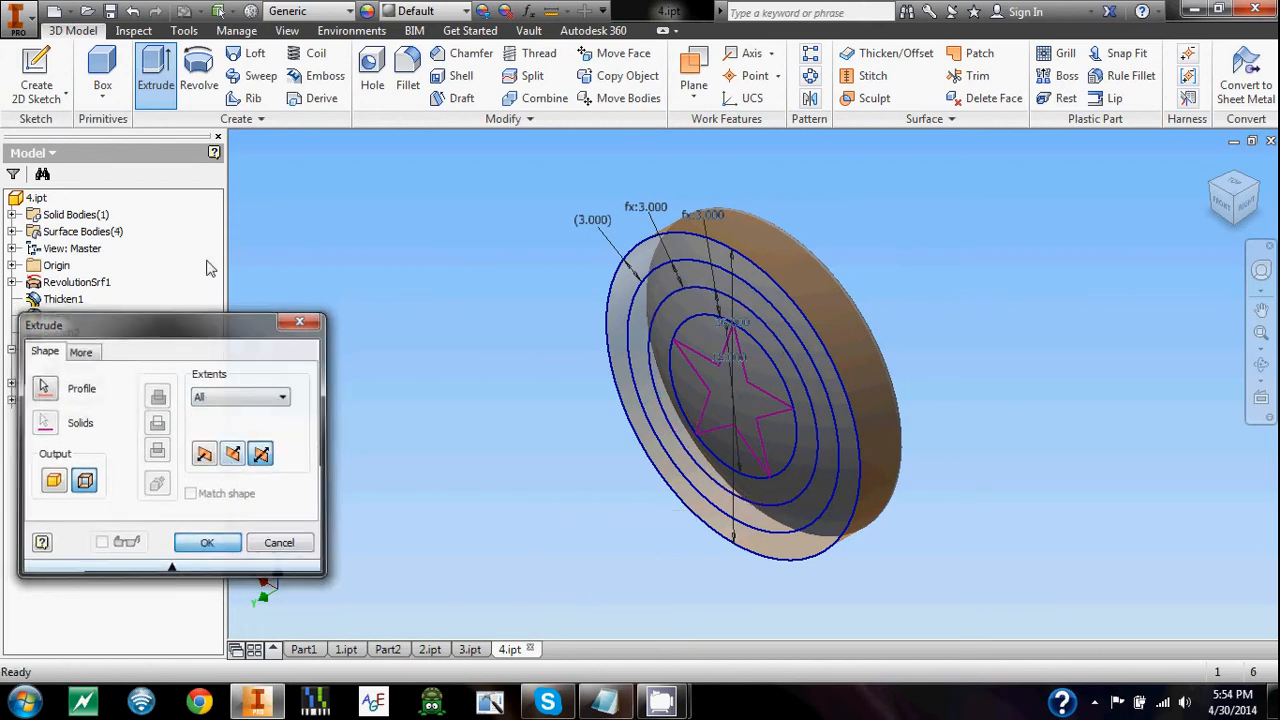
# - Extrude the innermost circle around the star as a surface in both directions with extents set to All
pyautogui.click(84, 481)
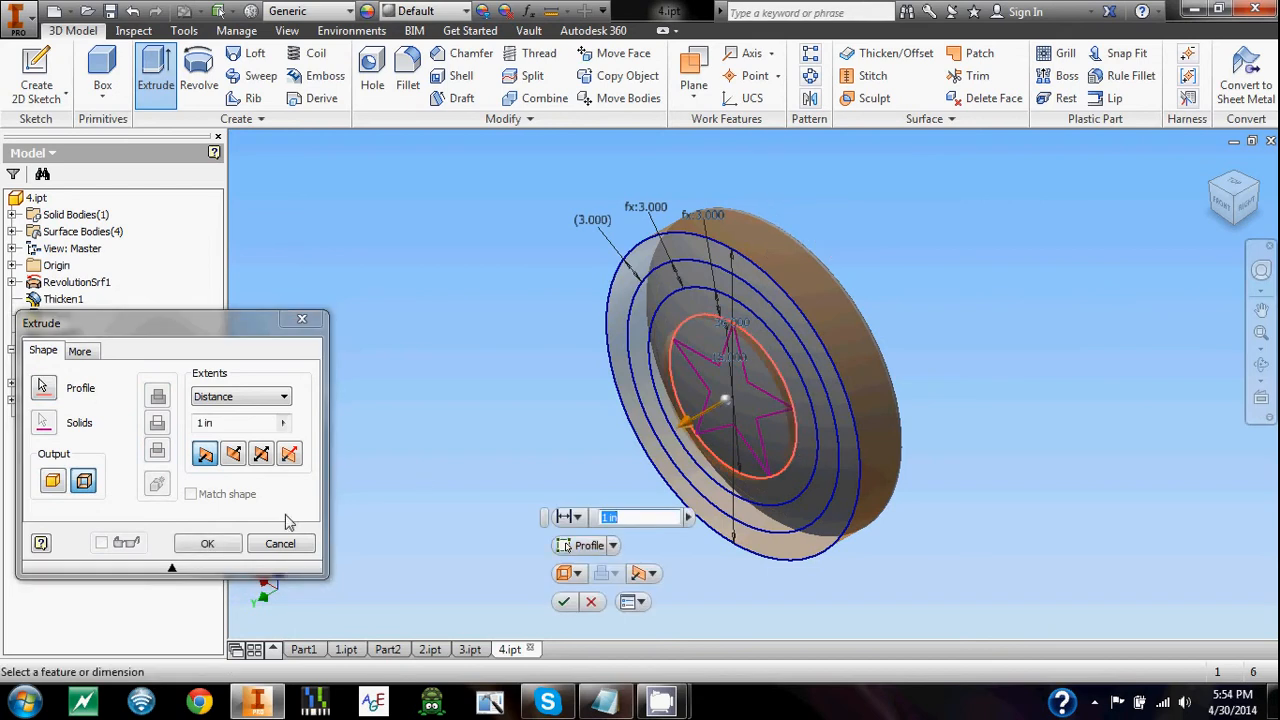
pyautogui.click(261, 454)
pyautogui.click(284, 396)
pyautogui.click(245, 453)
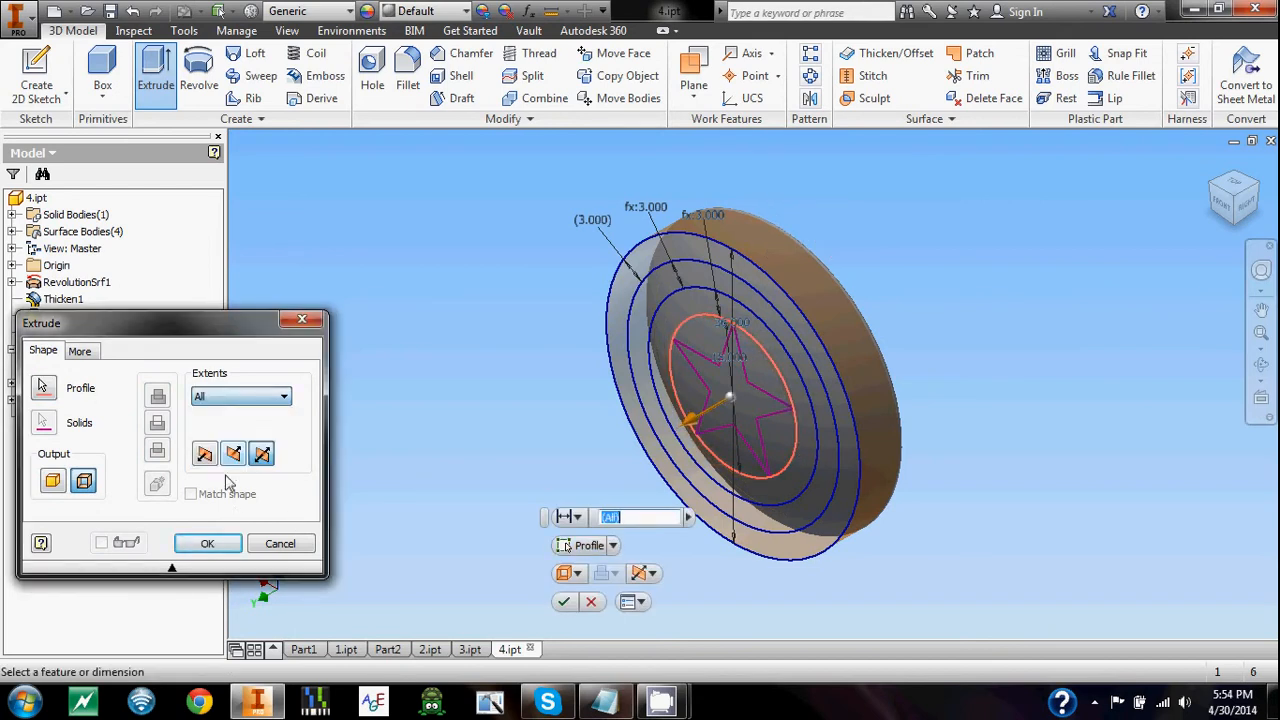
pyautogui.click(207, 544)
# - Extrude the star profile of Sketch2 as a surface in both directions with extents set to All
pyautogui.click(156, 70)
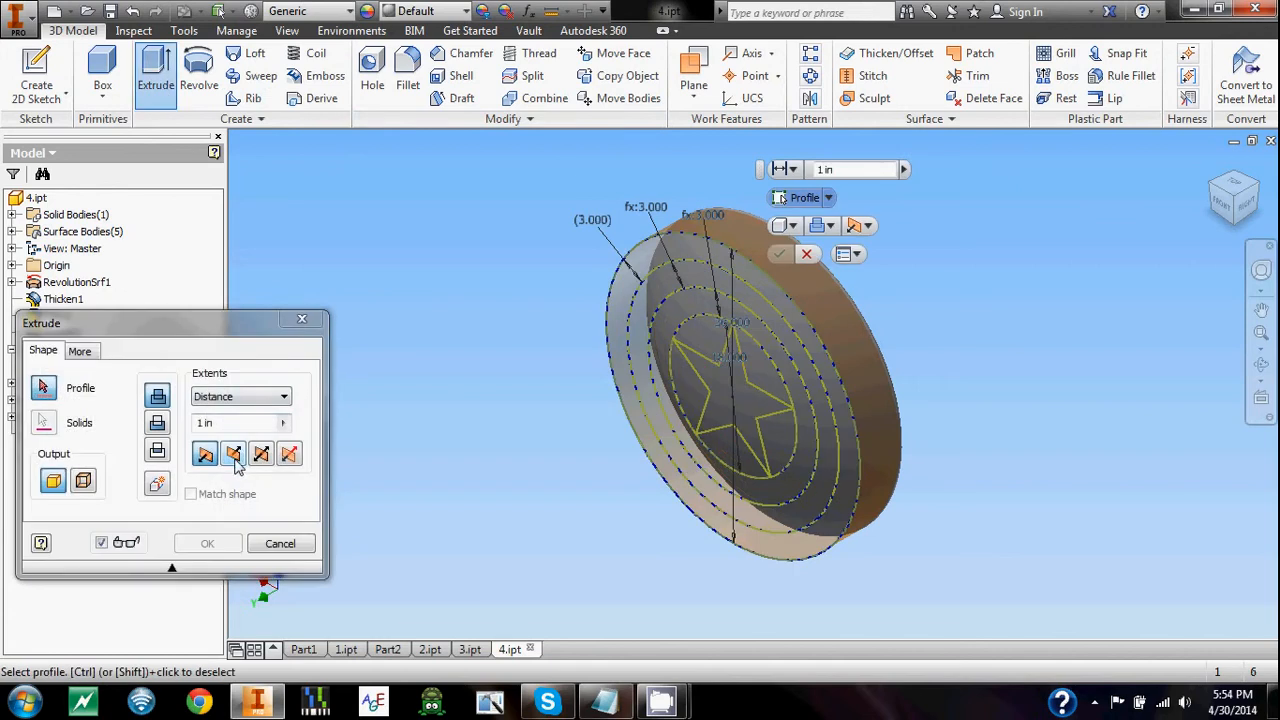
pyautogui.click(84, 482)
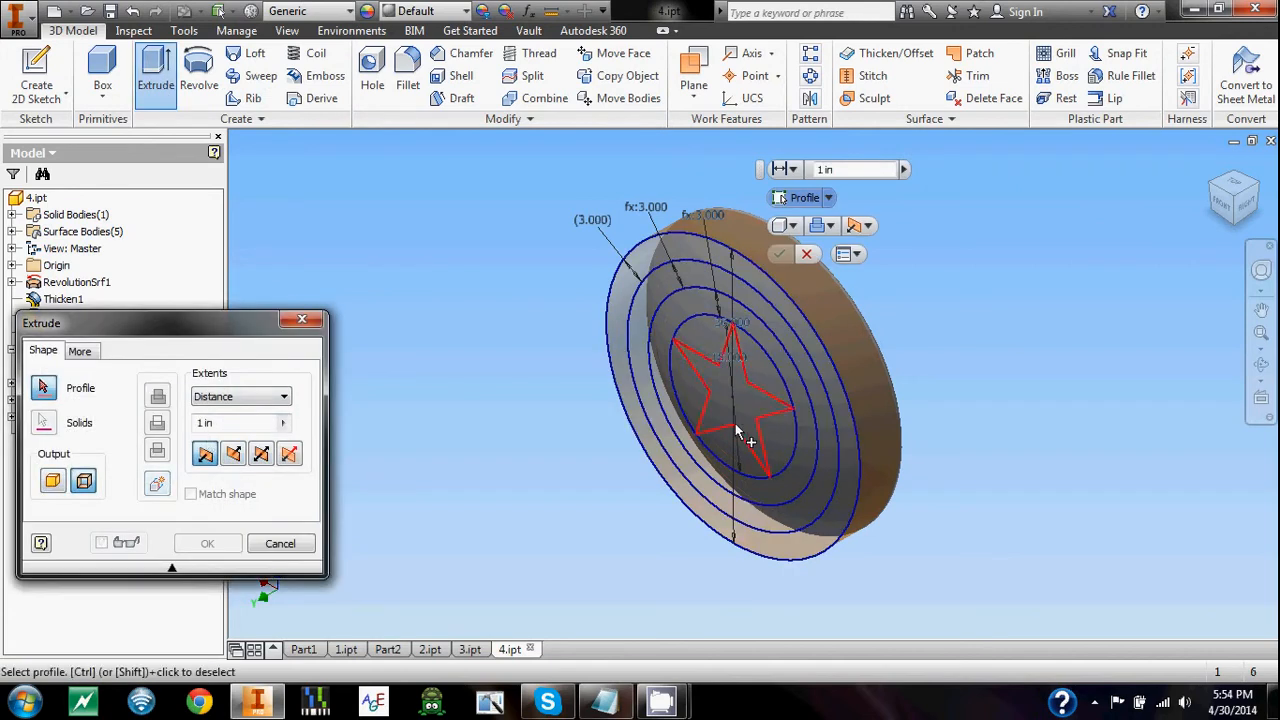
pyautogui.click(764, 412)
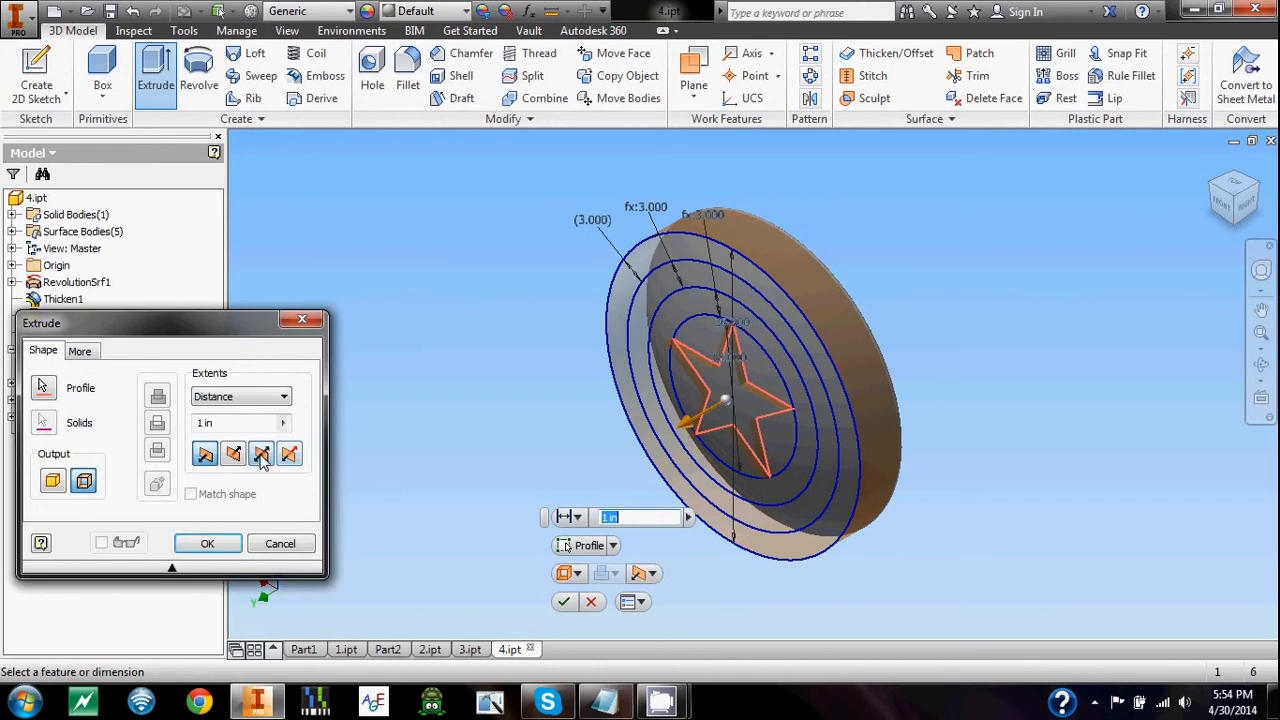
pyautogui.click(276, 396)
pyautogui.click(238, 466)
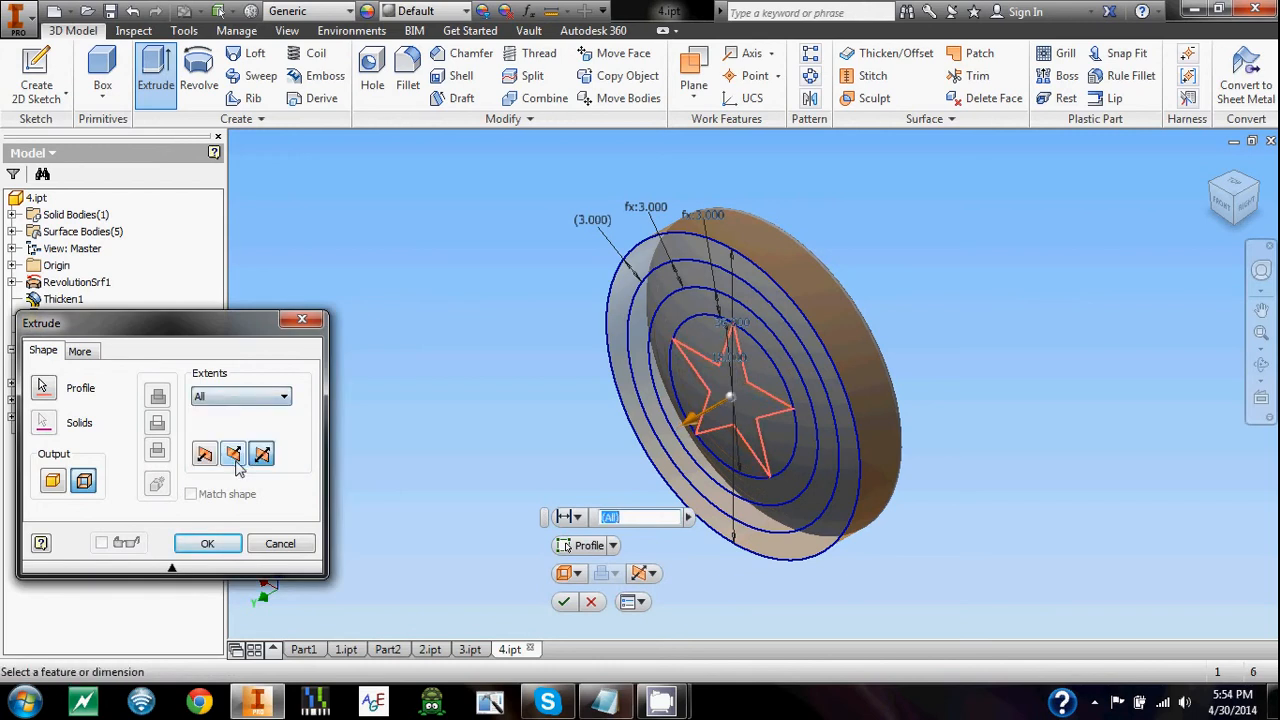
pyautogui.click(207, 543)
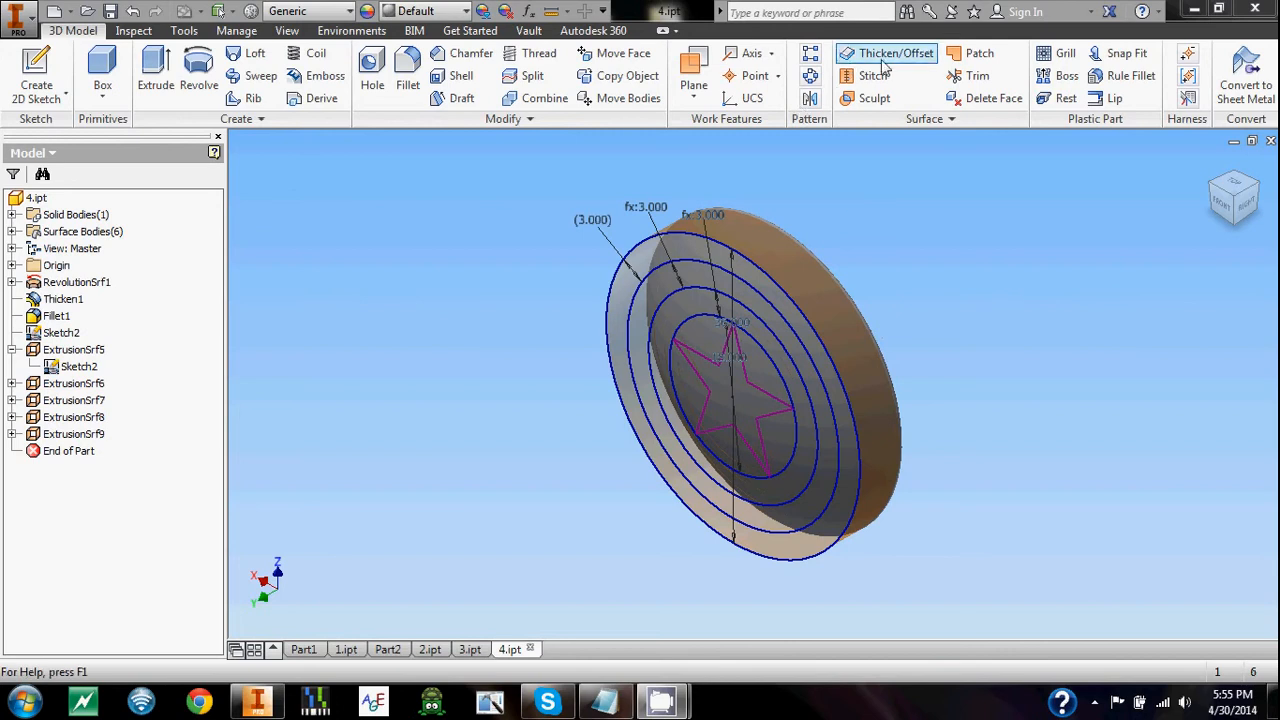
# - Split the dome's front face using ExtrusionSrf6, the second-largest circle's surface, as the split tool
pyautogui.click(527, 80)
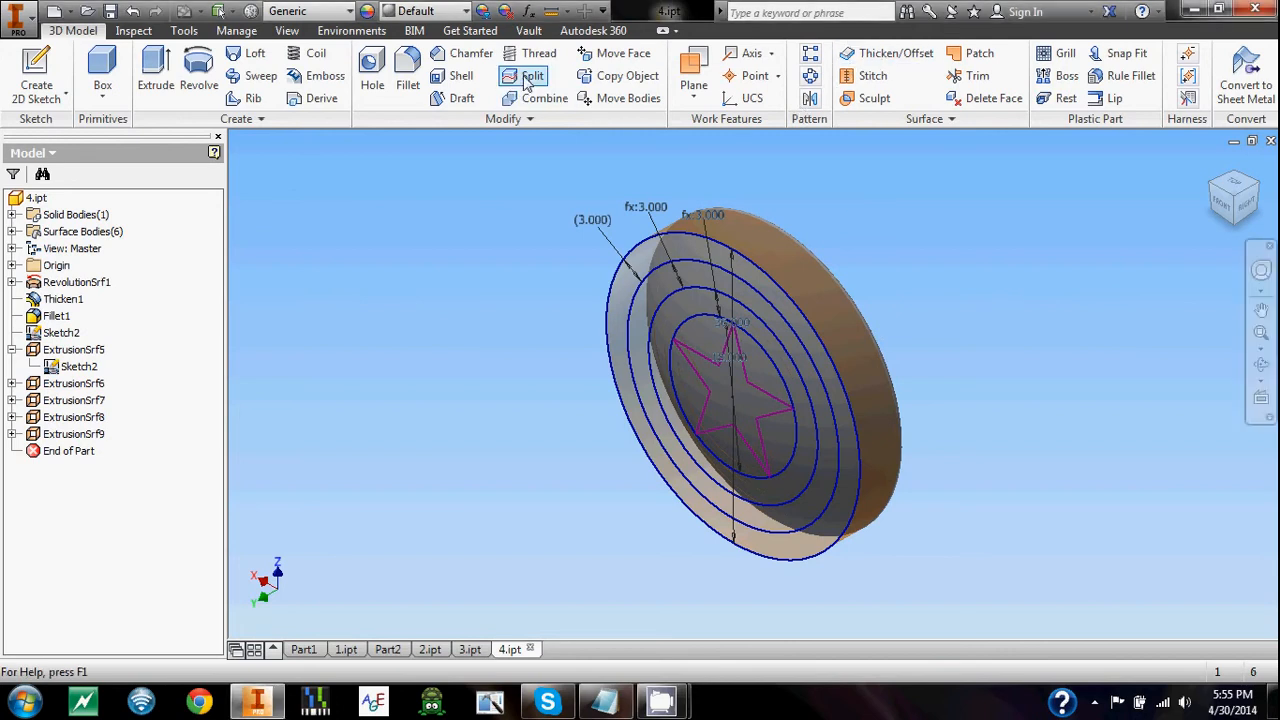
pyautogui.keyDown('shift'); pyautogui.moveTo(933, 320); pyautogui.dragTo(943, 280, button='middle'); pyautogui.keyUp('shift')
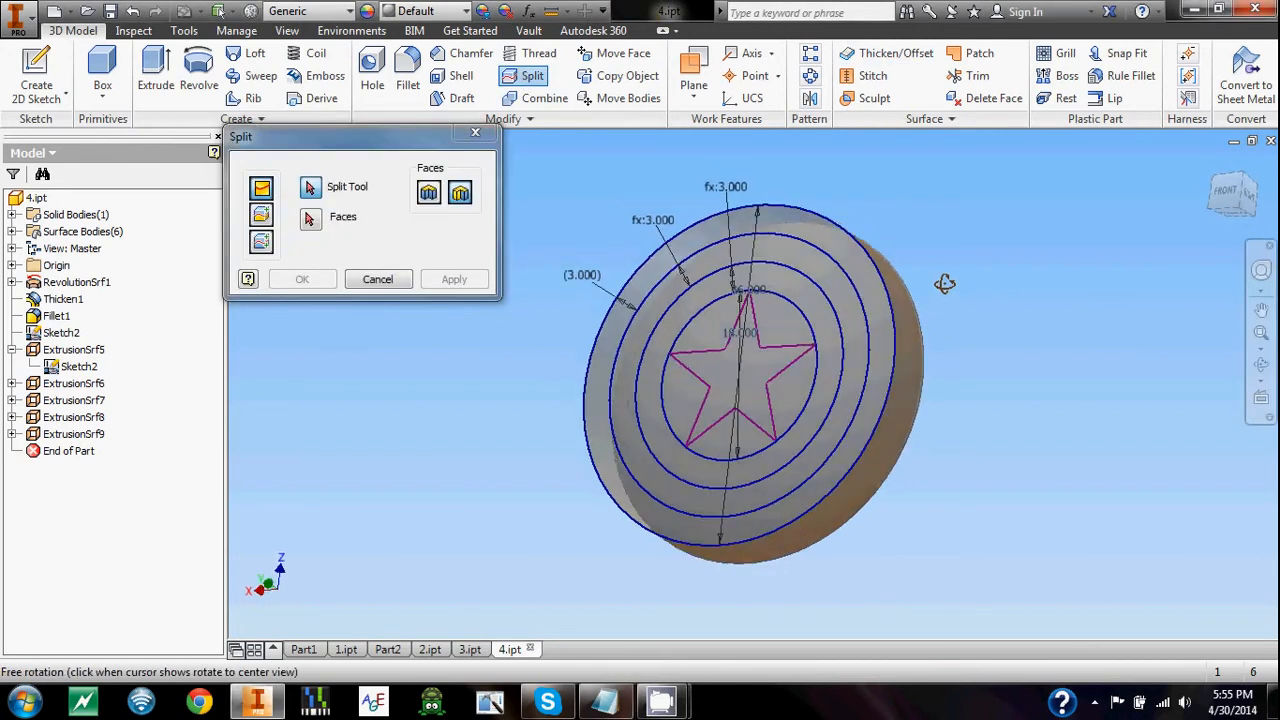
pyautogui.click(100, 351)
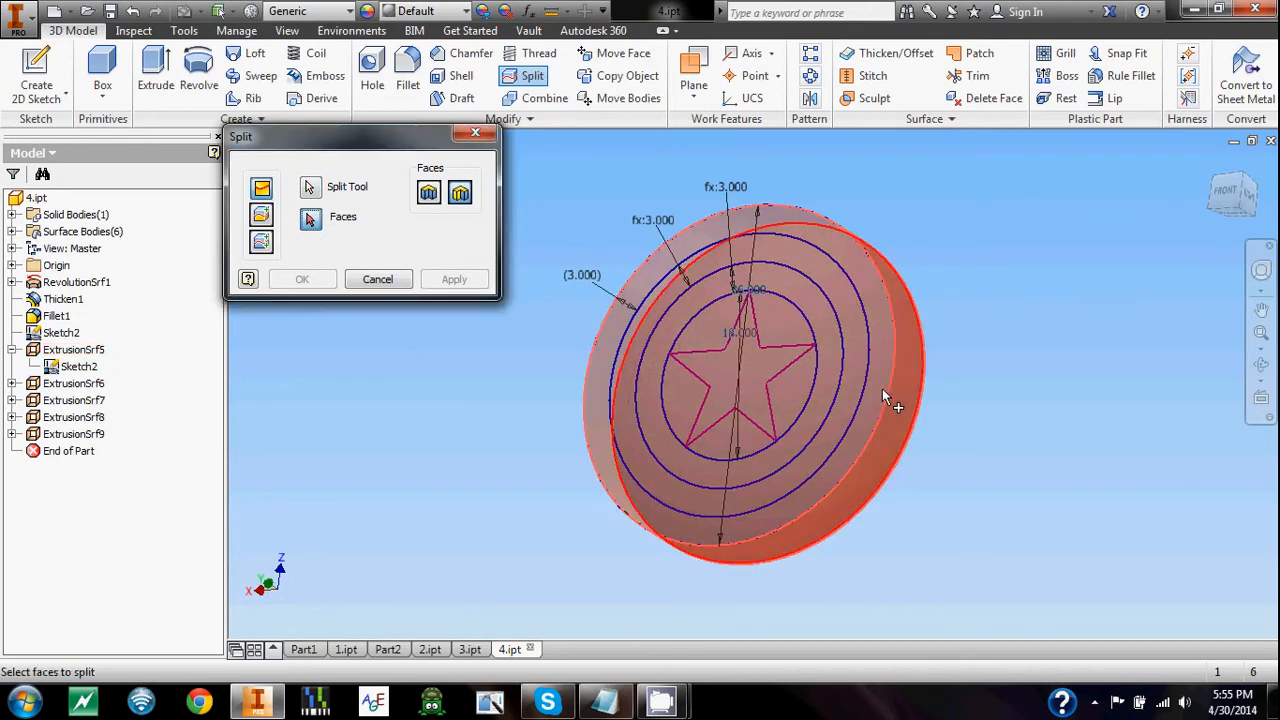
pyautogui.keyDown('shift'); pyautogui.moveTo(882, 388); pyautogui.dragTo(902, 386, button='middle'); pyautogui.keyUp('shift')
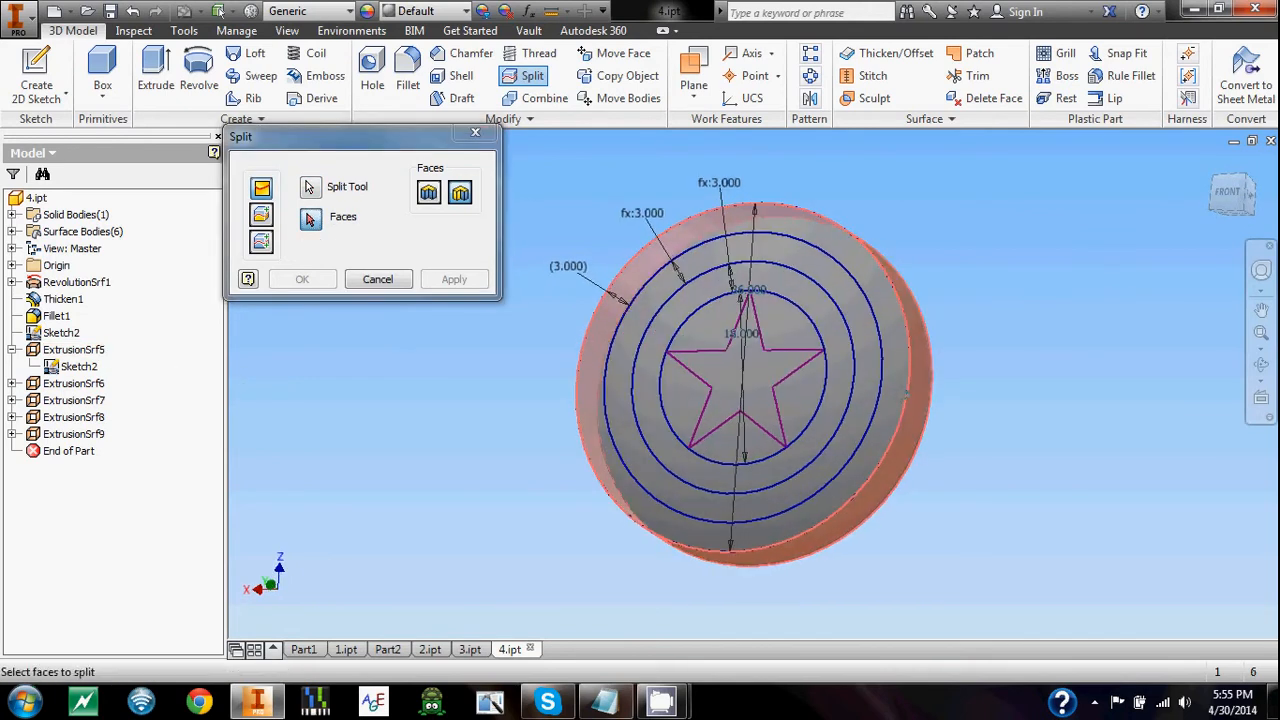
pyautogui.click(314, 190)
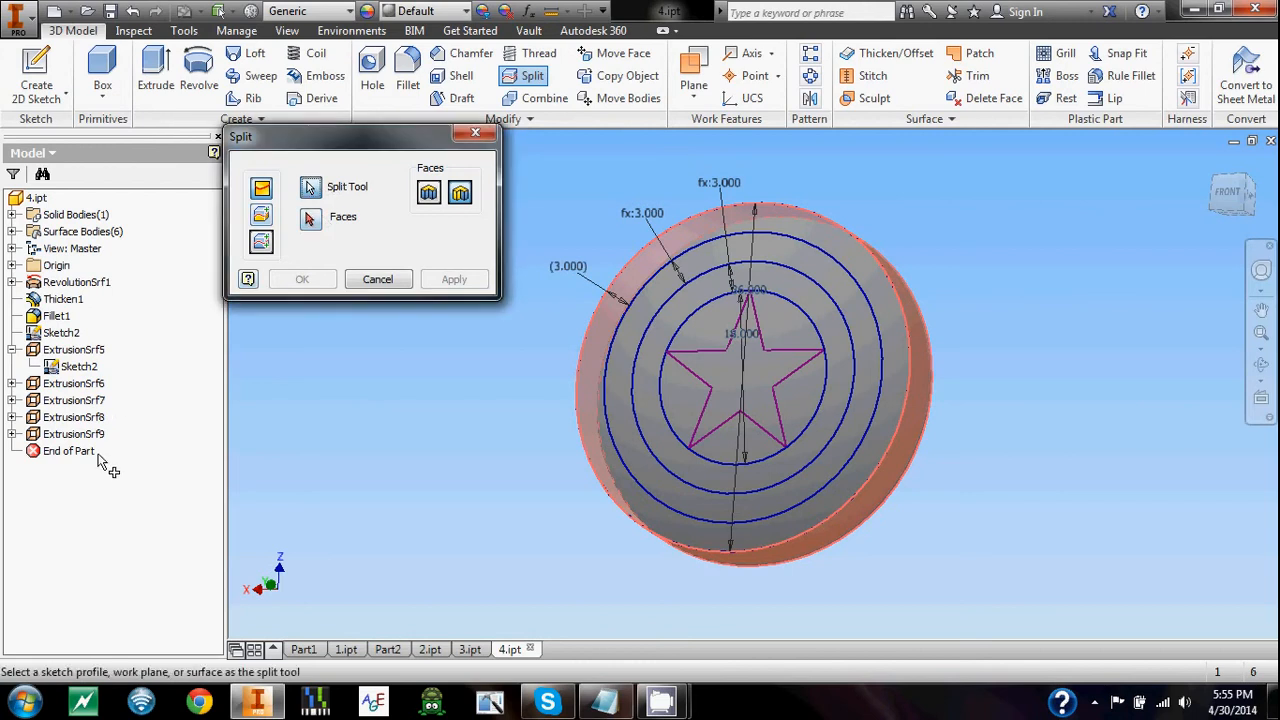
pyautogui.click(95, 400)
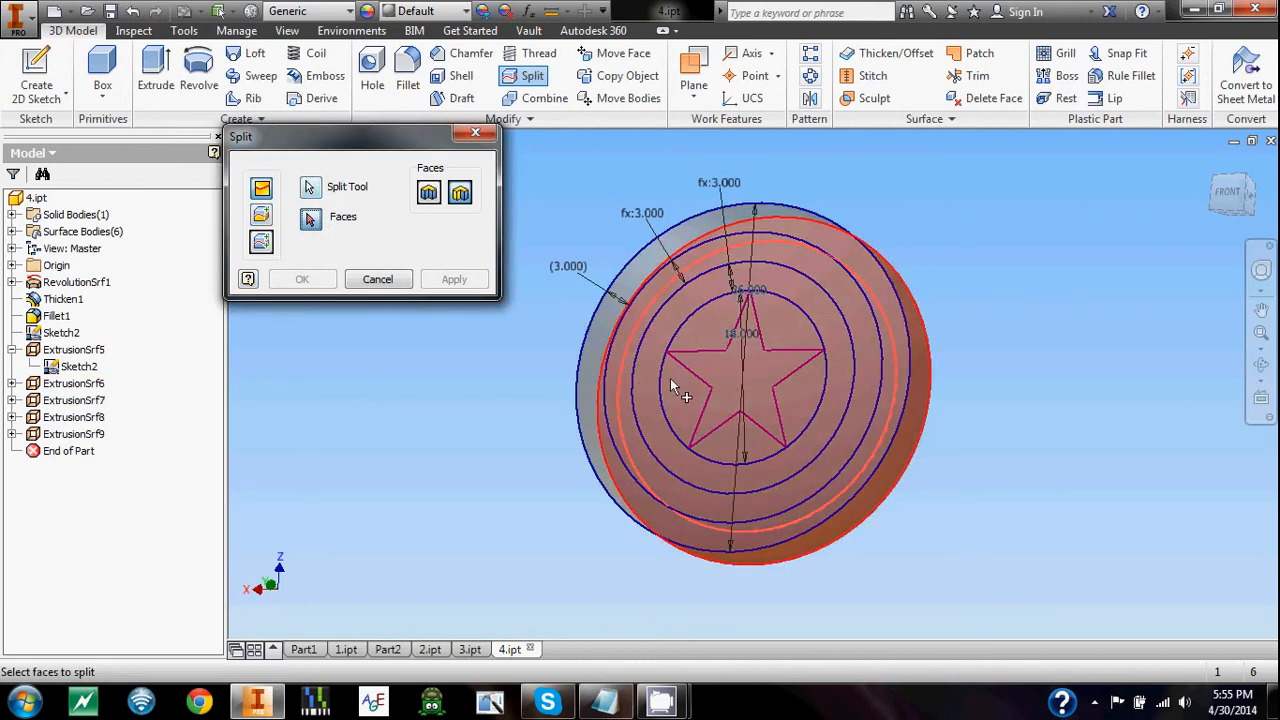
pyautogui.click(884, 424)
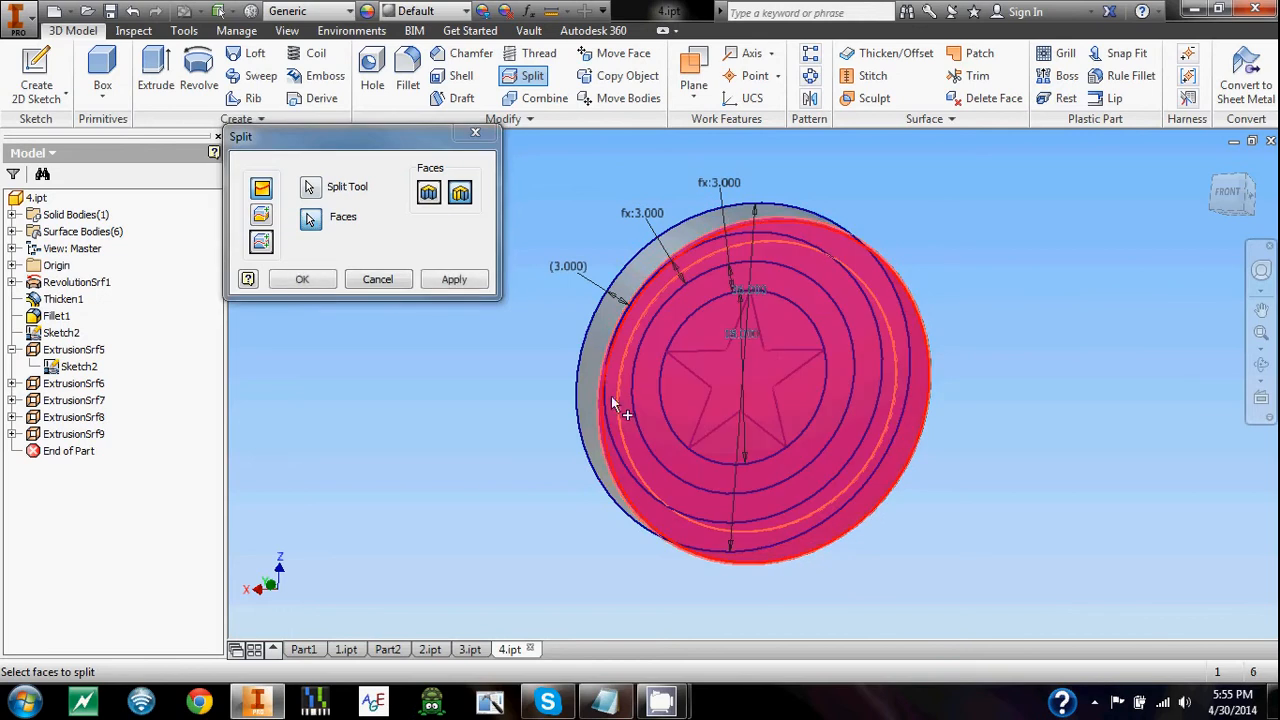
pyautogui.click(454, 279)
pyautogui.press('Escape')
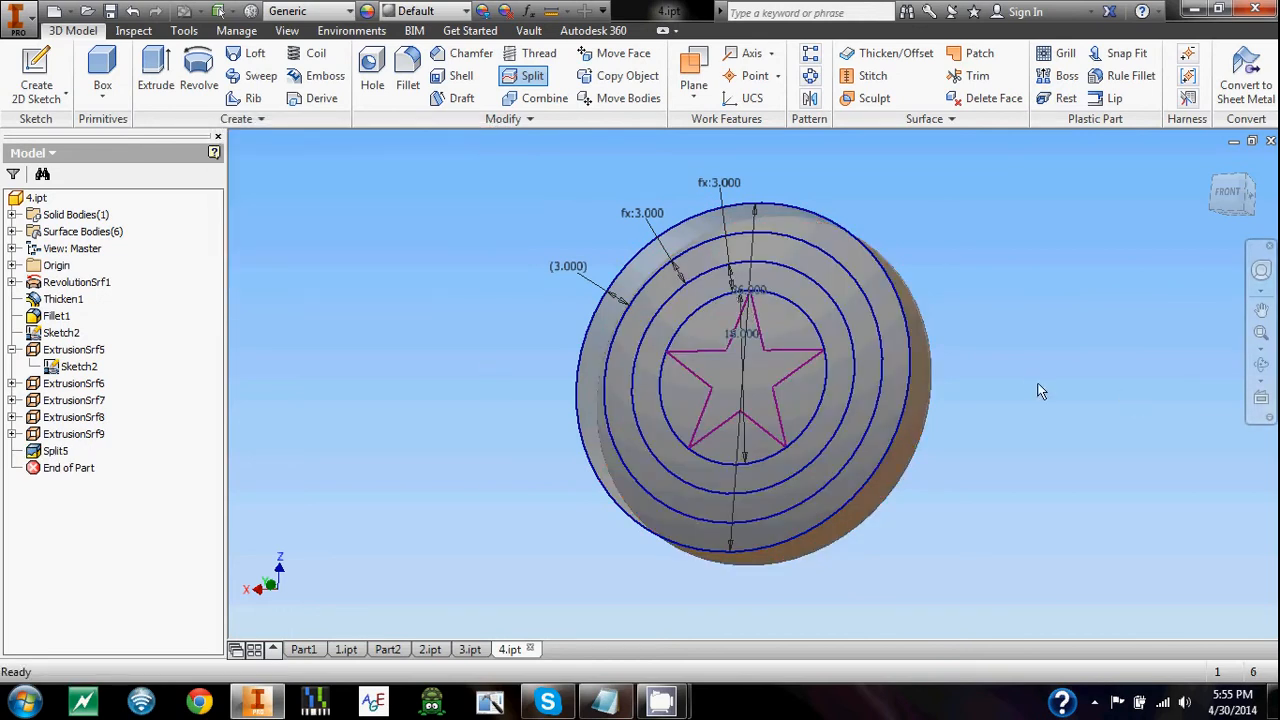
# - Hide the surfaces ExtrusionSrf6 through ExtrusionSrf9 and hide Sketch2
pyautogui.click(73, 434)
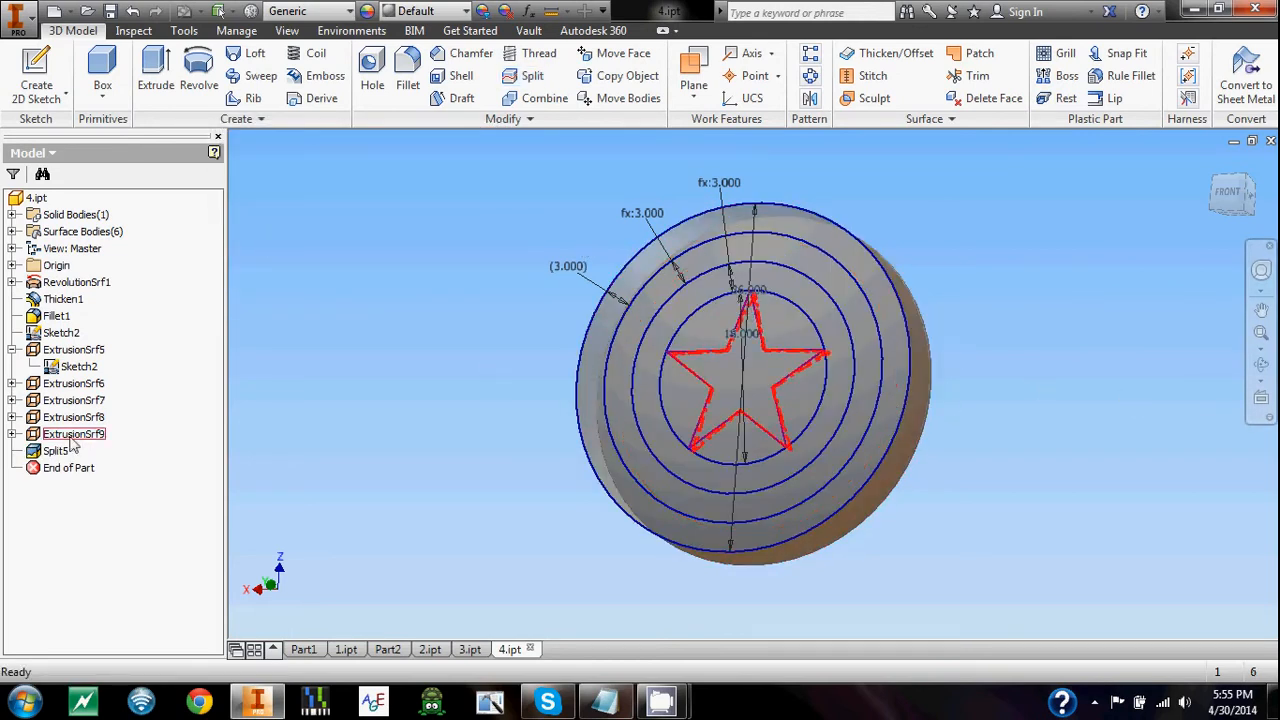
pyautogui.keyDown('shift'); pyautogui.click(80, 386); pyautogui.keyUp('shift')
pyautogui.rightClick(80, 386)
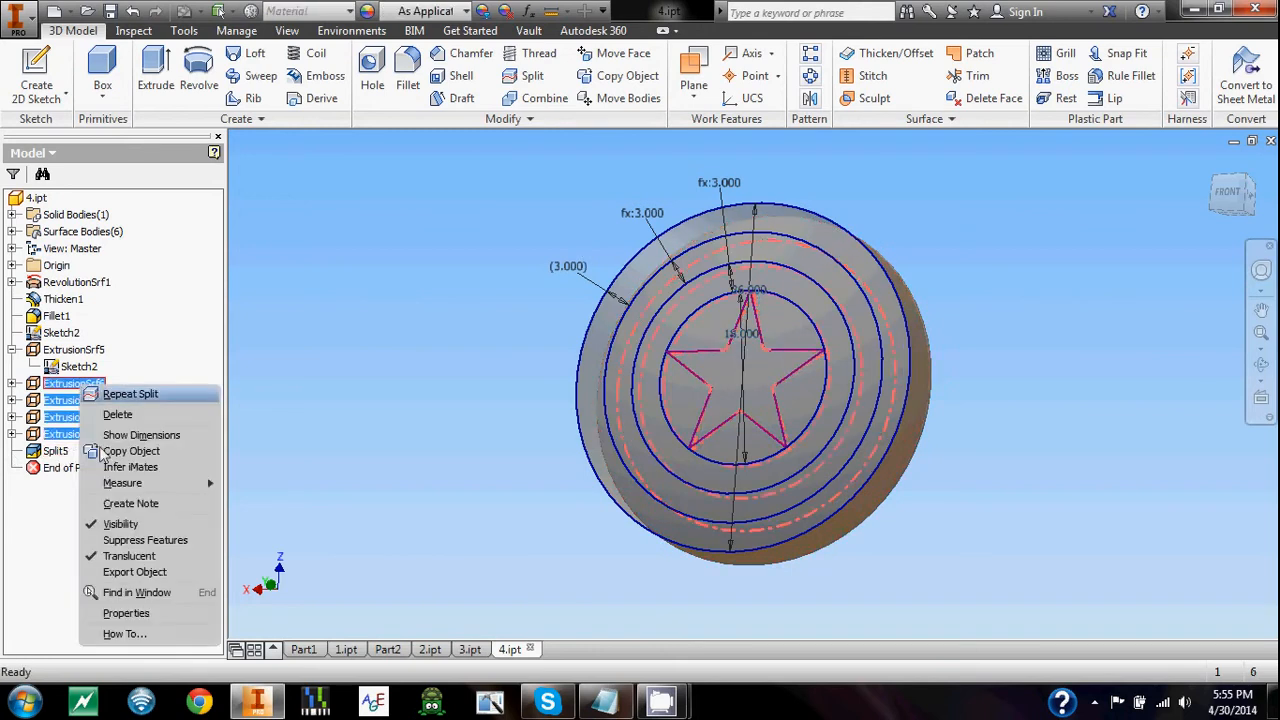
pyautogui.click(100, 525)
pyautogui.click(72, 349)
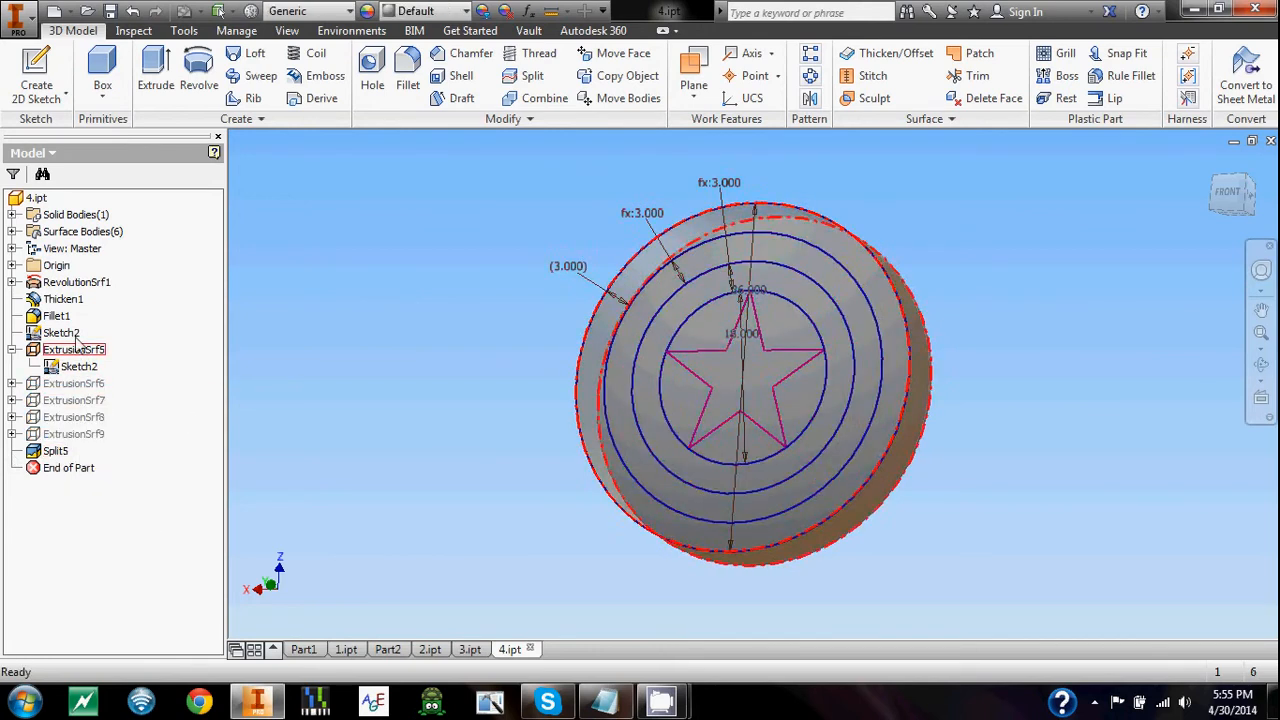
pyautogui.rightClick(72, 349)
pyautogui.click(105, 503)
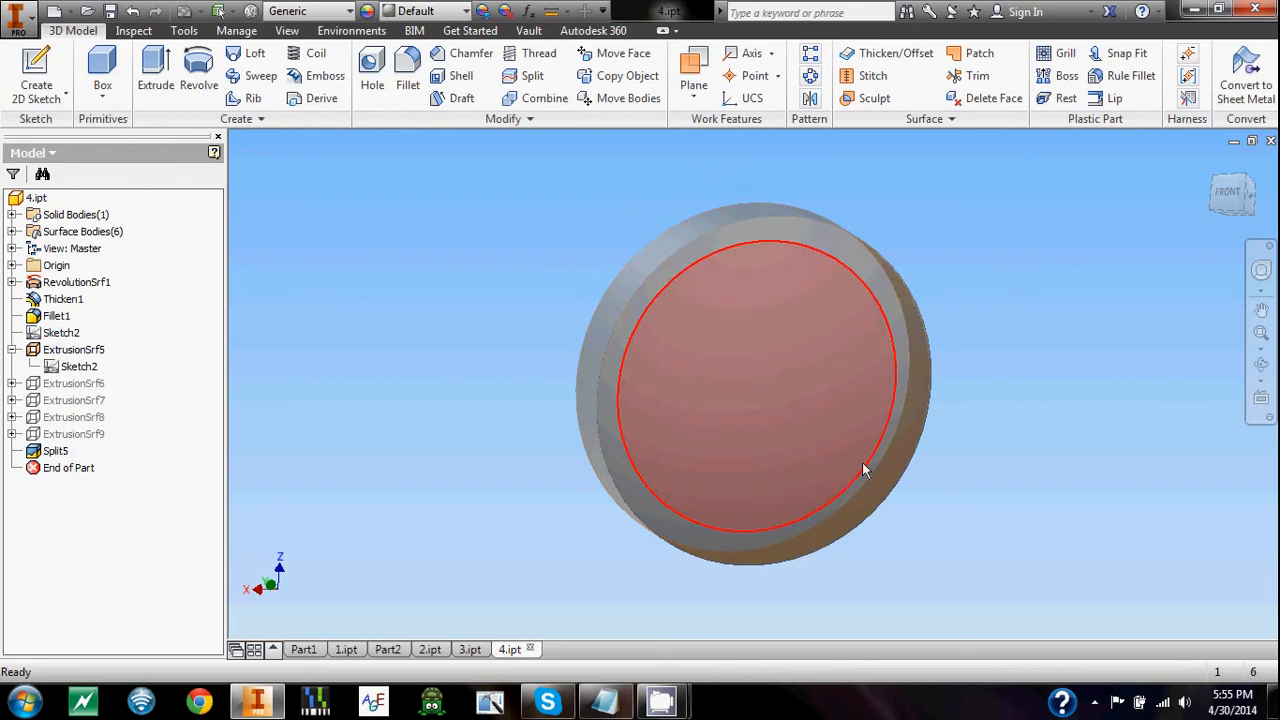
# - Examine the split dome from the front, checking the inner disc and outer ring faces
pyautogui.keyDown('shift'); pyautogui.moveTo(884, 474); pyautogui.dragTo(906, 430, button='middle'); pyautogui.keyUp('shift')
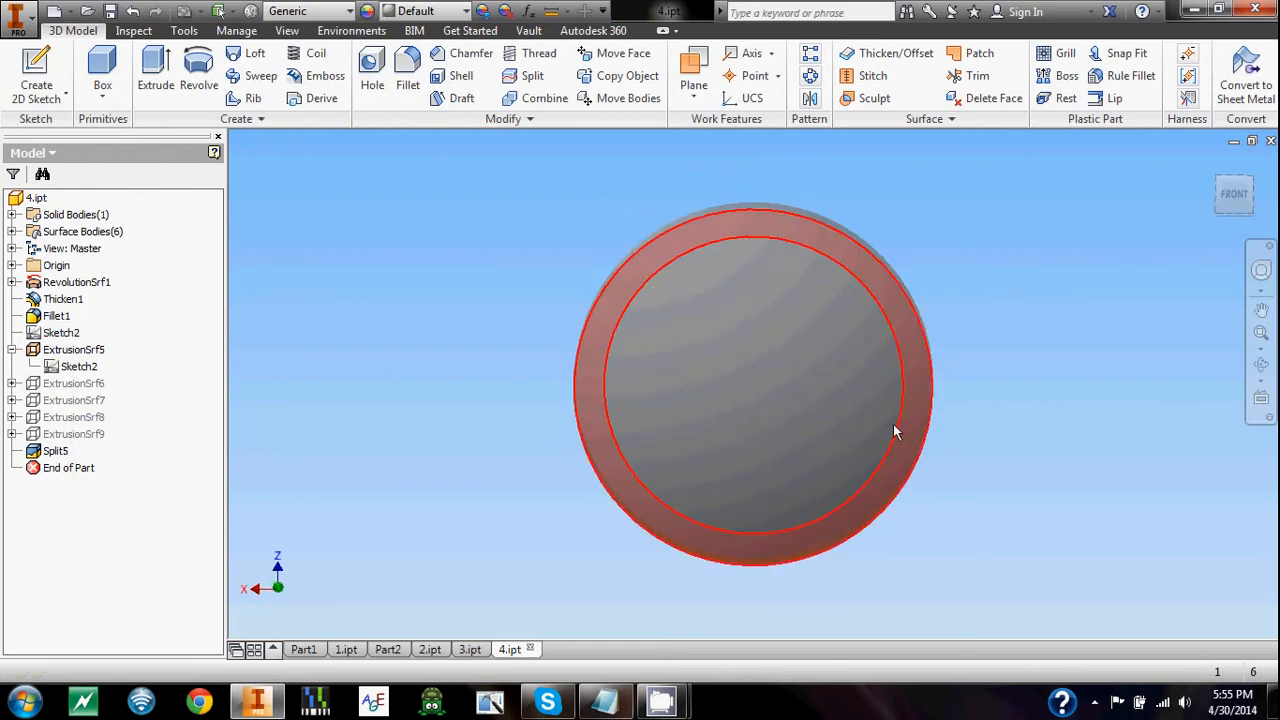
pyautogui.click(882, 416)
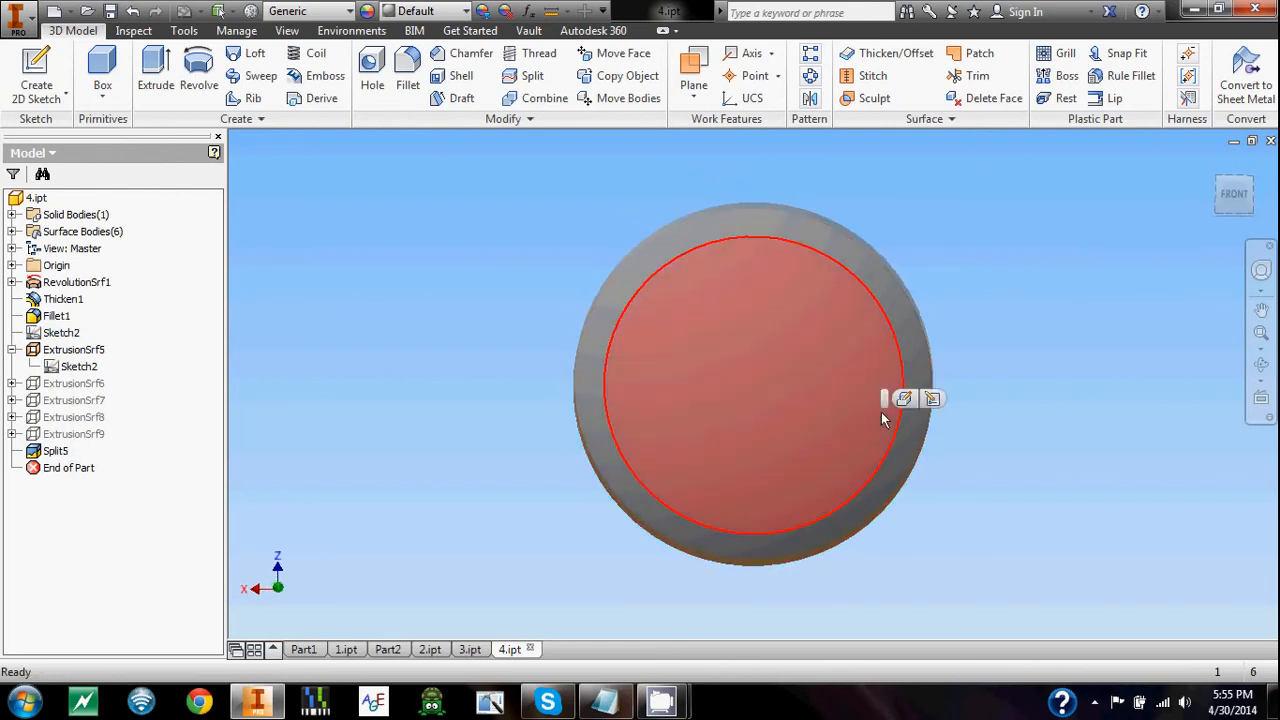
pyautogui.click(913, 441)
pyautogui.click(962, 606)
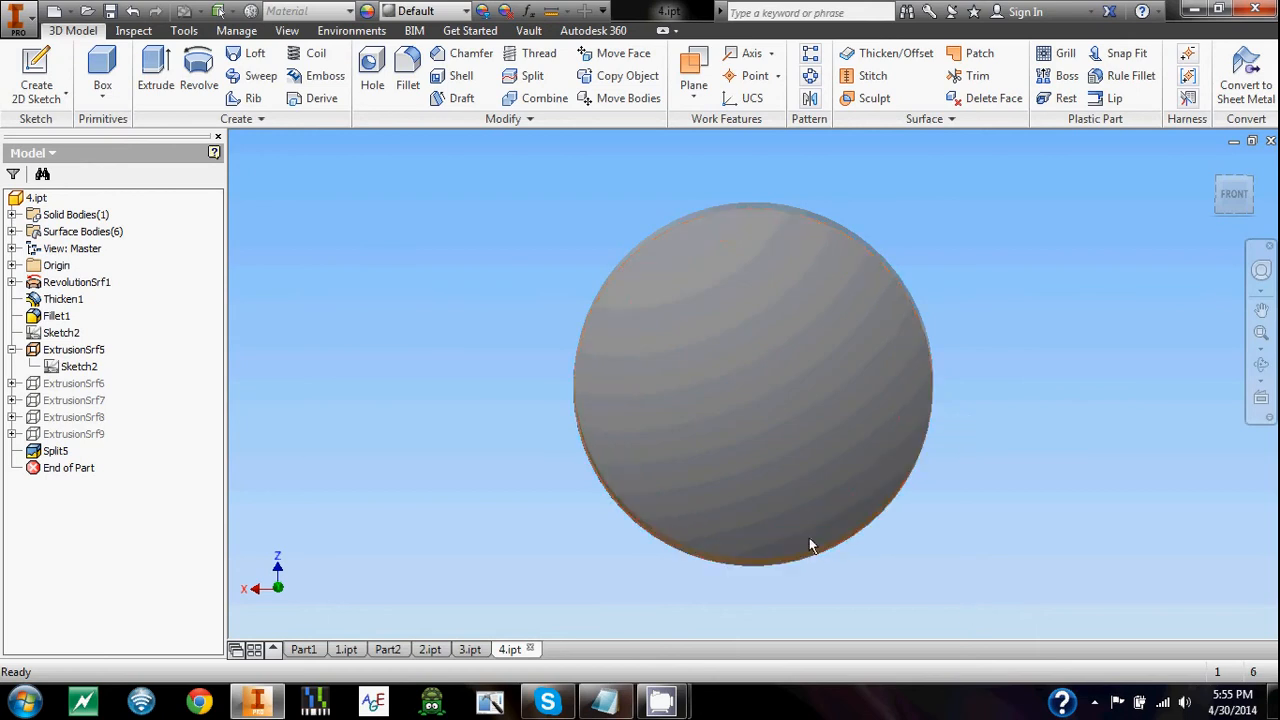
# - Turn the visibility of surfaces ExtrusionSrf6 through ExtrusionSrf9 back on
pyautogui.click(72, 383)
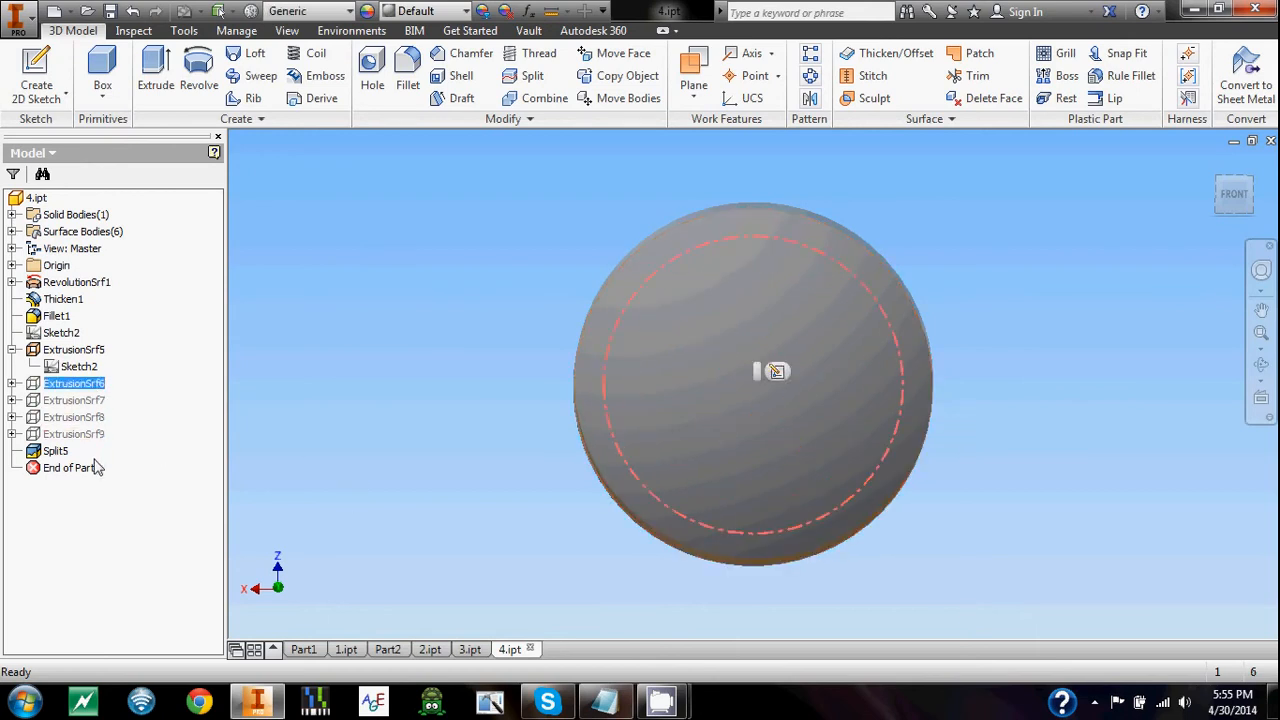
pyautogui.keyDown('shift'); pyautogui.click(90, 434); pyautogui.keyUp('shift')
pyautogui.rightClick(93, 417)
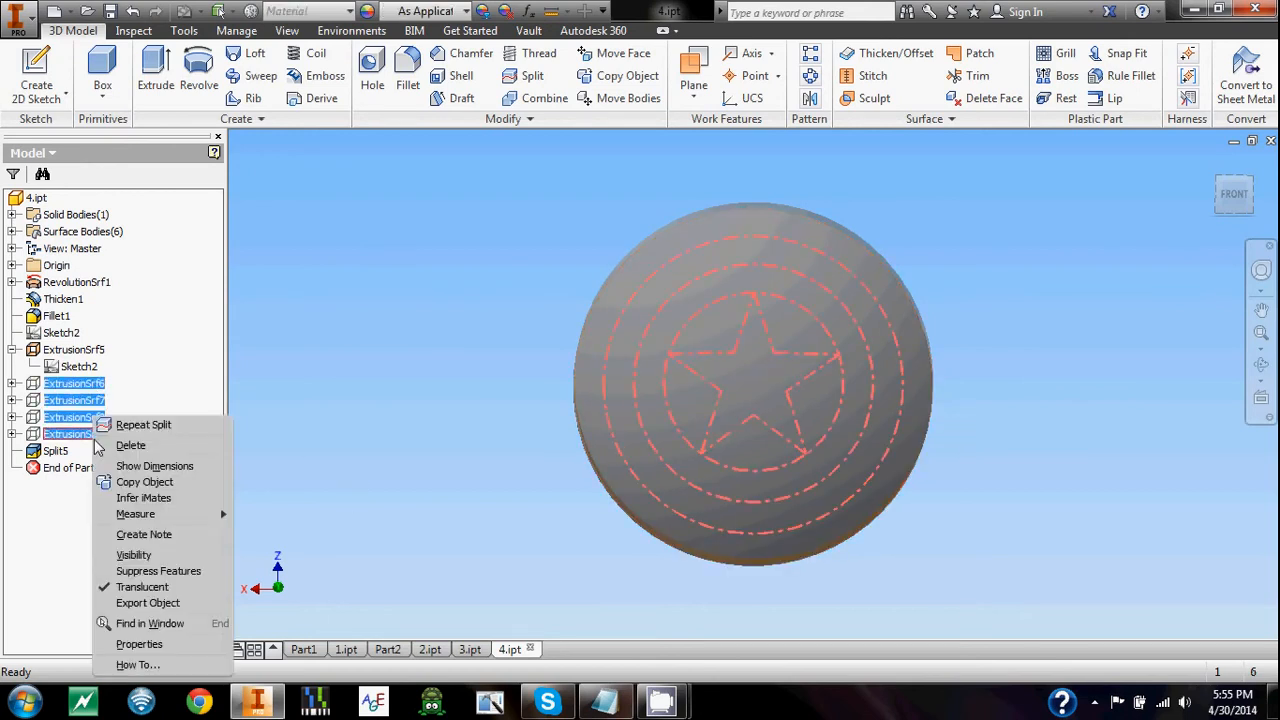
pyautogui.click(148, 556)
pyautogui.moveTo(509, 514)
pyautogui.keyDown('shift'); pyautogui.mouseDown(button='middle')
pyautogui.moveTo(457, 449)
pyautogui.moveTo(486, 506)
pyautogui.moveTo(517, 503)
pyautogui.mouseUp(button='middle'); pyautogui.keyUp('shift')
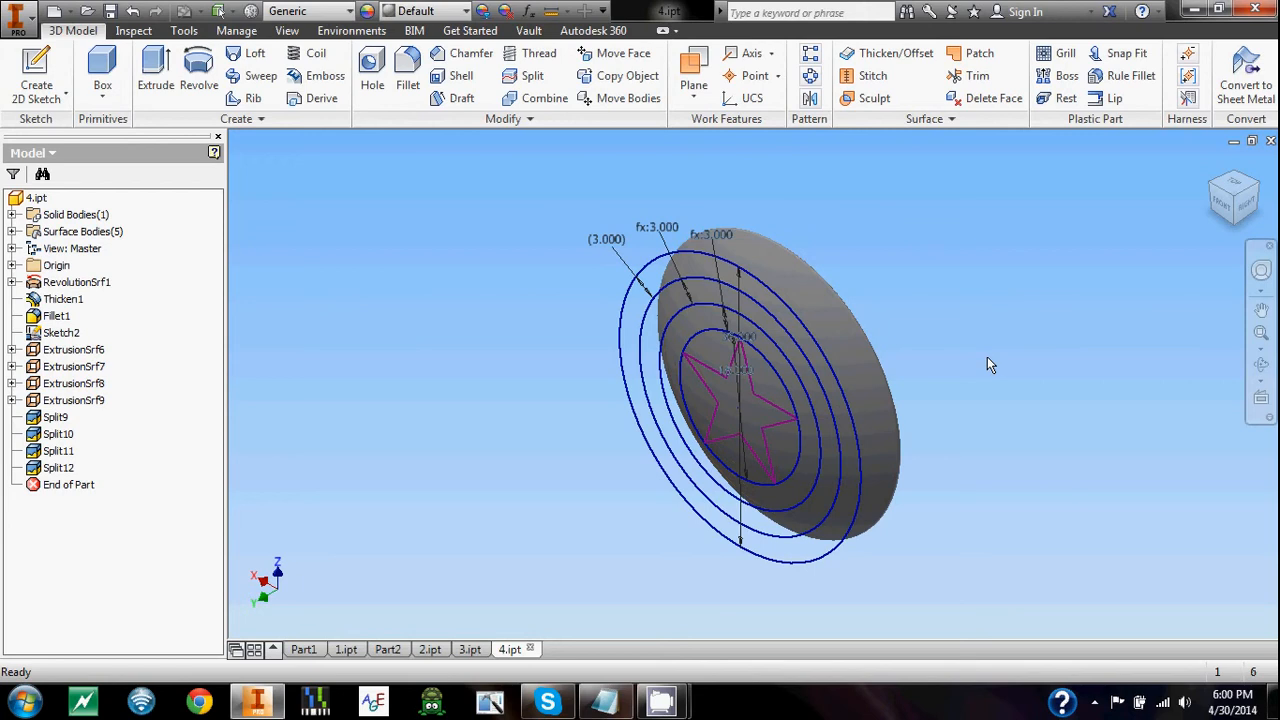
# - Hide Sketch2 and all four extruded surfaces, ExtrusionSrf6 through ExtrusionSrf9, now that the face splits are in place
pyautogui.click(73, 400)
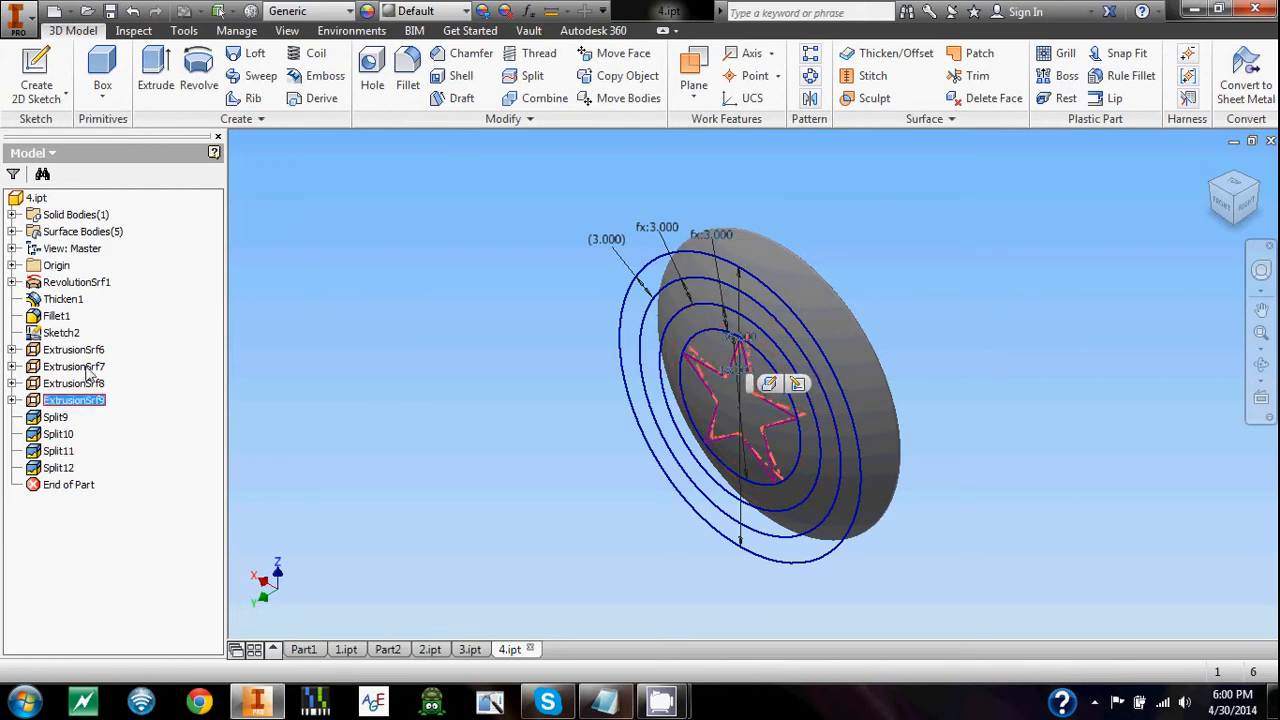
pyautogui.keyDown('shift'); pyautogui.click(60, 332); pyautogui.keyUp('shift')
pyautogui.rightClick(66, 334)
pyautogui.click(105, 437)
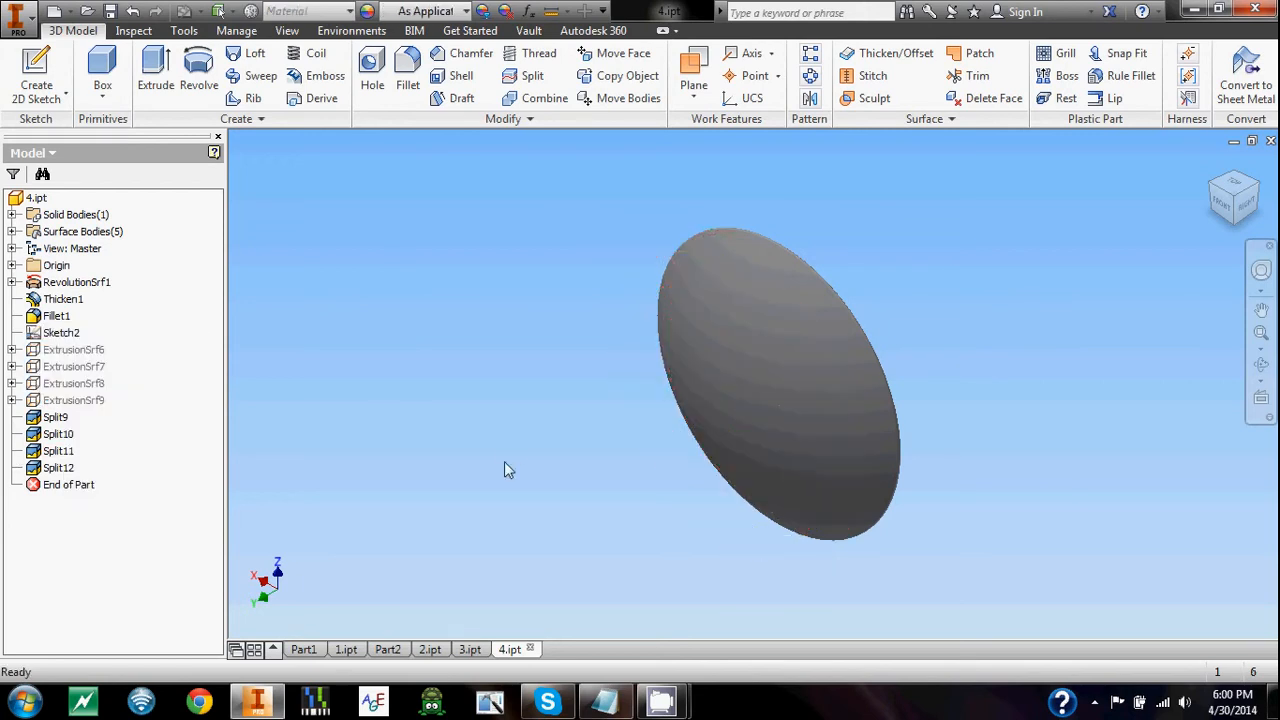
# - Apply the Red face appearance to the shield's outermost ring and the ring directly around the central disc
pyautogui.press('F4')
pyautogui.moveTo(517, 500); pyautogui.dragTo(532, 486)
pyautogui.press('Escape')
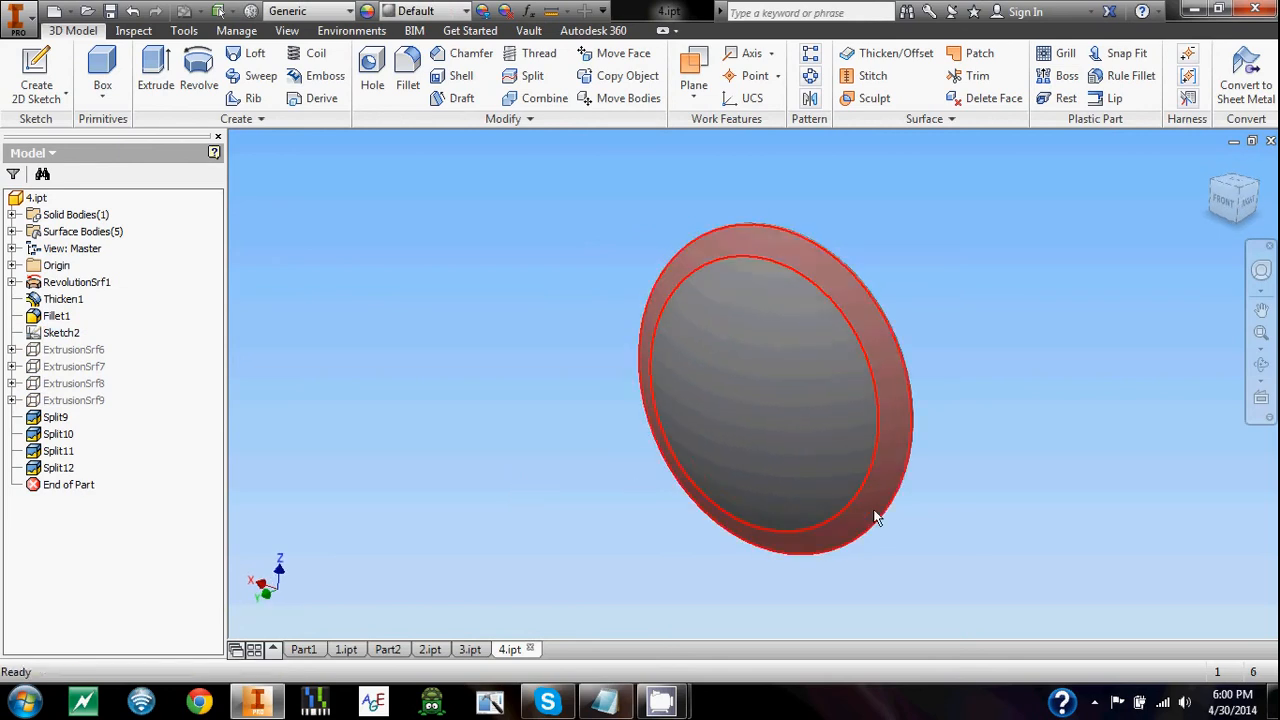
pyautogui.click(875, 518)
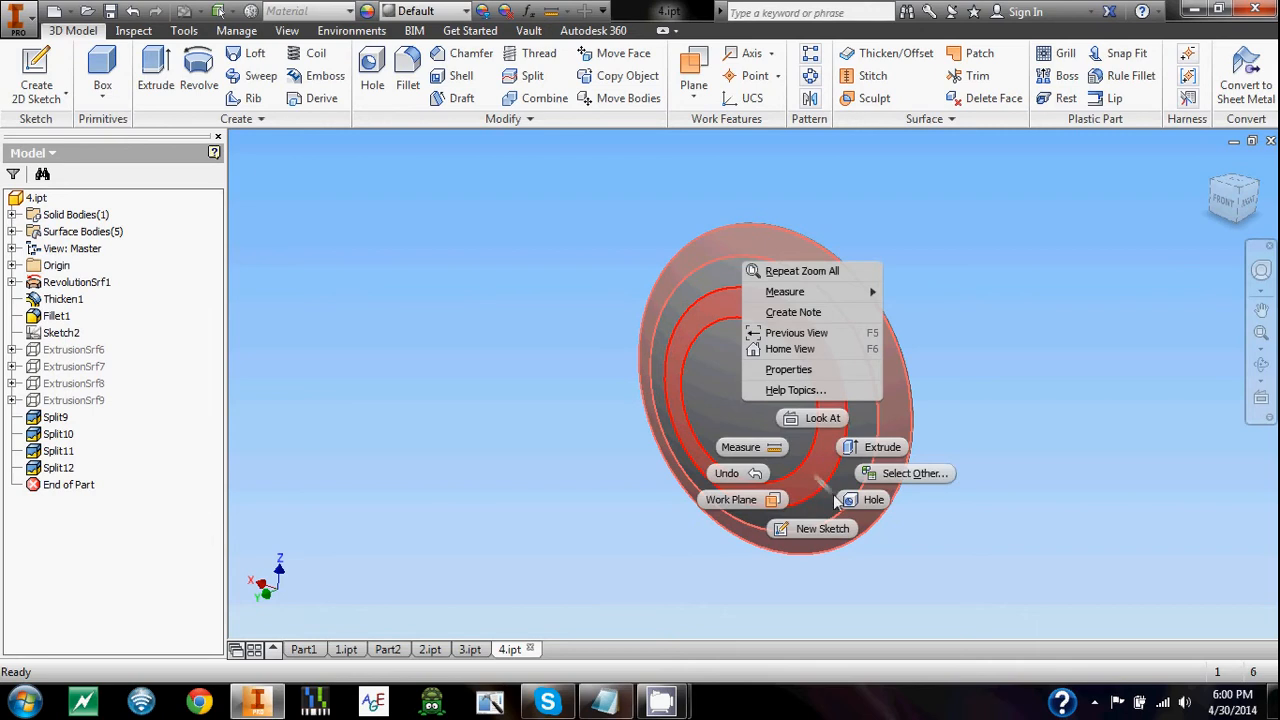
pyautogui.click(801, 369)
pyautogui.click(385, 190)
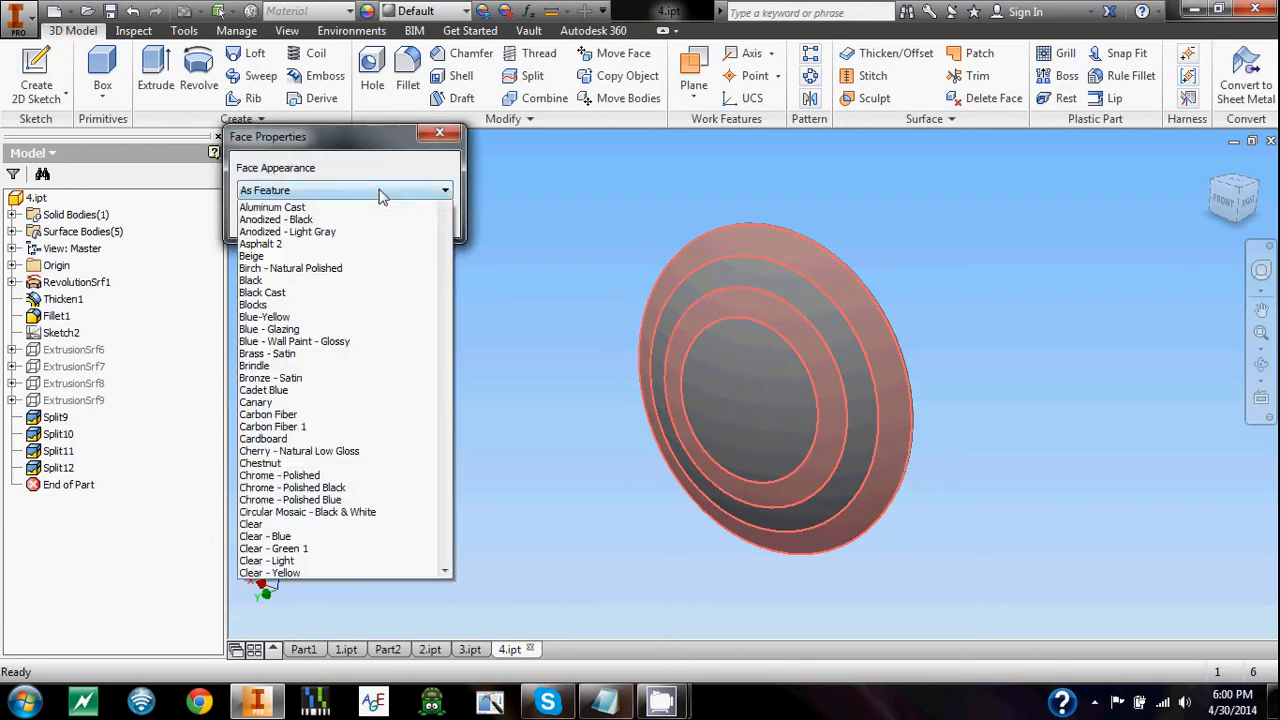
pyautogui.press('r')
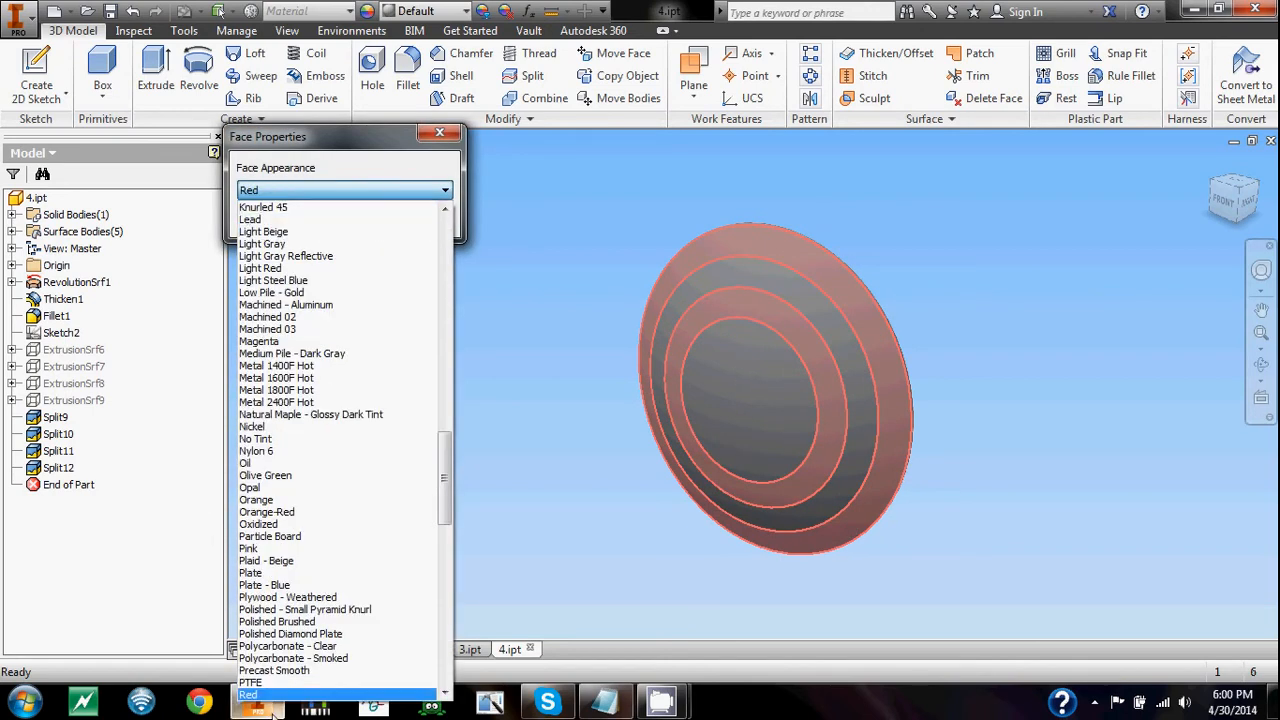
pyautogui.press('Return')
pyautogui.click(336, 220)
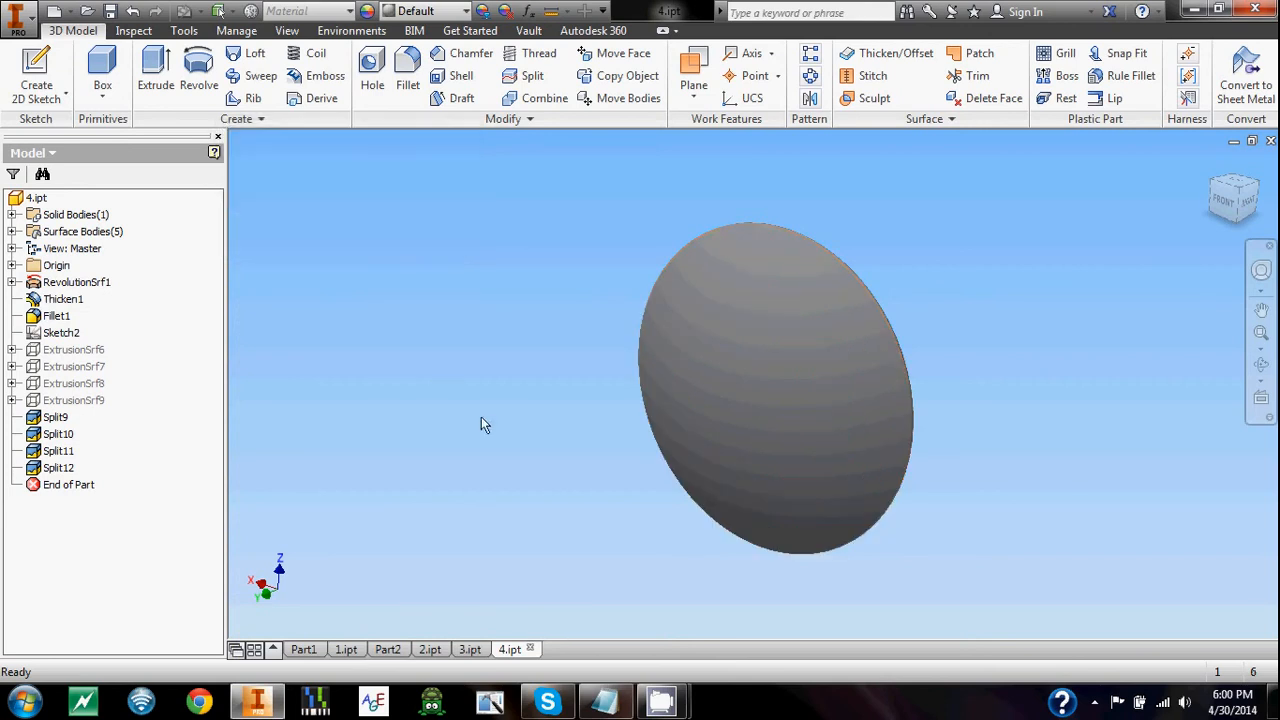
# - Apply the White face appearance to the ring between the two red rings and to the central star
pyautogui.click(822, 490)
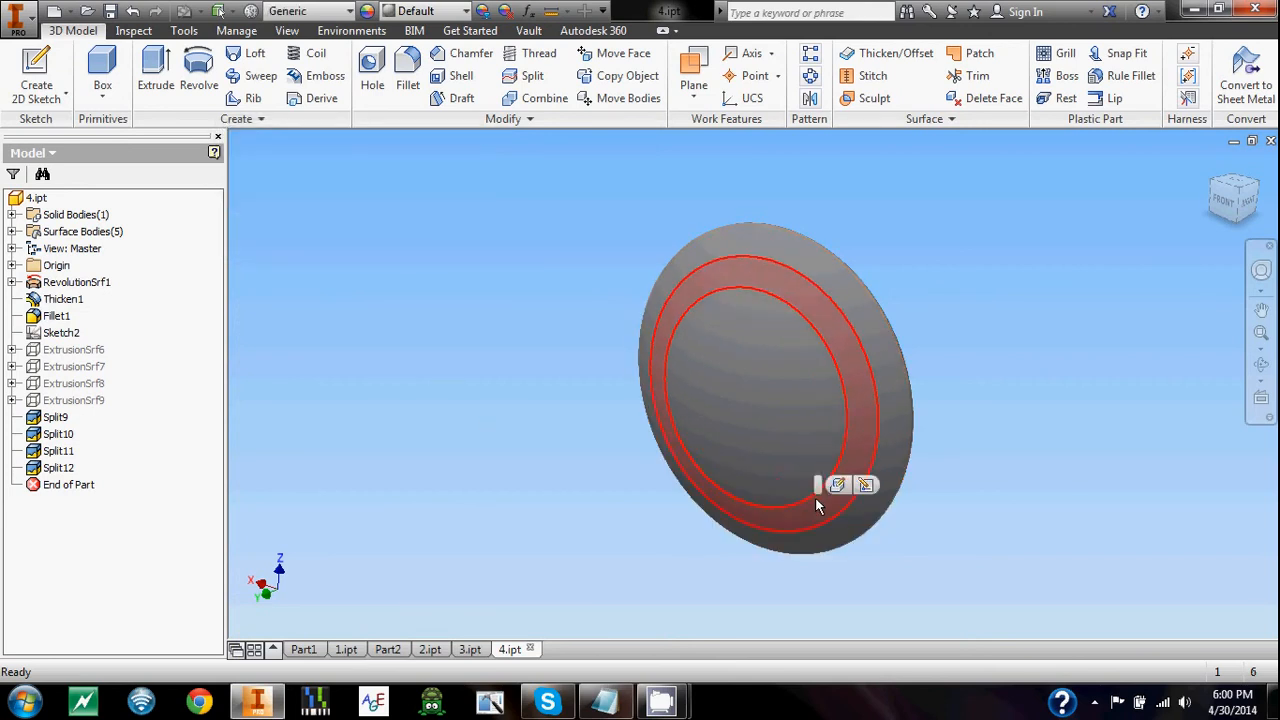
pyautogui.click(735, 414)
pyautogui.rightClick(733, 414)
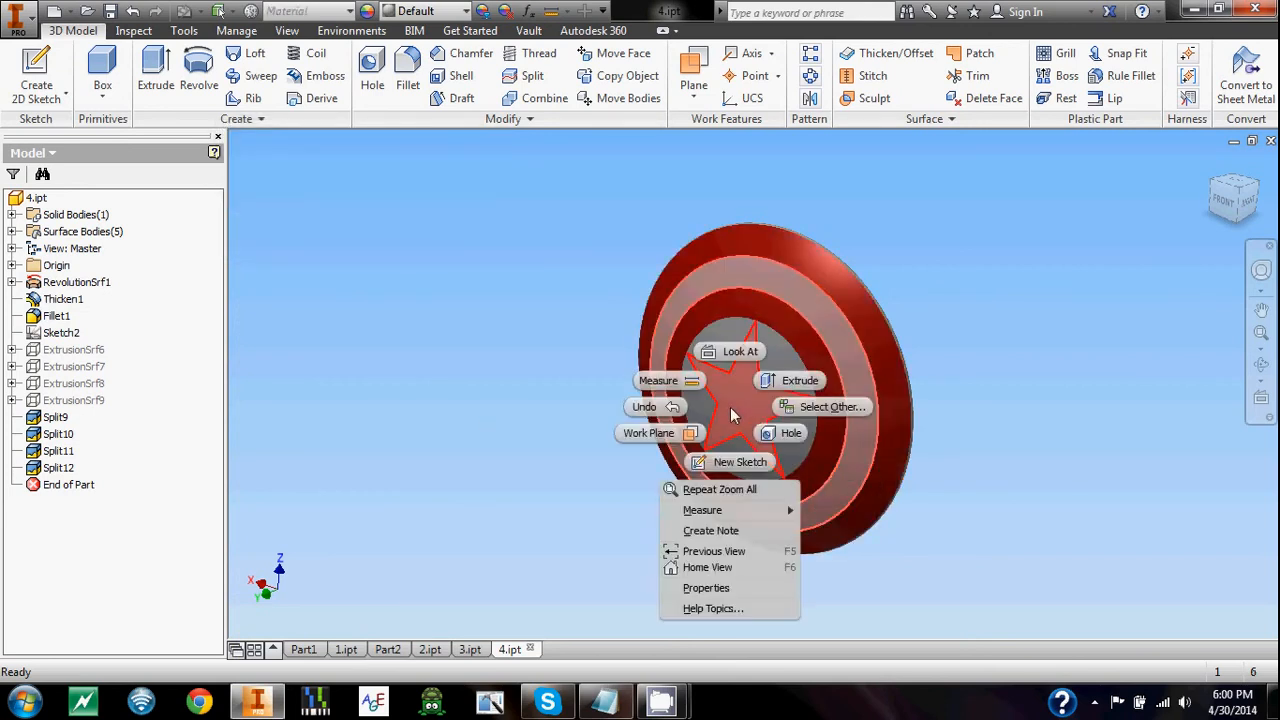
pyautogui.click(728, 602)
pyautogui.click(324, 190)
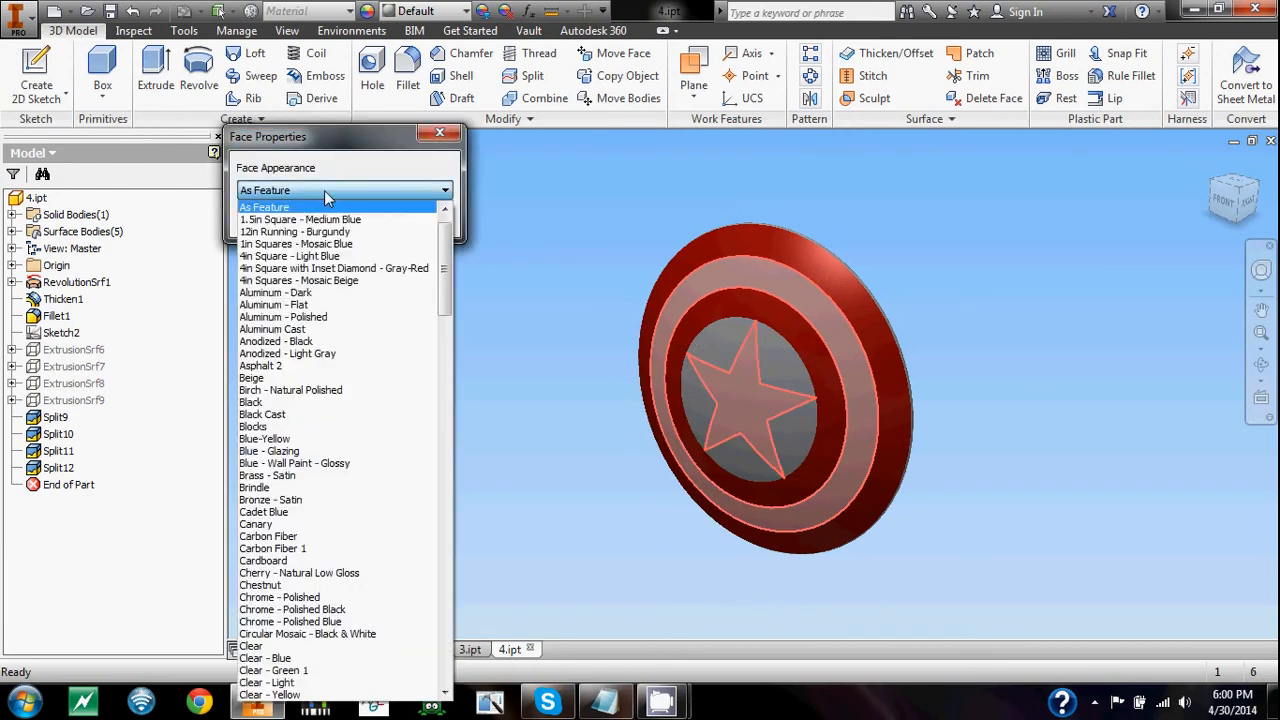
pyautogui.press('w')
pyautogui.scroll(-3, 352, 412)
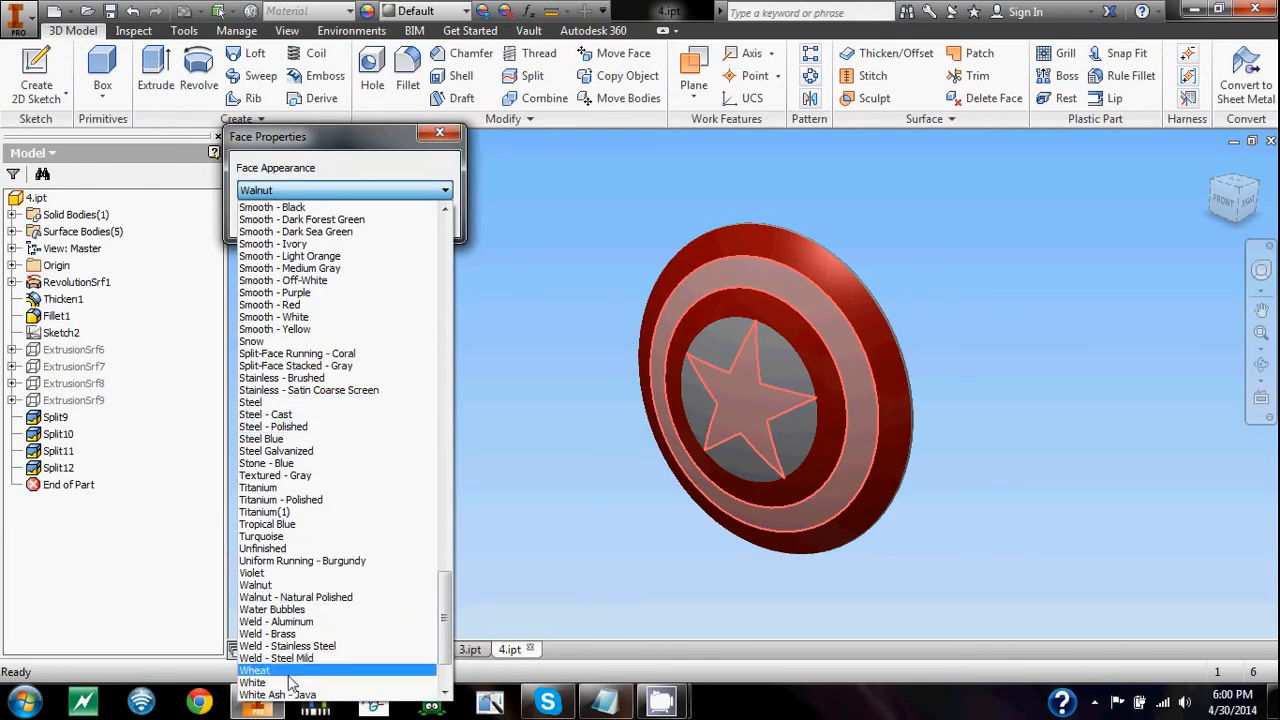
pyautogui.click(330, 682)
pyautogui.click(339, 222)
# - Apply the Blue - Wall Paint - Glossy face appearance to the five disc segments surrounding the star
pyautogui.moveTo(453, 249); pyautogui.dragTo(409, 263, button='middle')
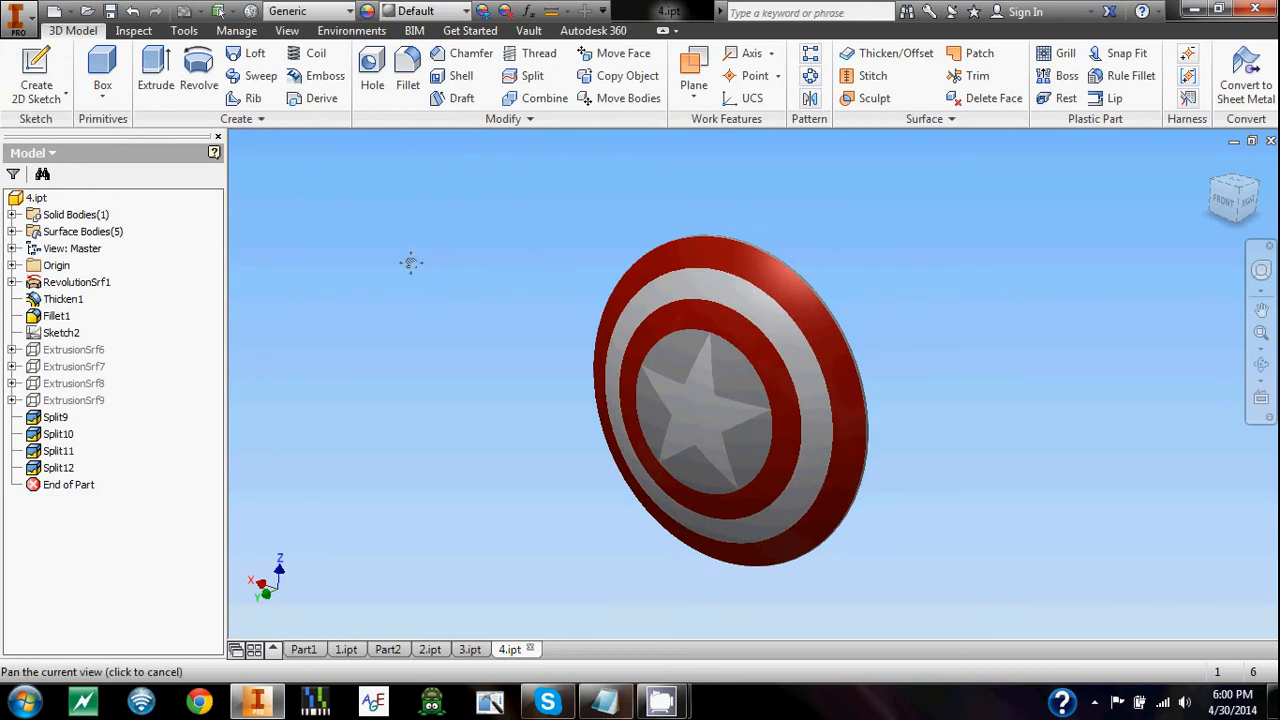
pyautogui.keyDown('shift'); pyautogui.moveTo(1008, 357); pyautogui.dragTo(927, 382, button='middle'); pyautogui.keyUp('shift')
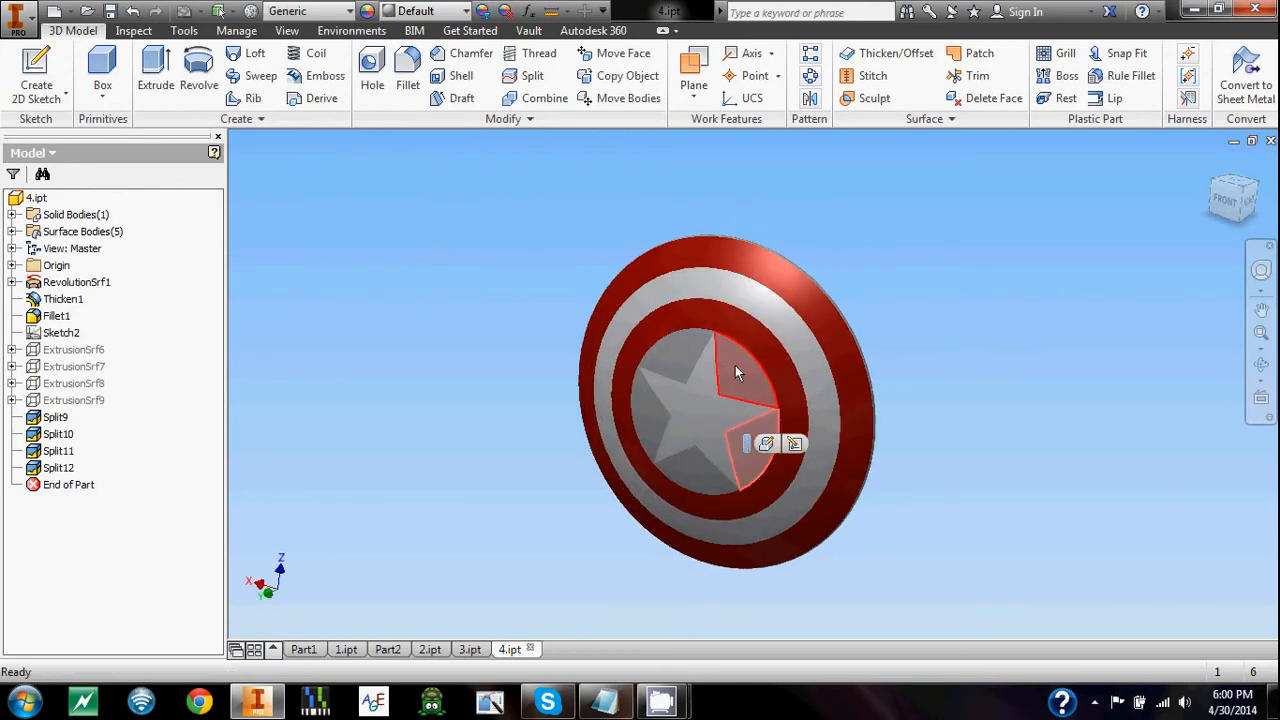
pyautogui.click(682, 356)
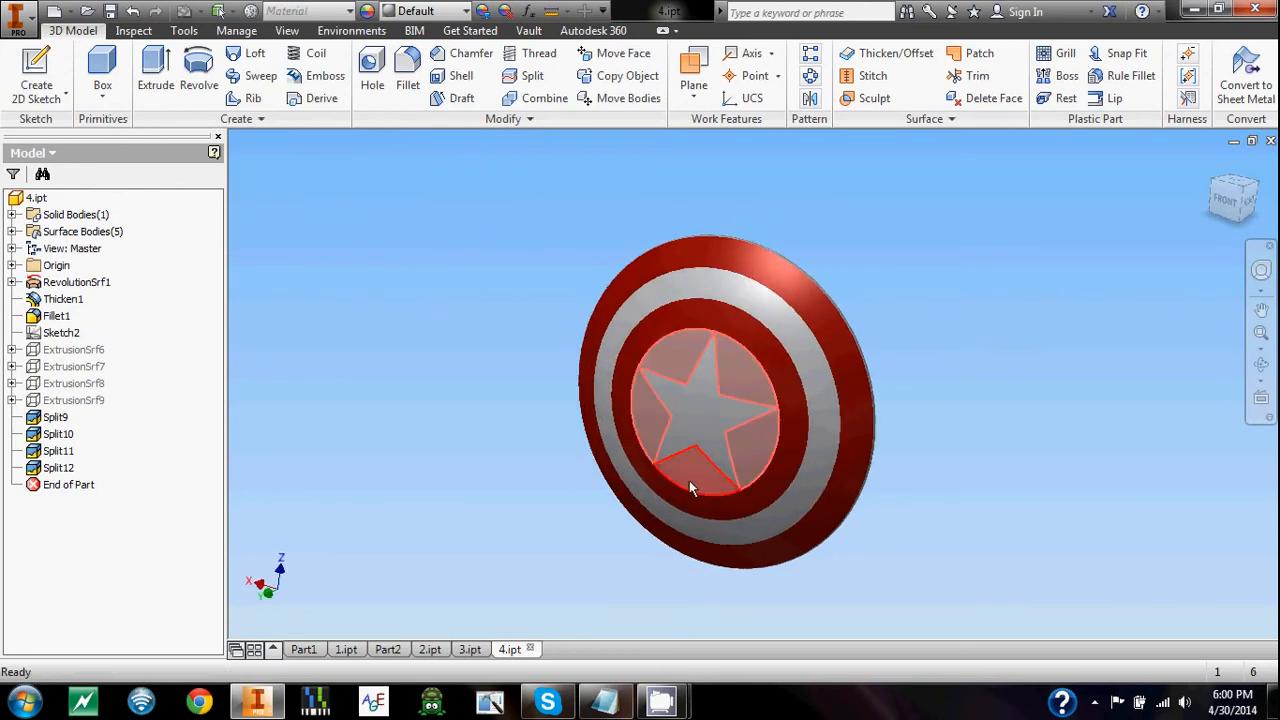
pyautogui.rightClick(689, 481)
pyautogui.click(679, 378)
pyautogui.click(445, 190)
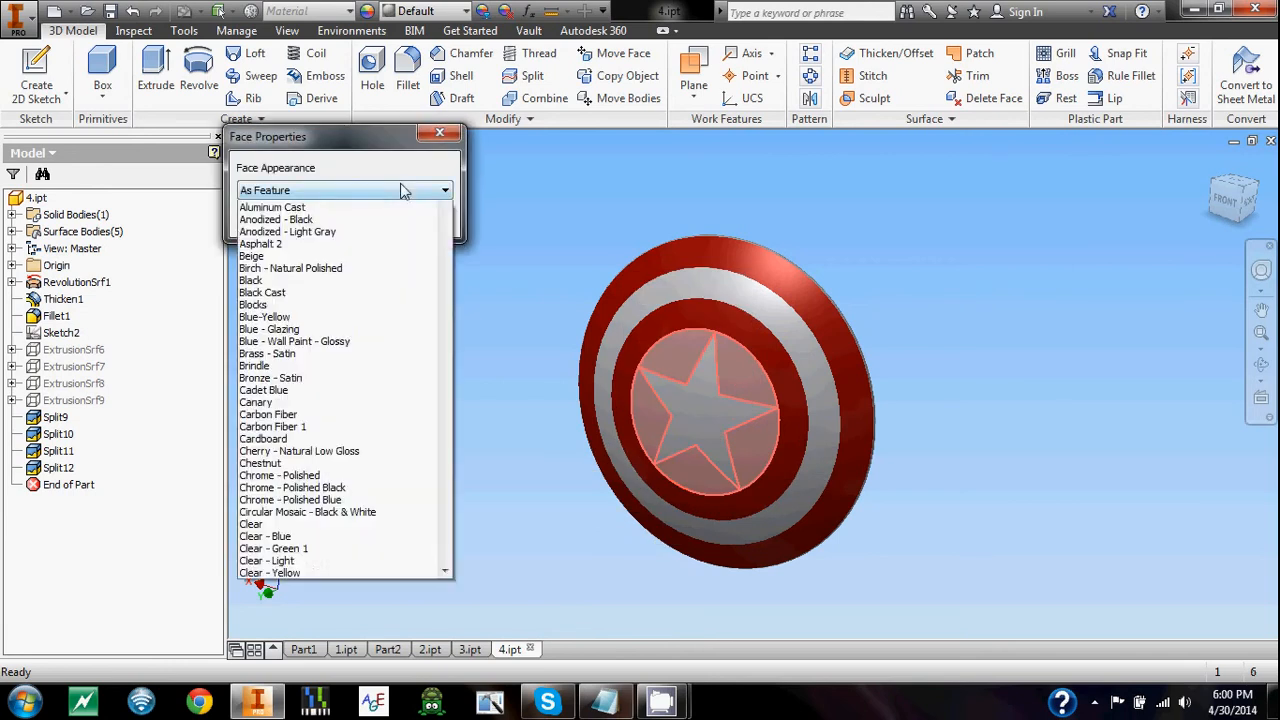
pyautogui.click(350, 463)
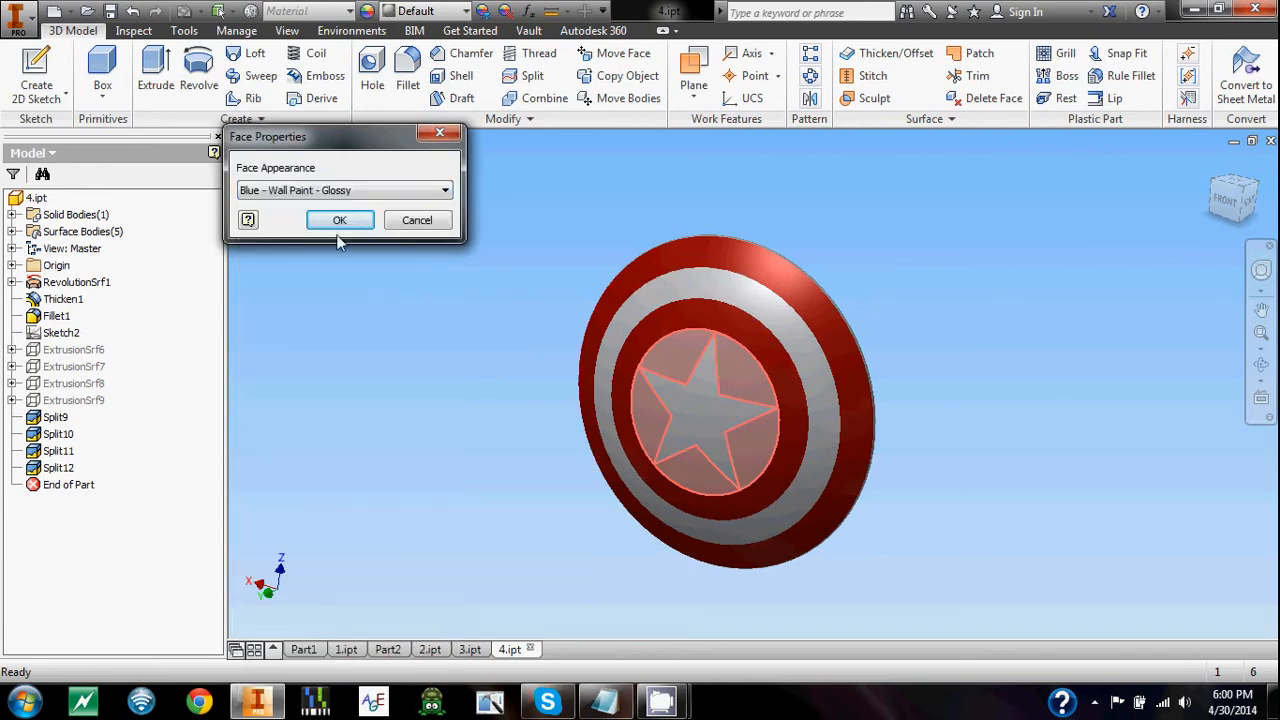
pyautogui.click(334, 217)
# - Return the shield to the home view and set the part's material to Vibranium
pyautogui.press('F2')
pyautogui.moveTo(855, 245); pyautogui.dragTo(812, 262, button='middle')
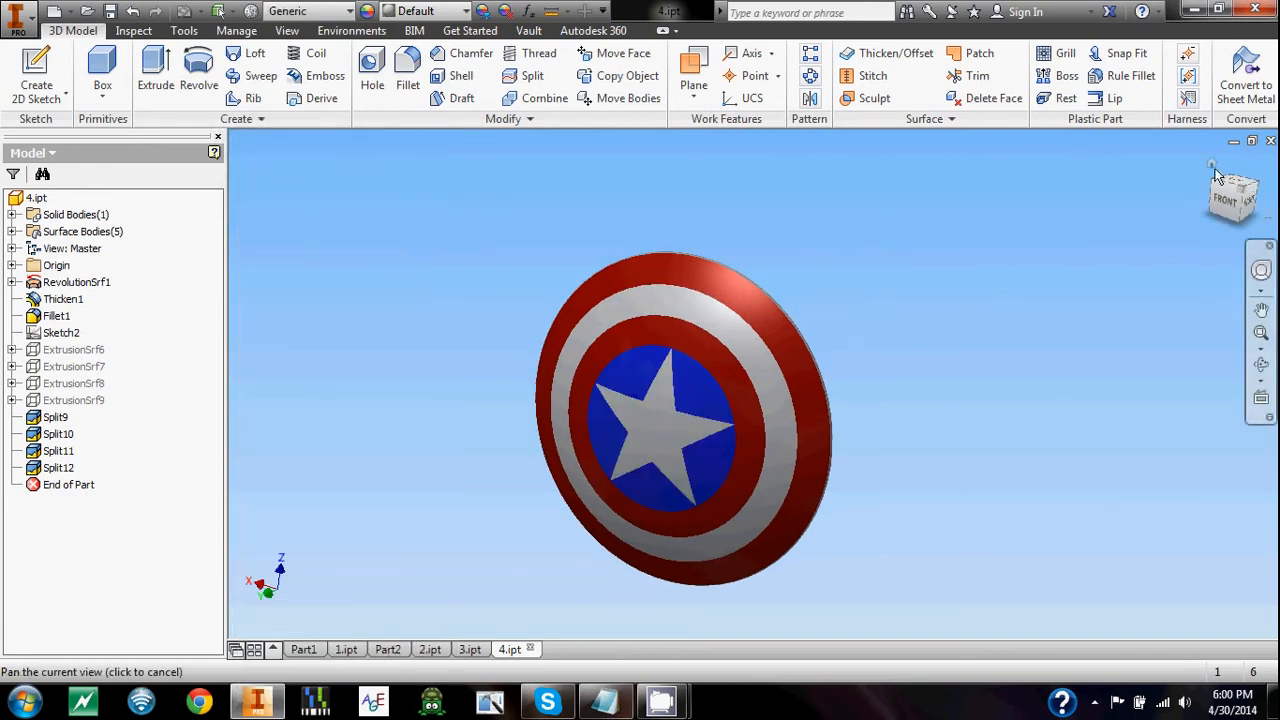
pyautogui.click(1236, 184)
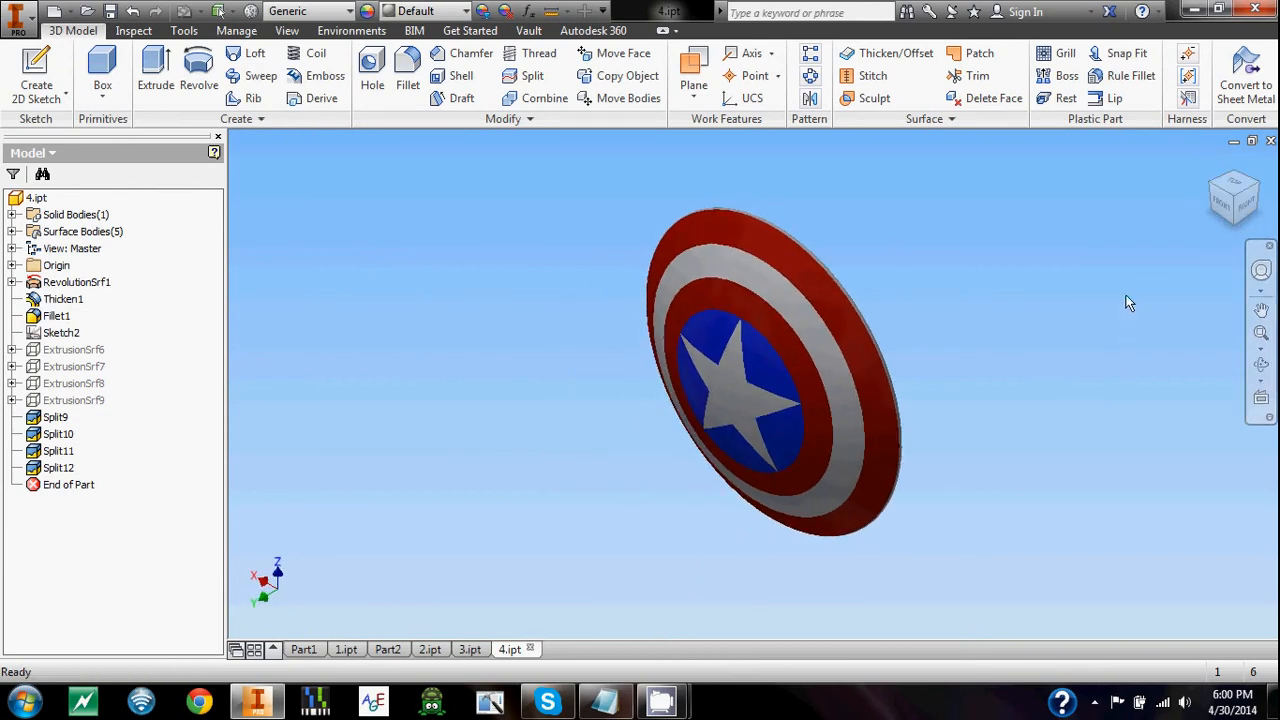
pyautogui.click(345, 11)
pyautogui.scroll(-15, 358, 335)
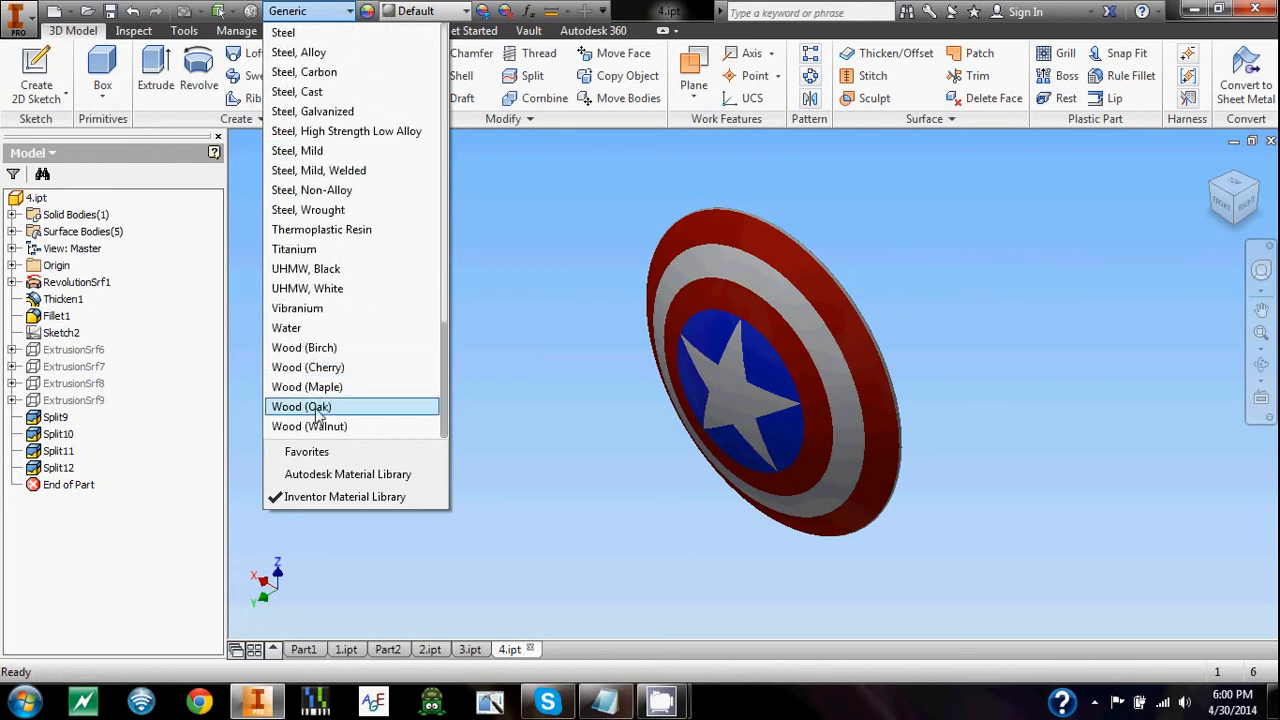
pyautogui.click(300, 308)
pyautogui.moveTo(611, 341); pyautogui.dragTo(577, 352, button='middle')
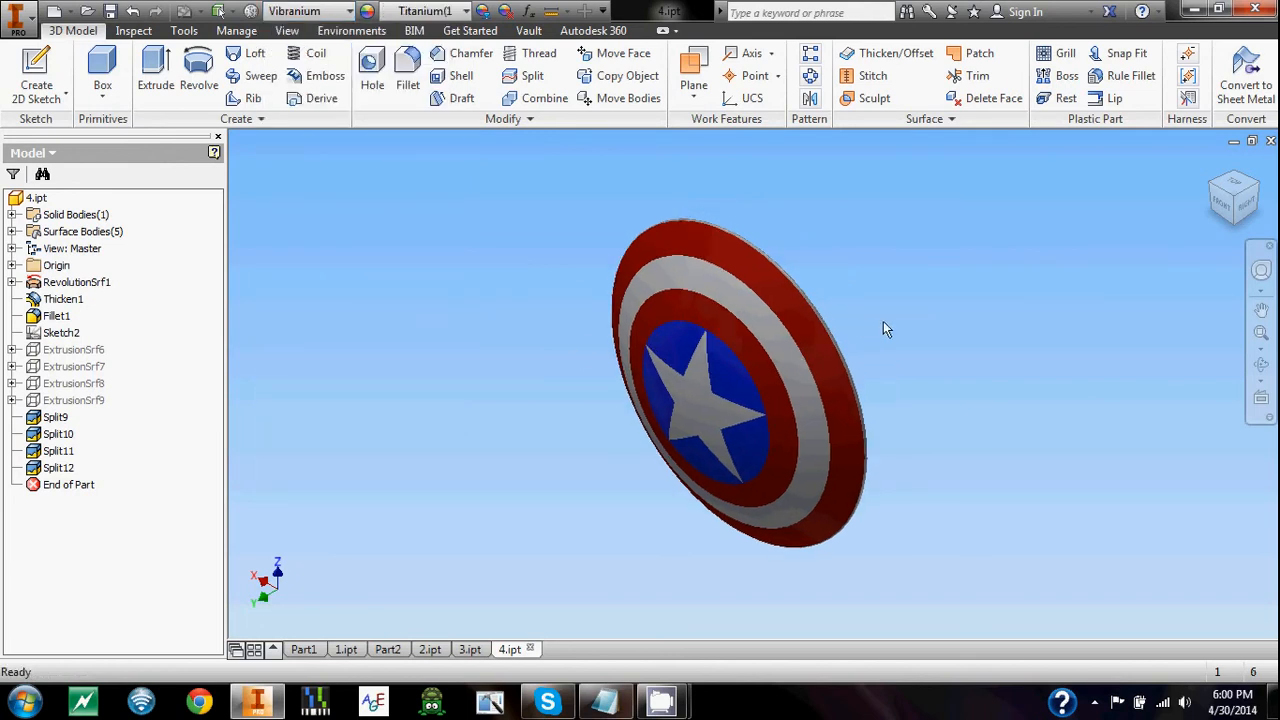